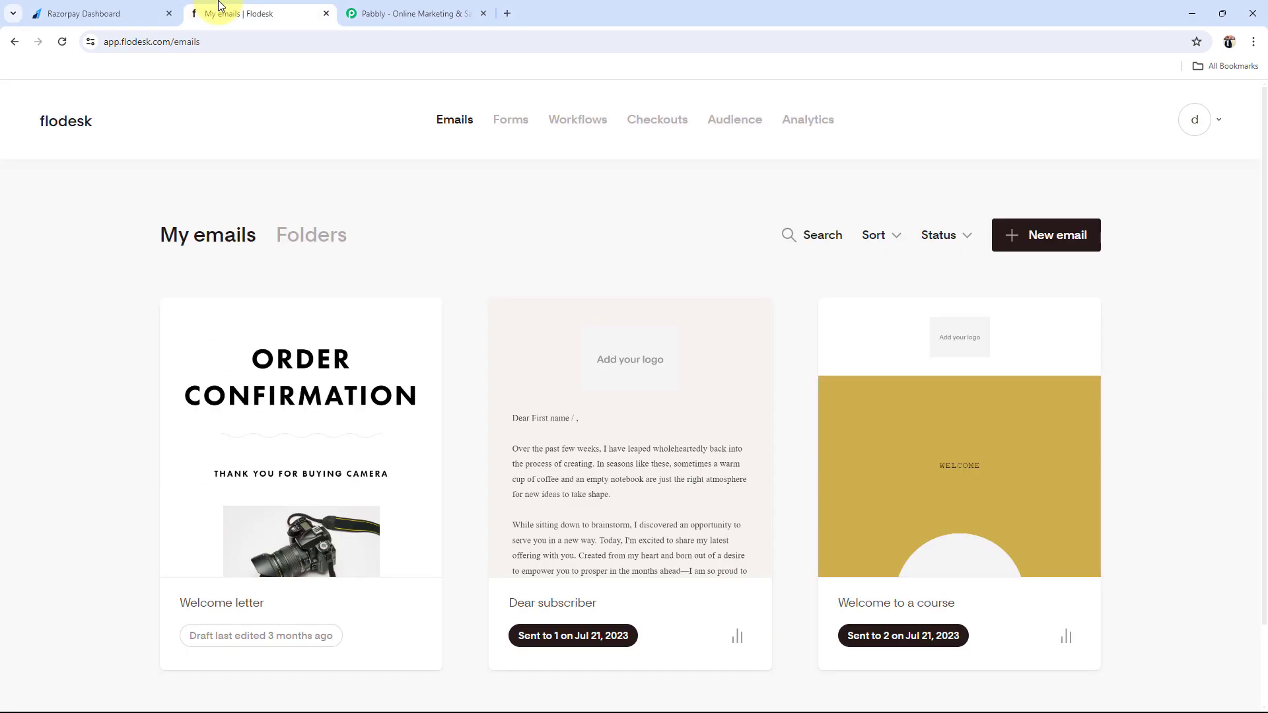
# Step: Flip between the Razorpay dashboard and Flodesk emails tabs, then bring up the Pabbly homepage
pyautogui.click(99, 13)
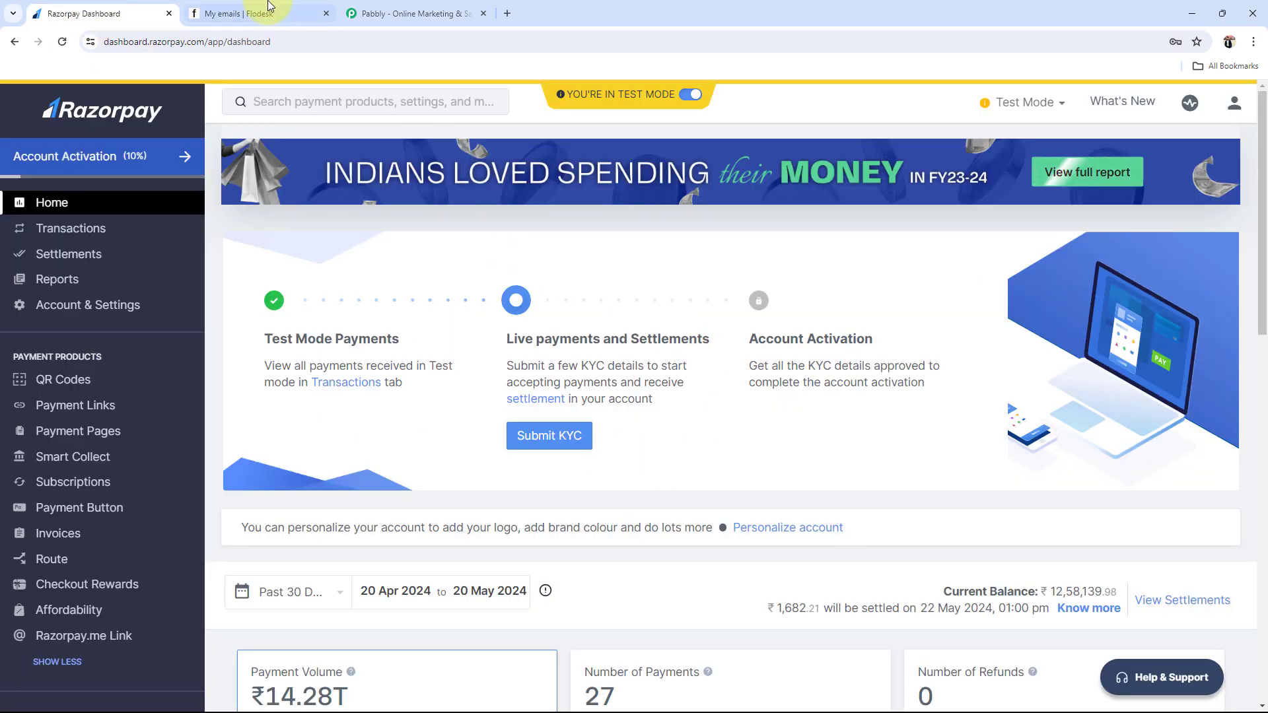
pyautogui.click(252, 13)
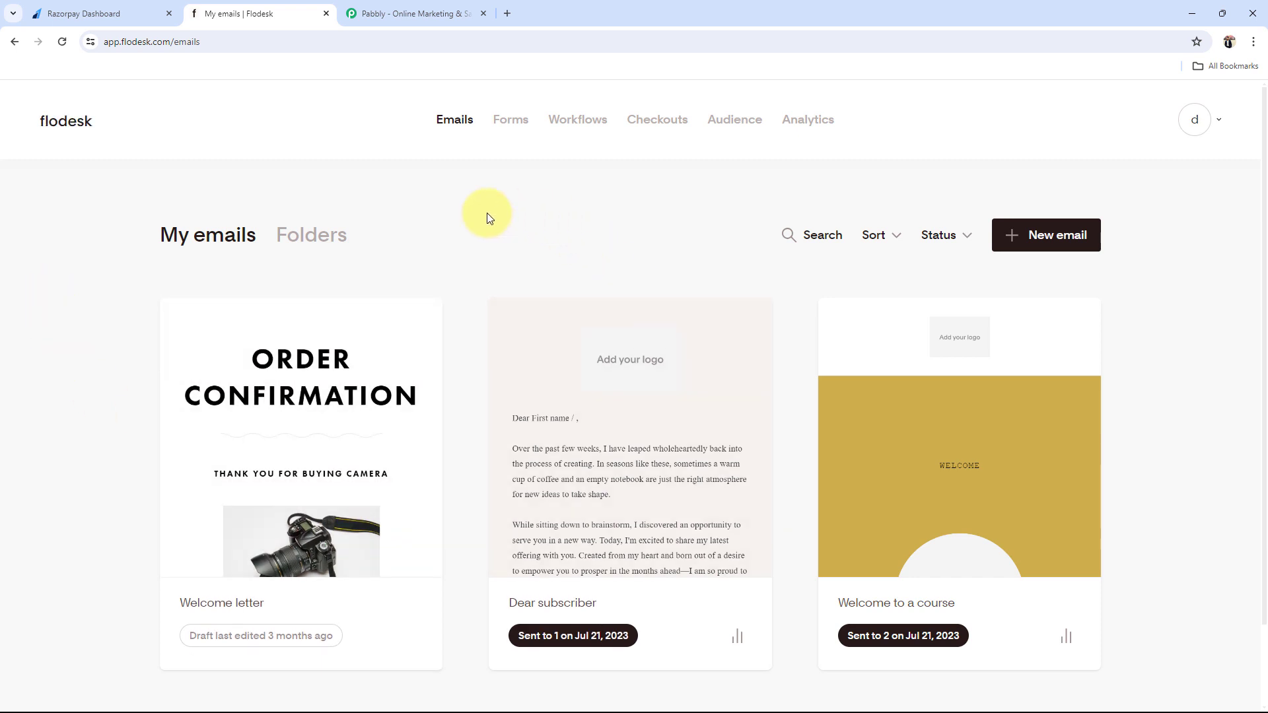
pyautogui.click(82, 13)
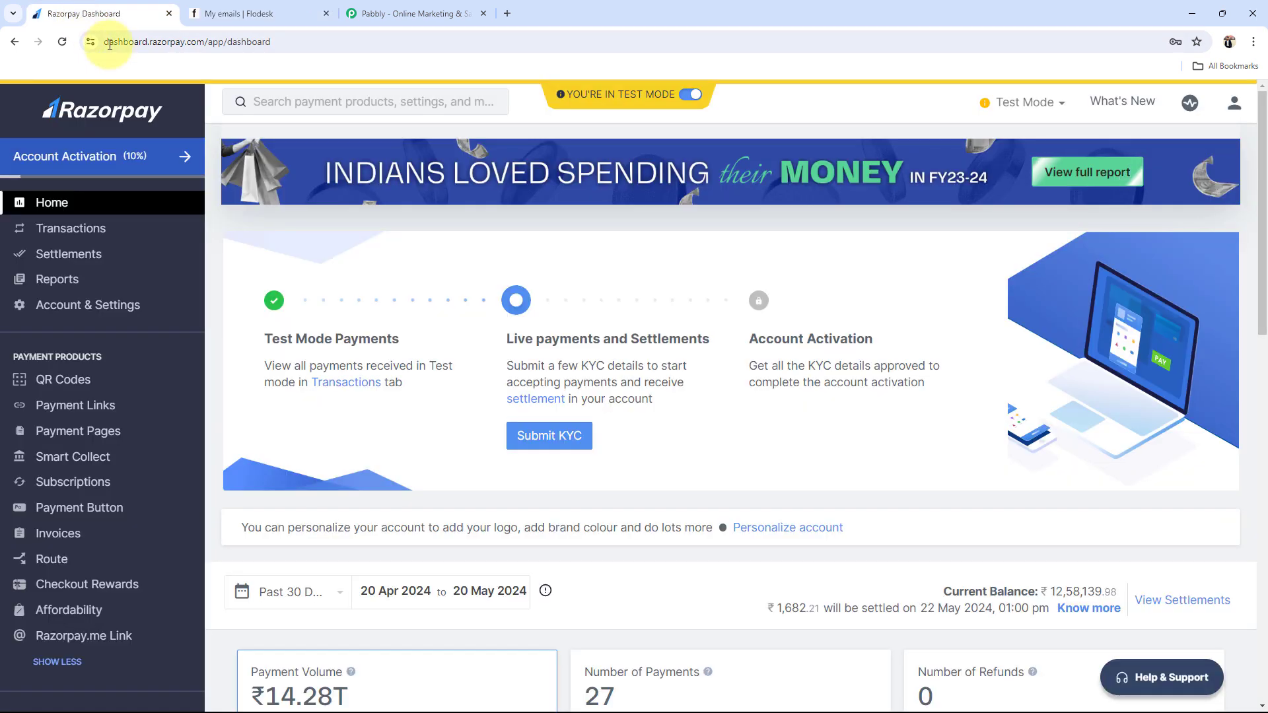
pyautogui.click(224, 13)
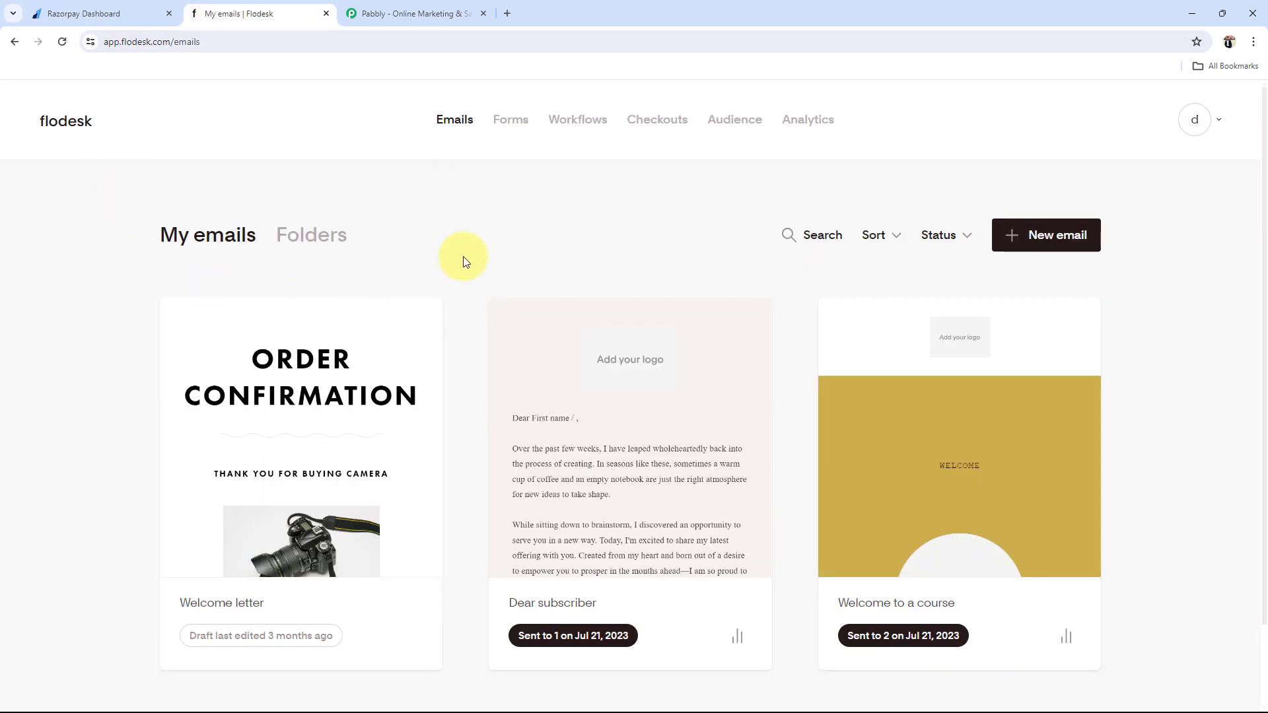
pyautogui.click(362, 15)
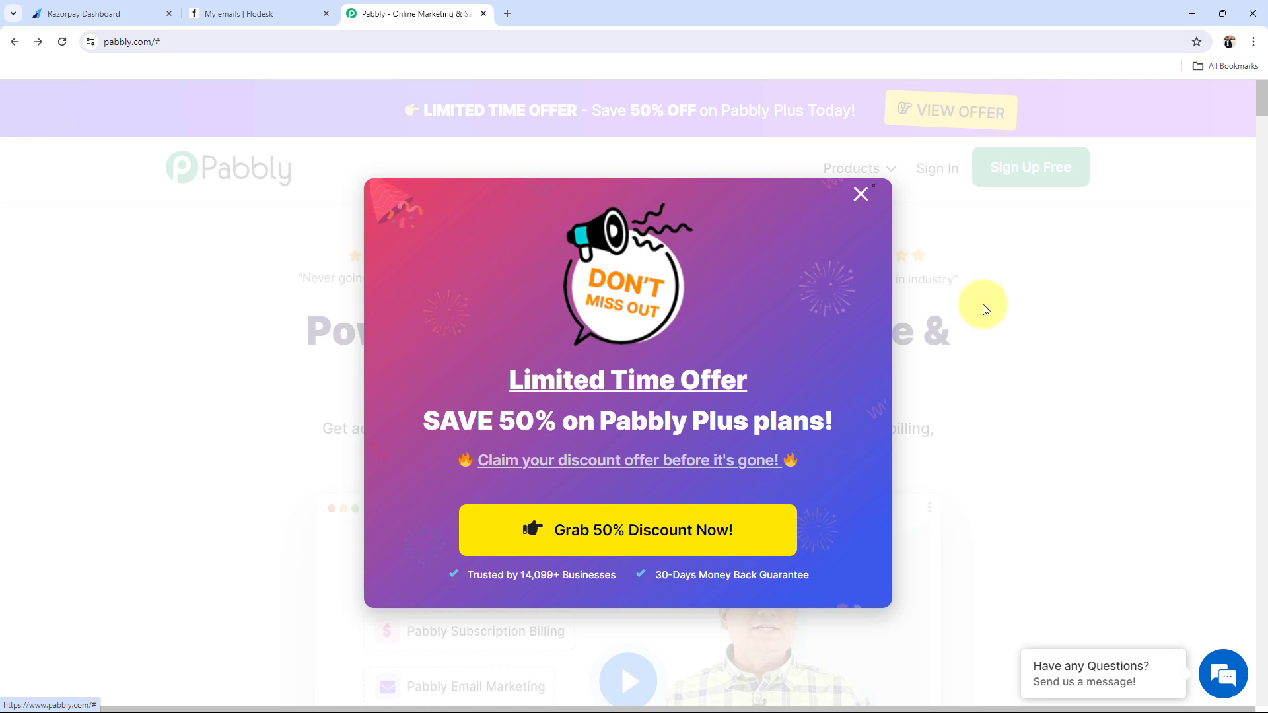
# Step: Dismiss the Limited Time Offer popup and sign in, highlighting Pabbly Connect on the All Apps page
pyautogui.click(860, 195)
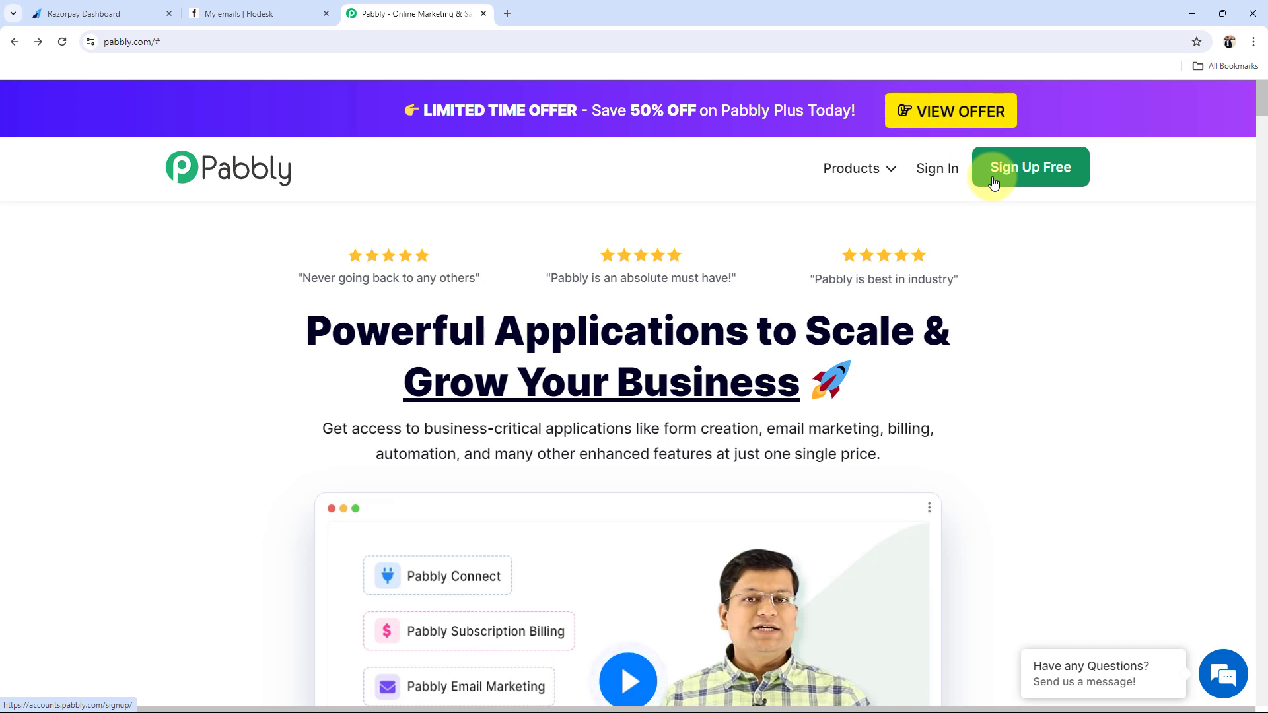
pyautogui.click(931, 169)
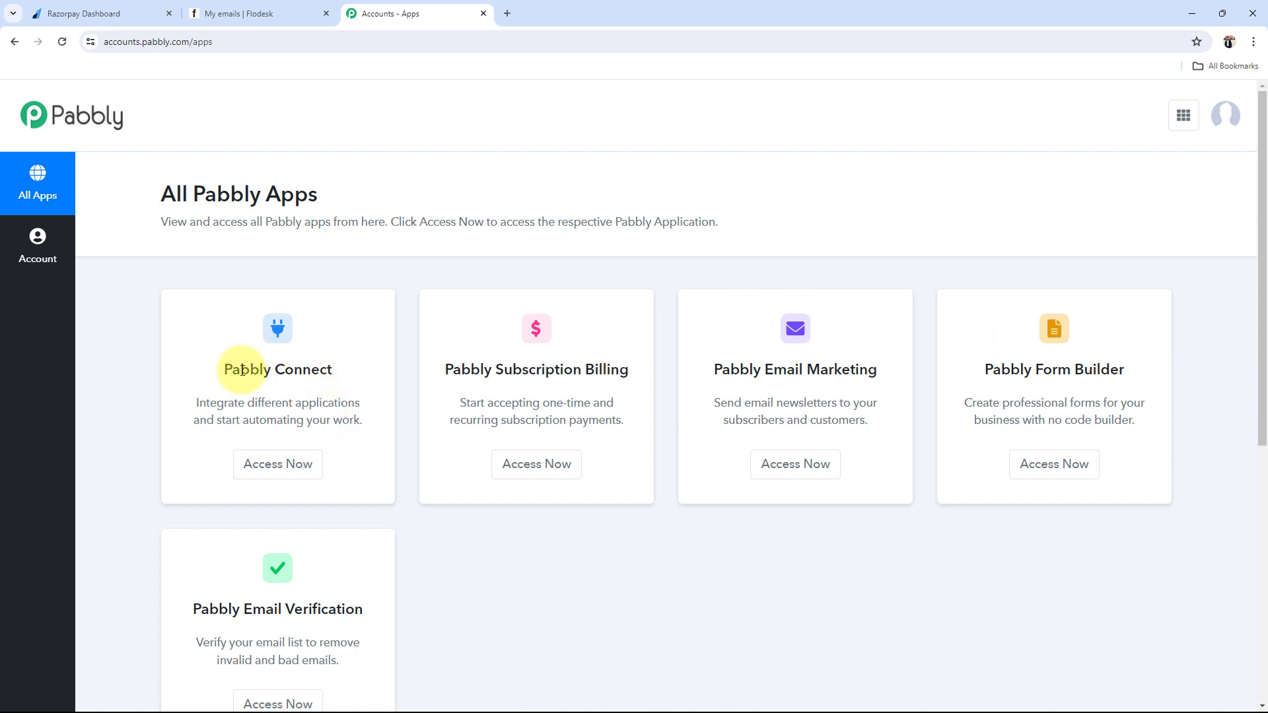
pyautogui.moveTo(225, 369); pyautogui.dragTo(367, 372)
# Step: Open Pabbly Connect's dashboard in a new tab, showing 3000 tasks allotted and no workflows
pyautogui.click(284, 465)
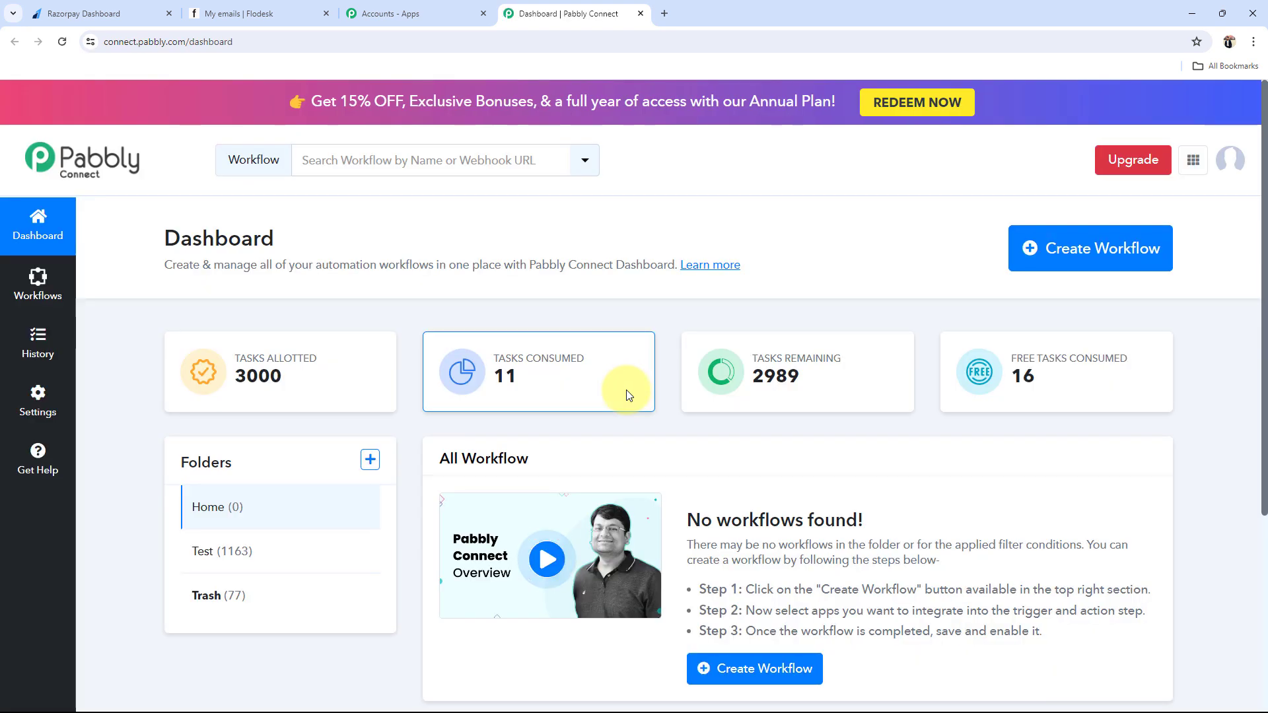
pyautogui.moveTo(628, 391)
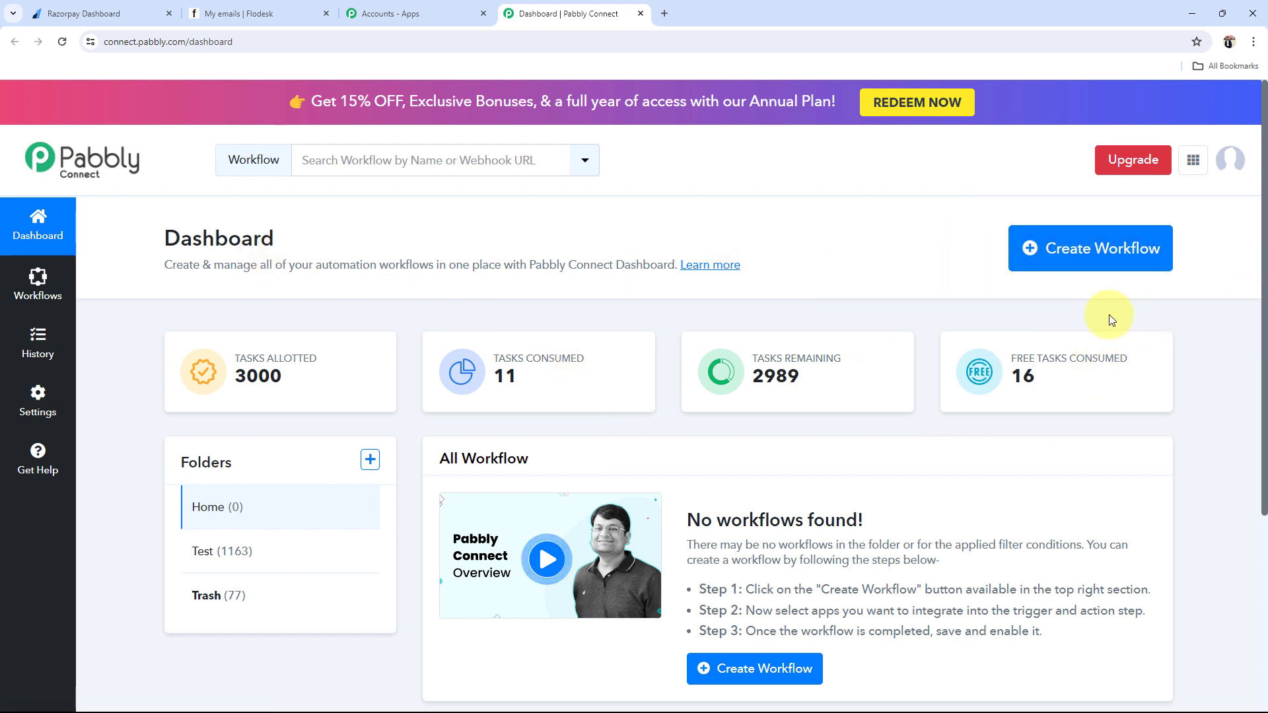
# Step: Create a workflow called 'Create Flodesk Subscriber from Razorpay Payment', keeping it in the Home folder
pyautogui.click(1109, 249)
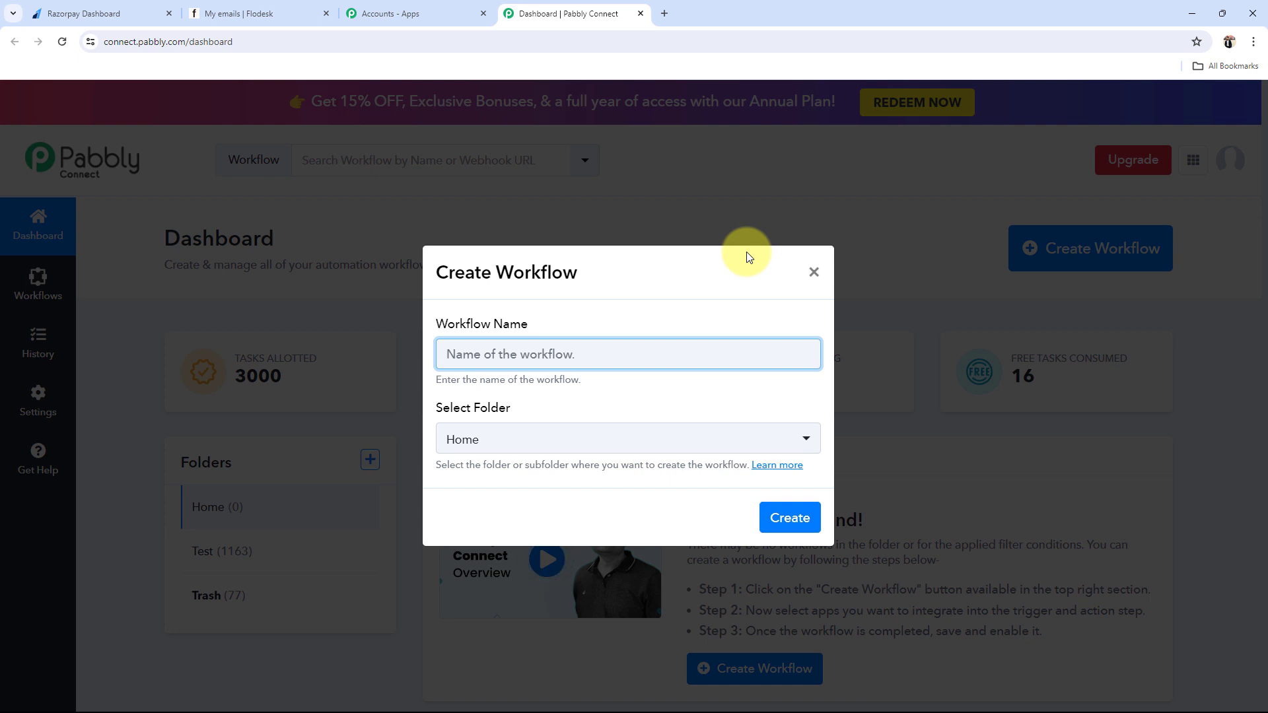
pyautogui.write('Create Flodesk Subscriber from Razorpay Payment')
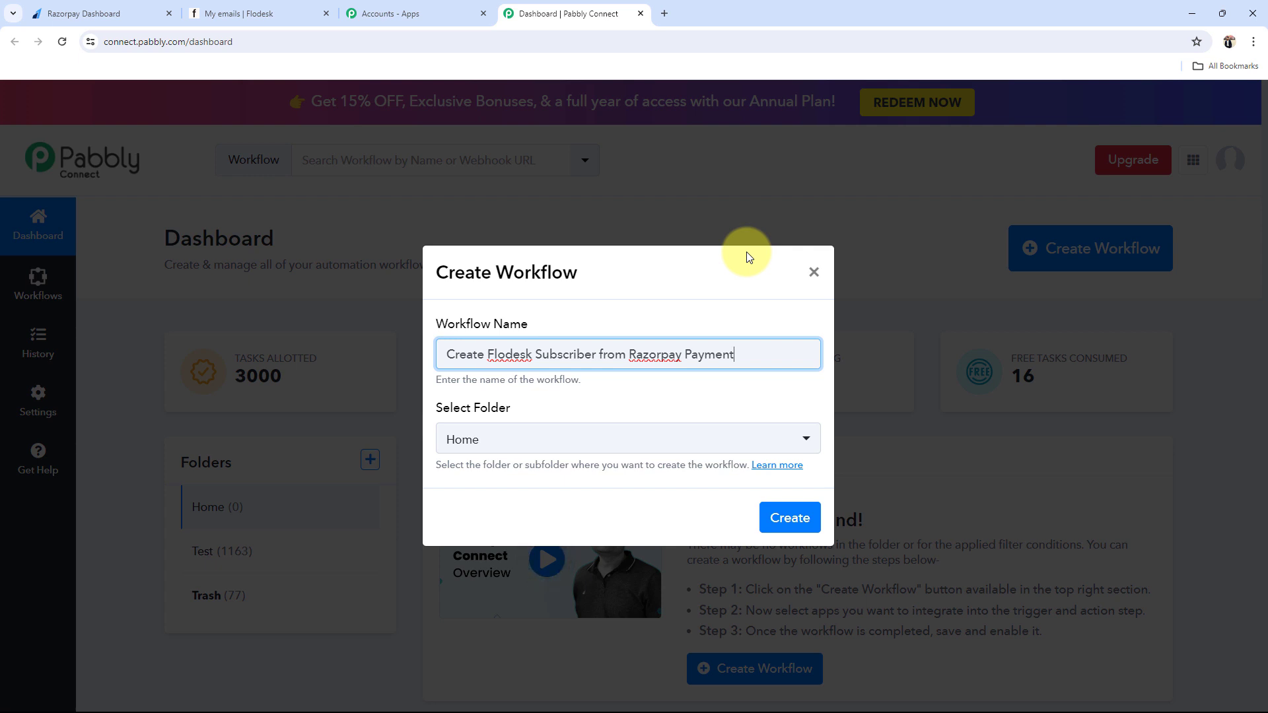
pyautogui.click(573, 441)
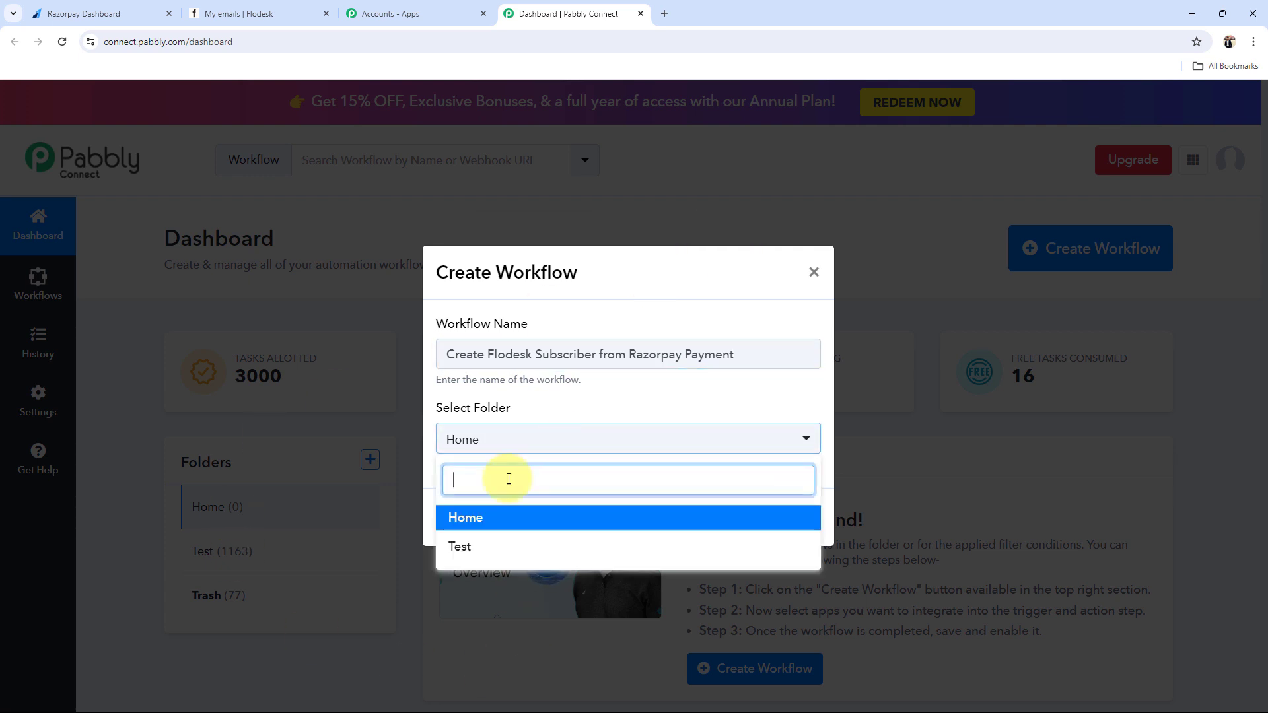
pyautogui.click(481, 522)
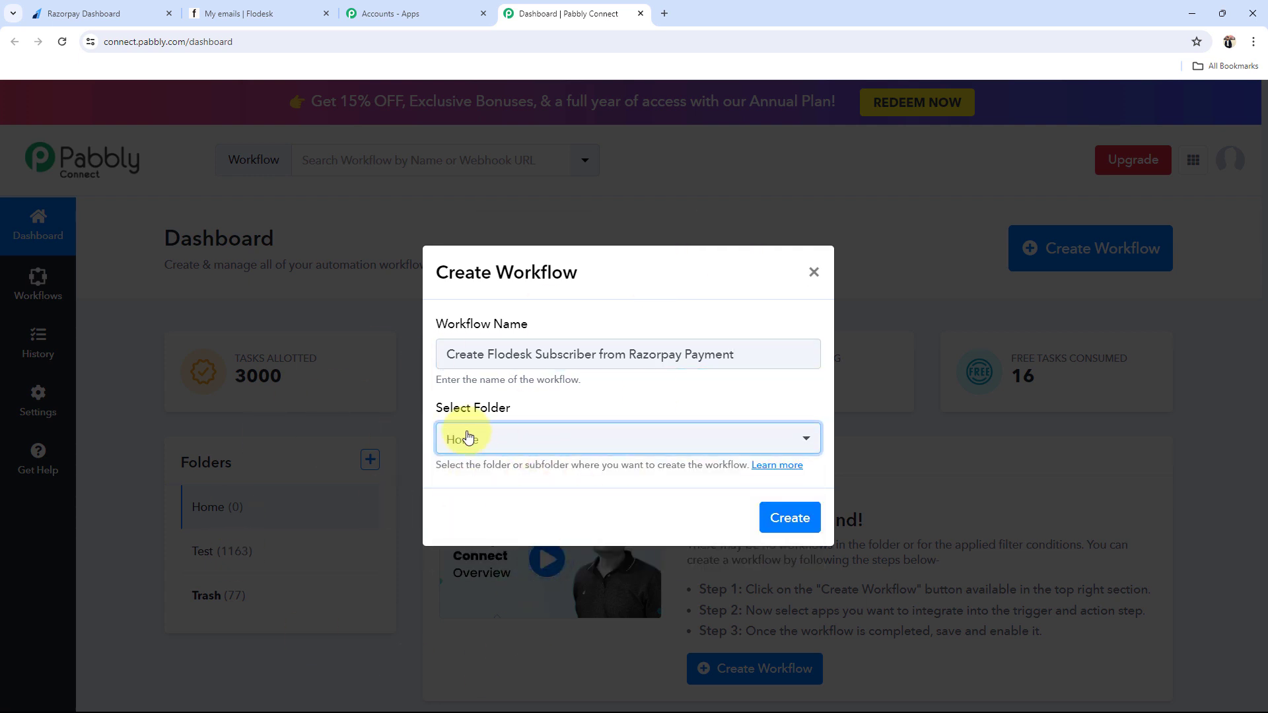
pyautogui.click(787, 514)
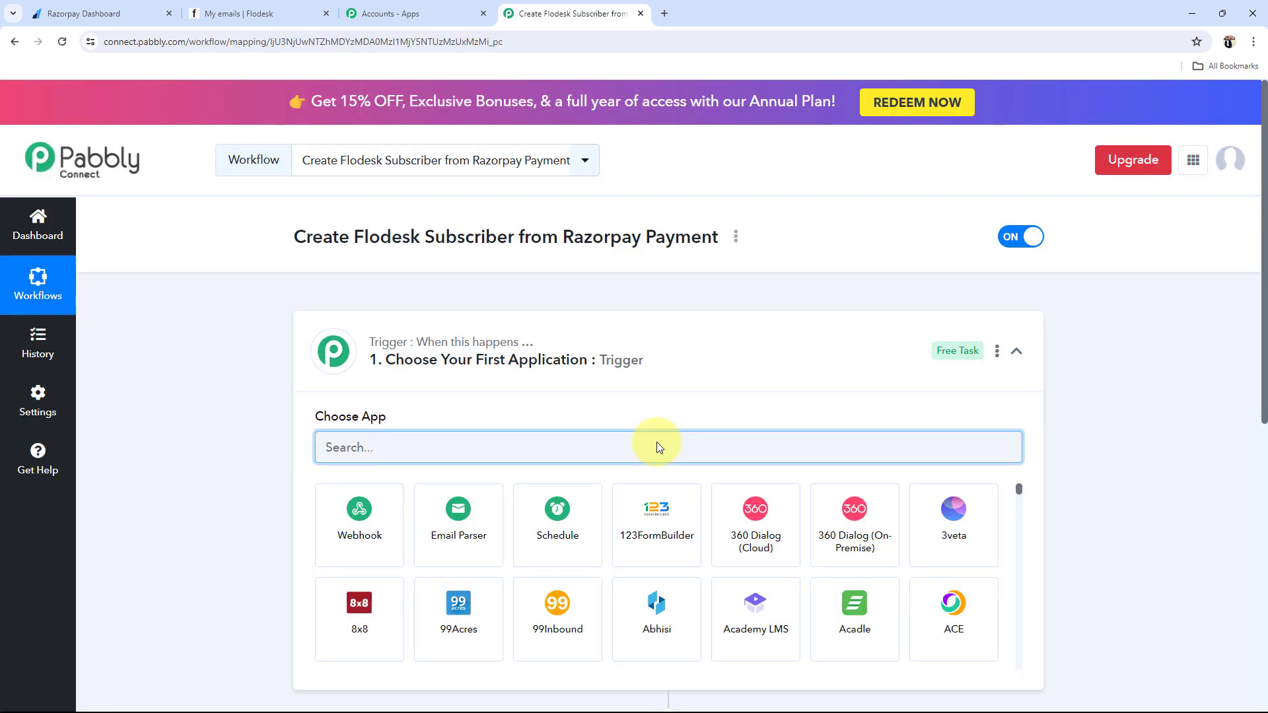
# Step: Collapse the trigger card to view both empty steps, then switch to the Razorpay dashboard
pyautogui.click(679, 366)
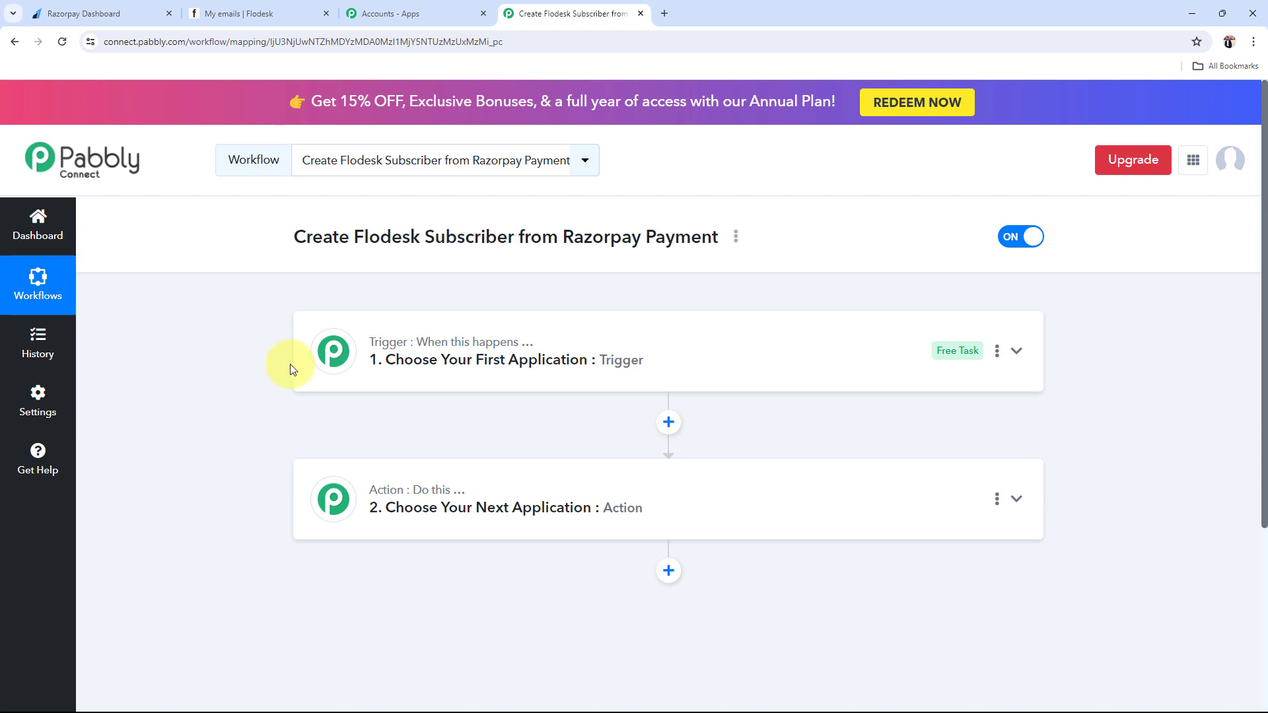
pyautogui.click(83, 13)
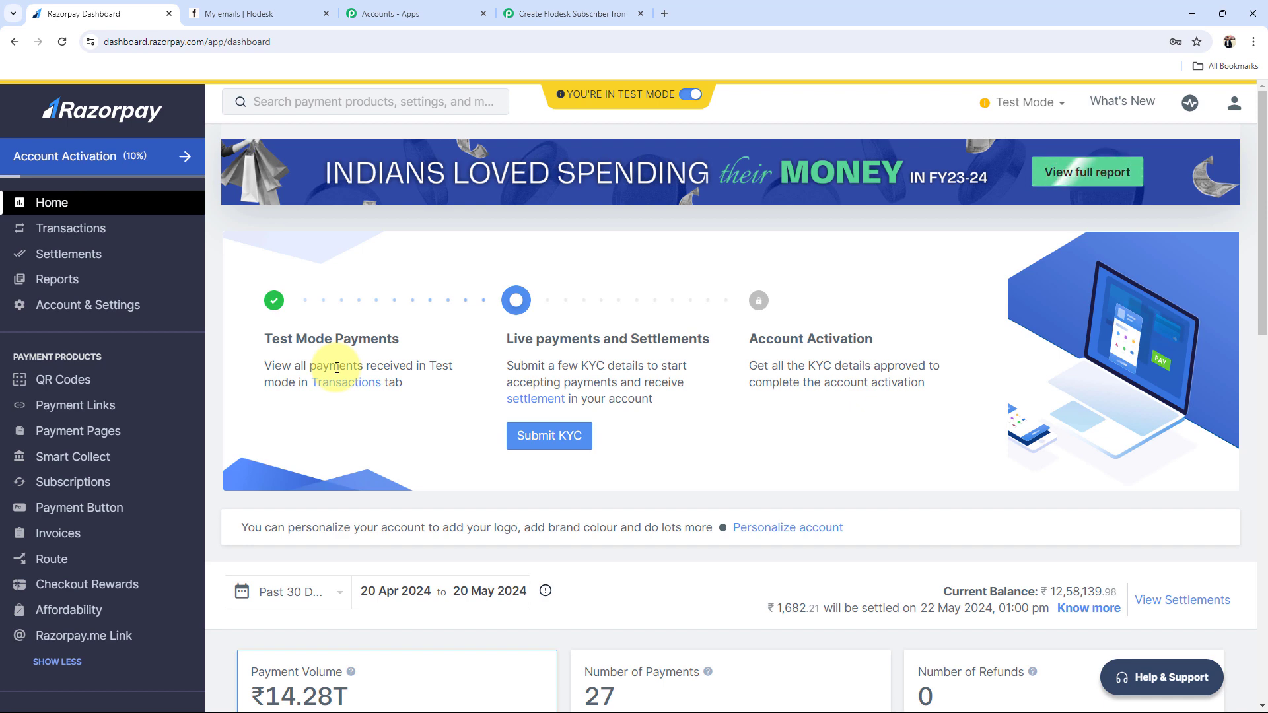
# Step: Compare the Flodesk emails page and Razorpay dashboard, then return to the Pabbly workflow
pyautogui.click(253, 5)
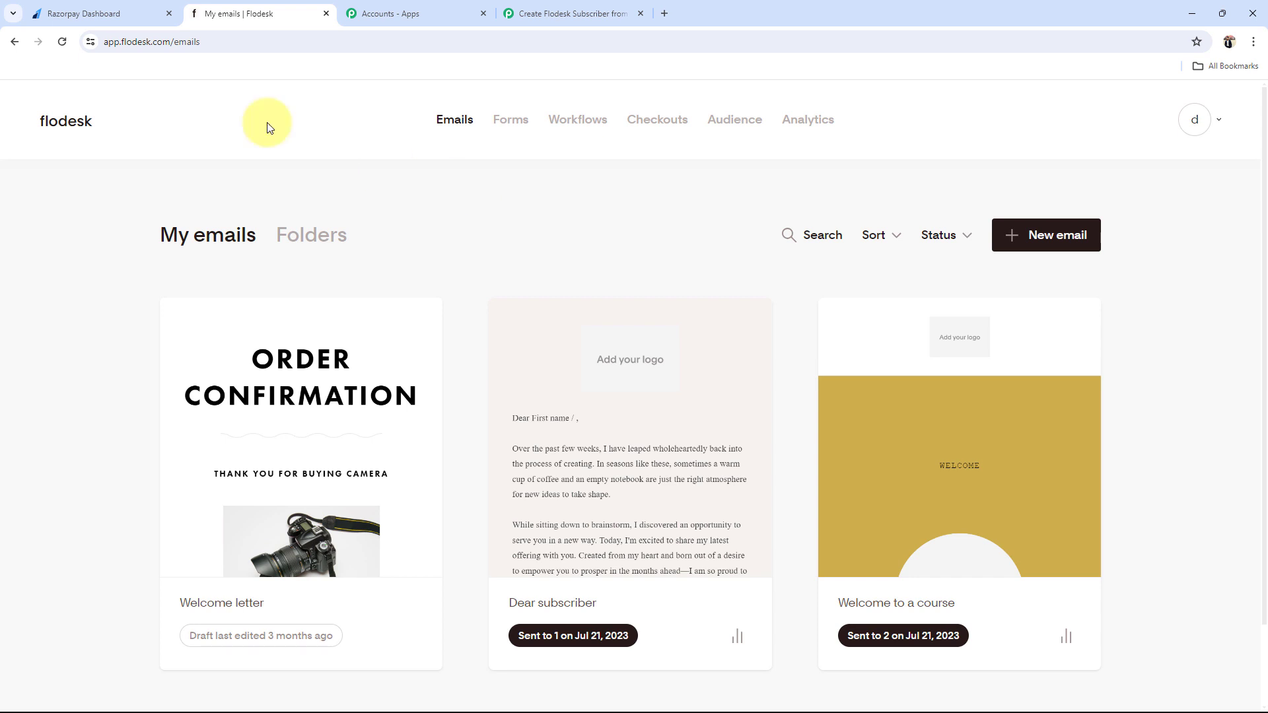
pyautogui.click(109, 13)
pyautogui.hotkey('ctrl', 'Tab')
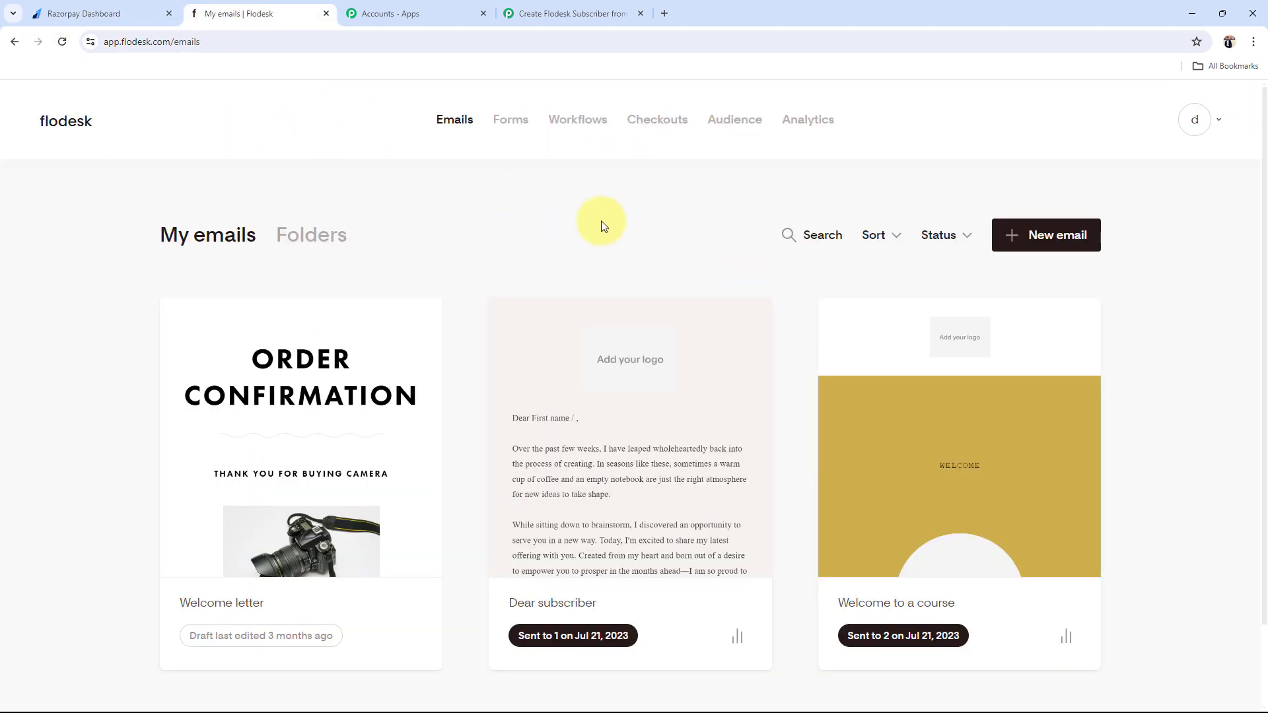
pyautogui.click(541, 13)
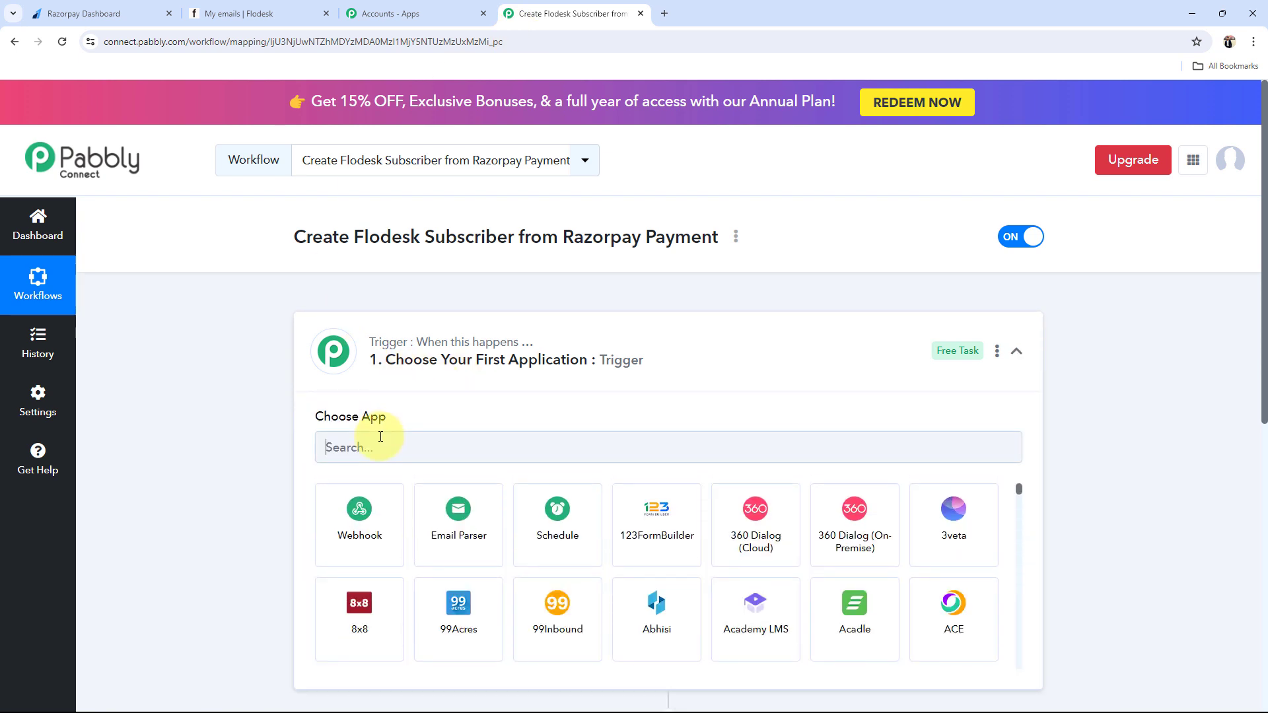
# Step: Set the trigger to Razorpay with the Payment Captured event
pyautogui.click(380, 438)
pyautogui.write('razor')
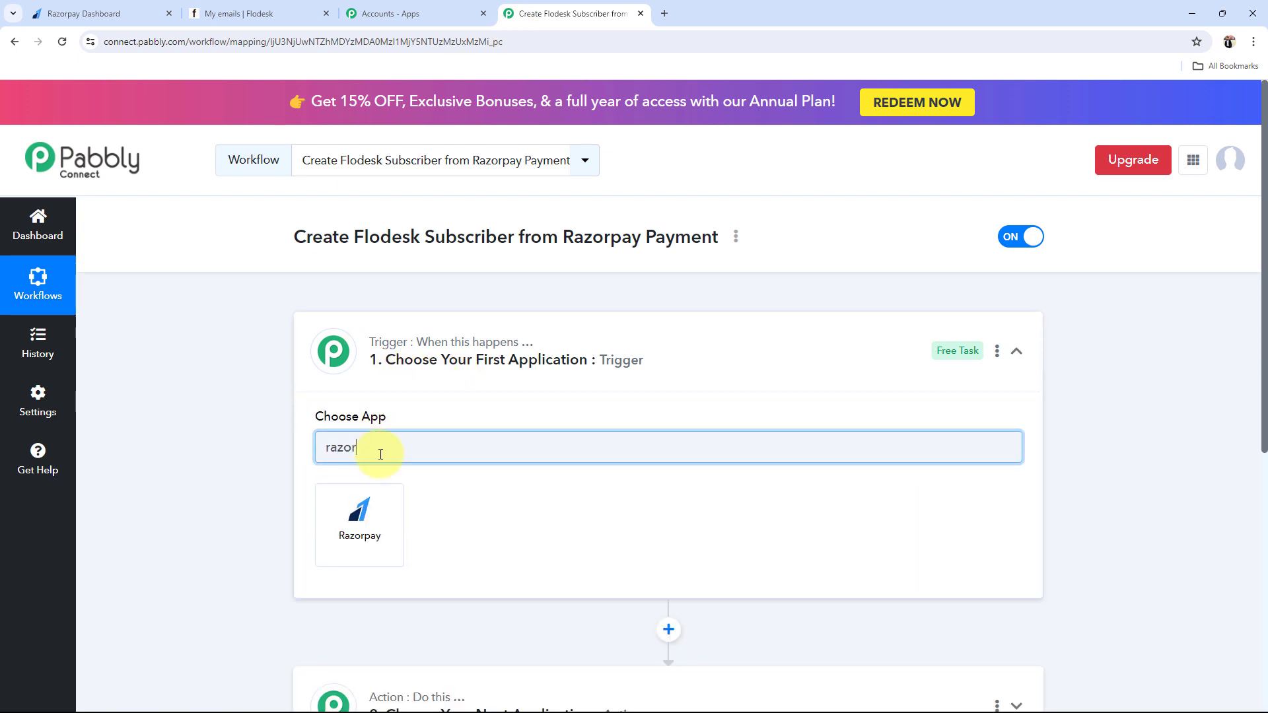
pyautogui.click(359, 501)
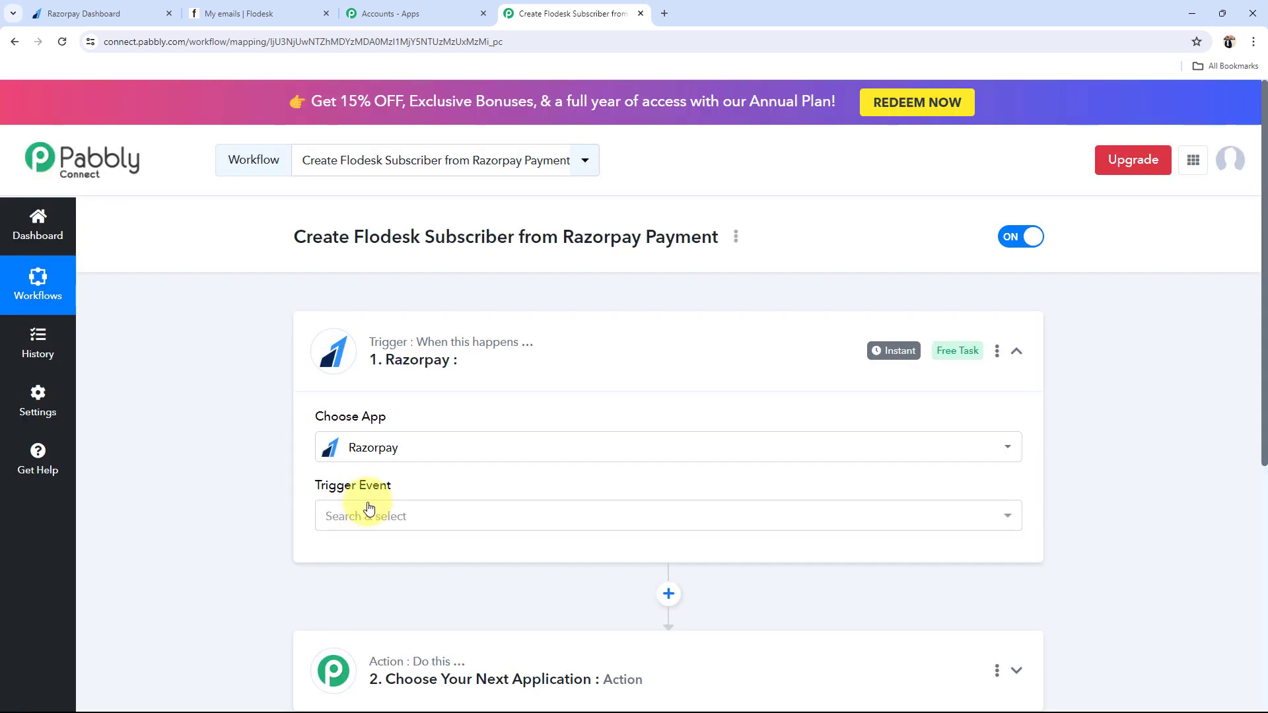
pyautogui.click(364, 515)
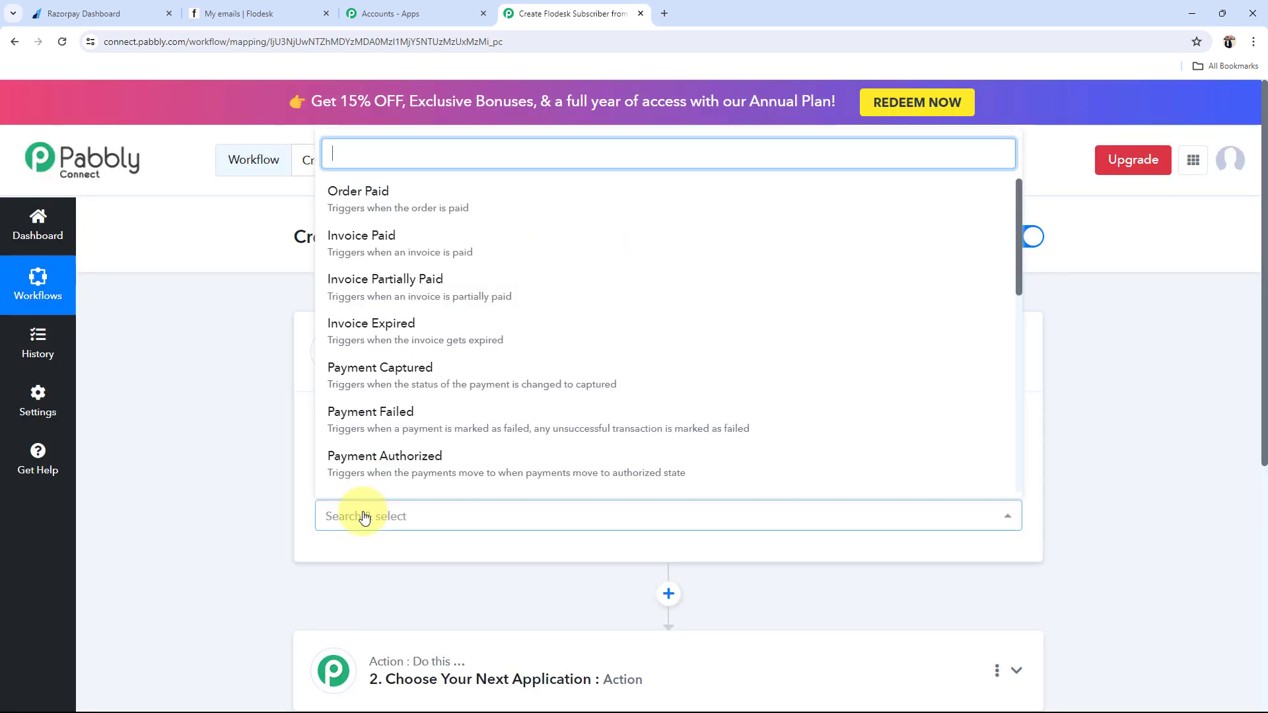
pyautogui.click(346, 377)
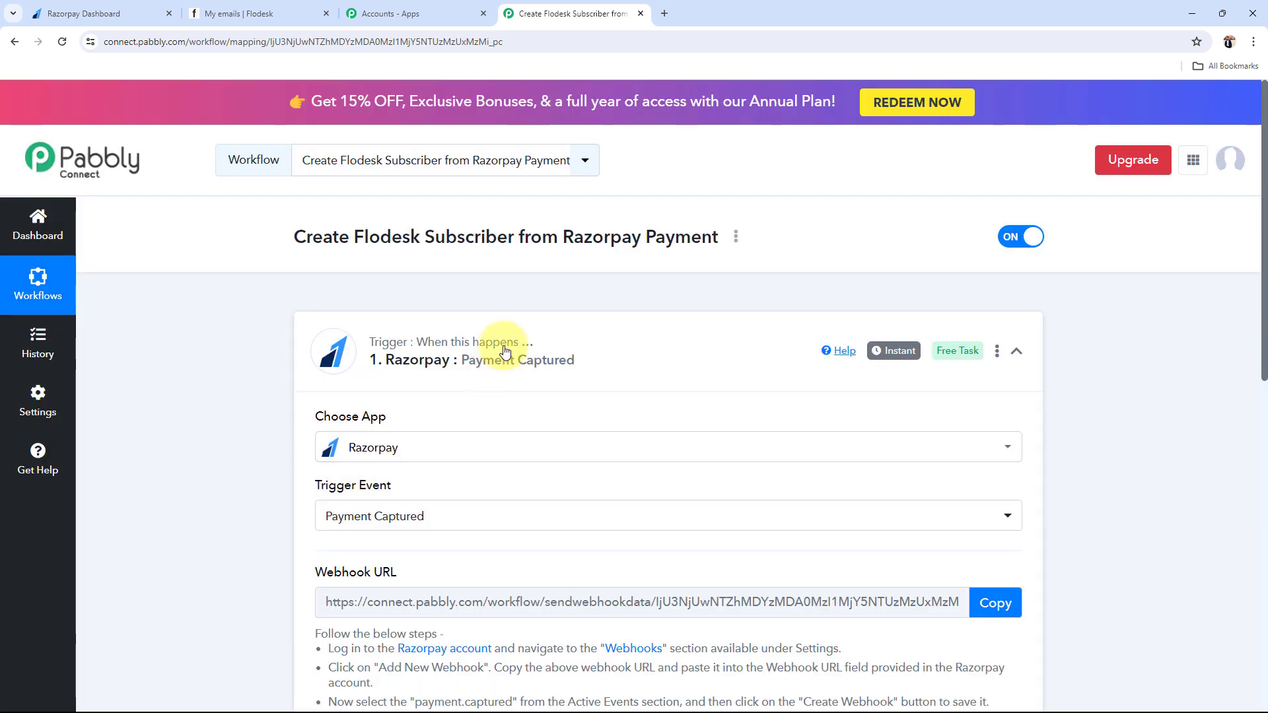
pyautogui.click(501, 339)
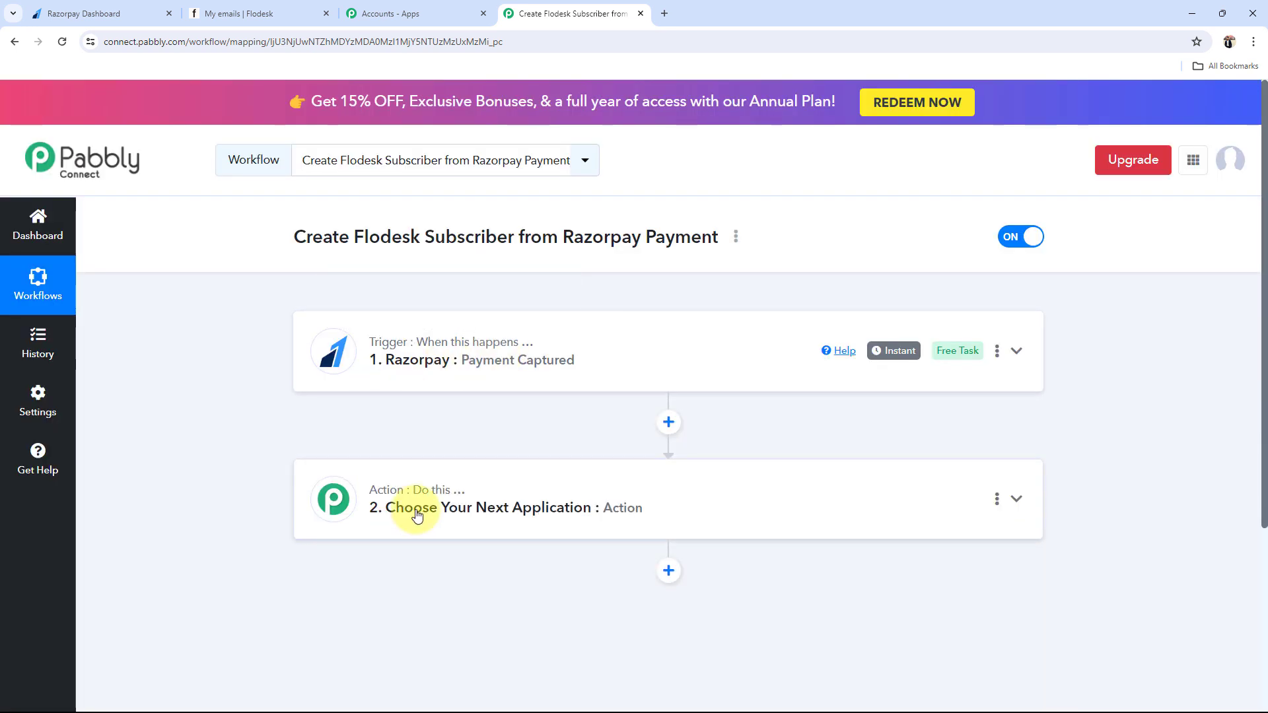
# Step: Set the action to Flodesk with the Create/Update Subscriber event
pyautogui.click(416, 515)
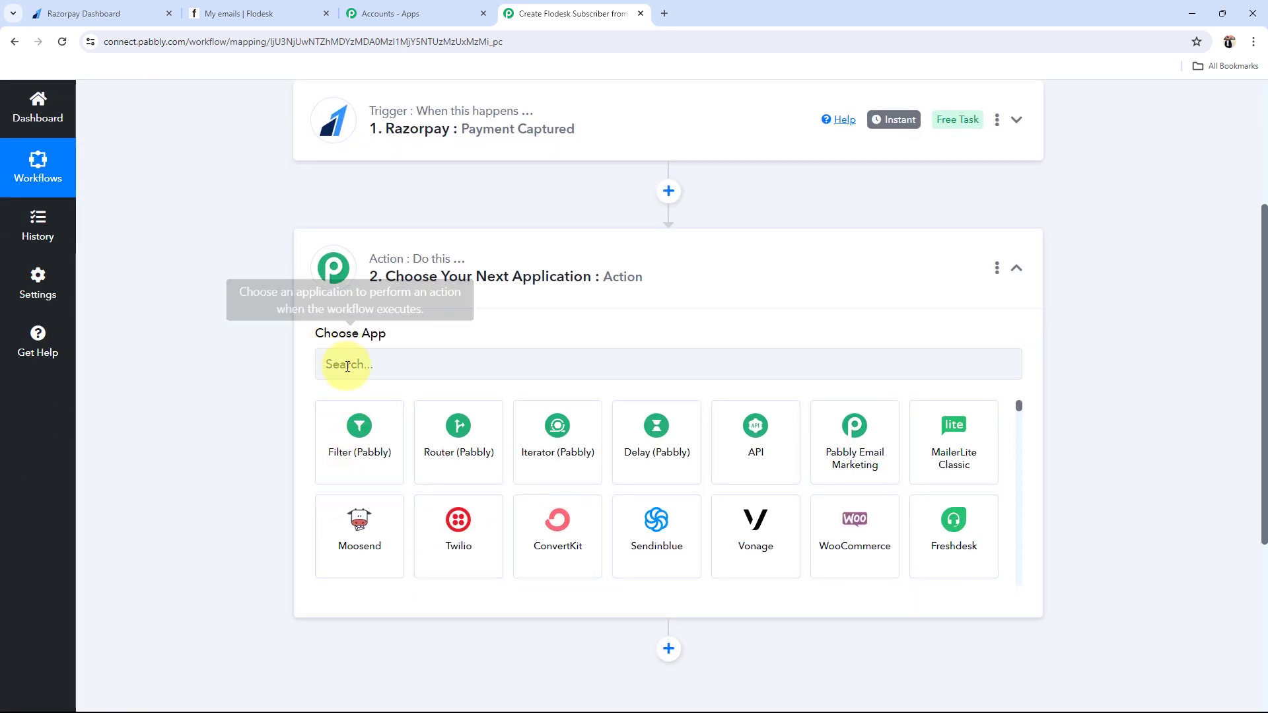
pyautogui.click(348, 366)
pyautogui.write('flode')
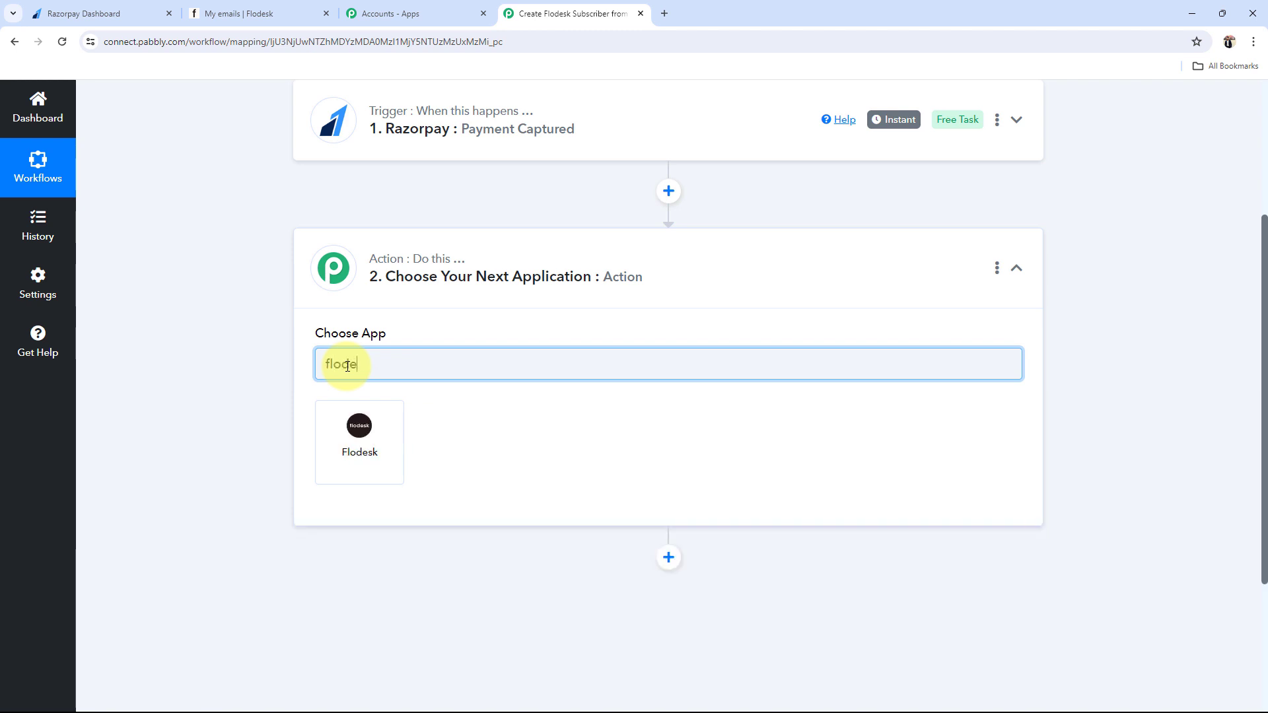
pyautogui.click(368, 480)
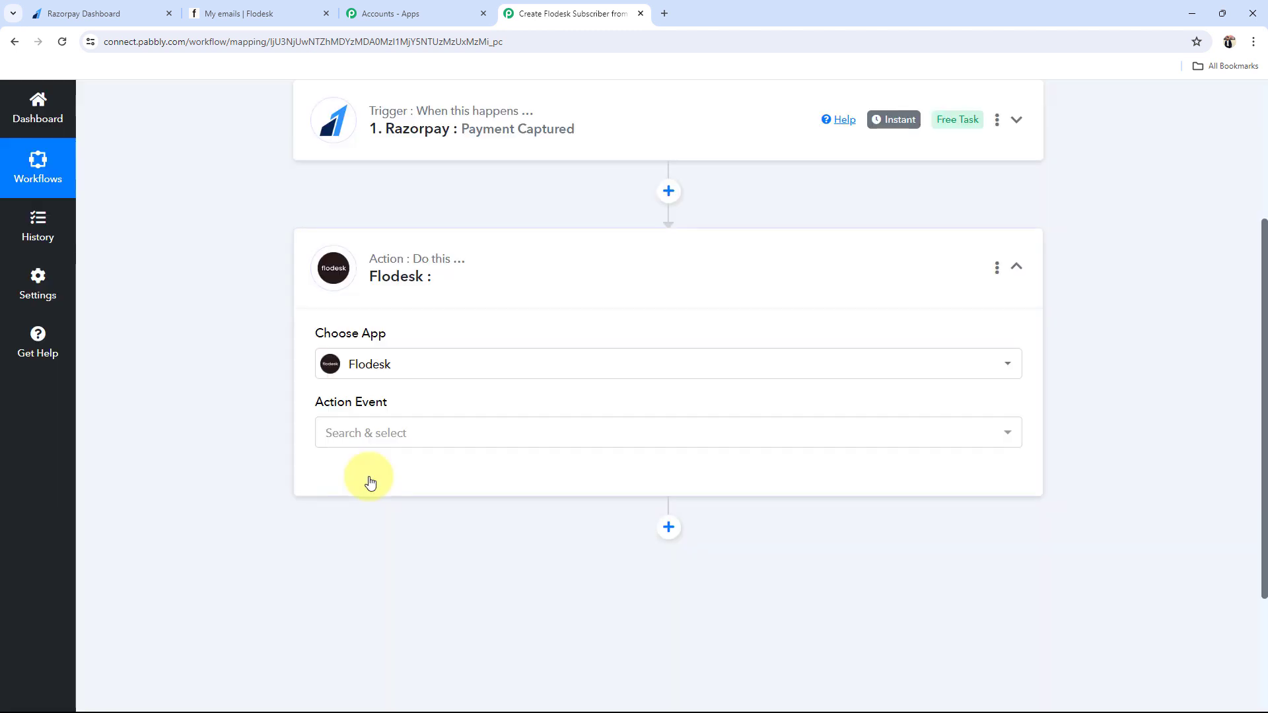
pyautogui.click(351, 439)
pyautogui.click(362, 193)
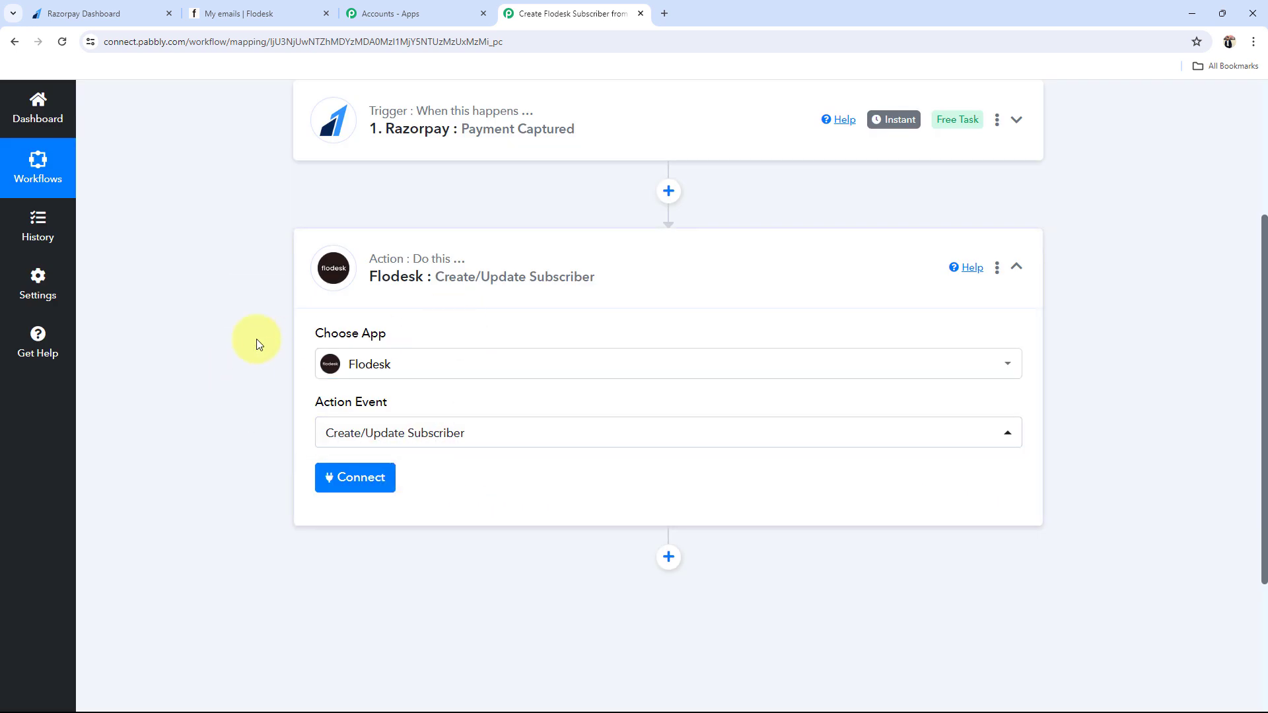
pyautogui.click(414, 272)
pyautogui.scroll(4, 271, 446)
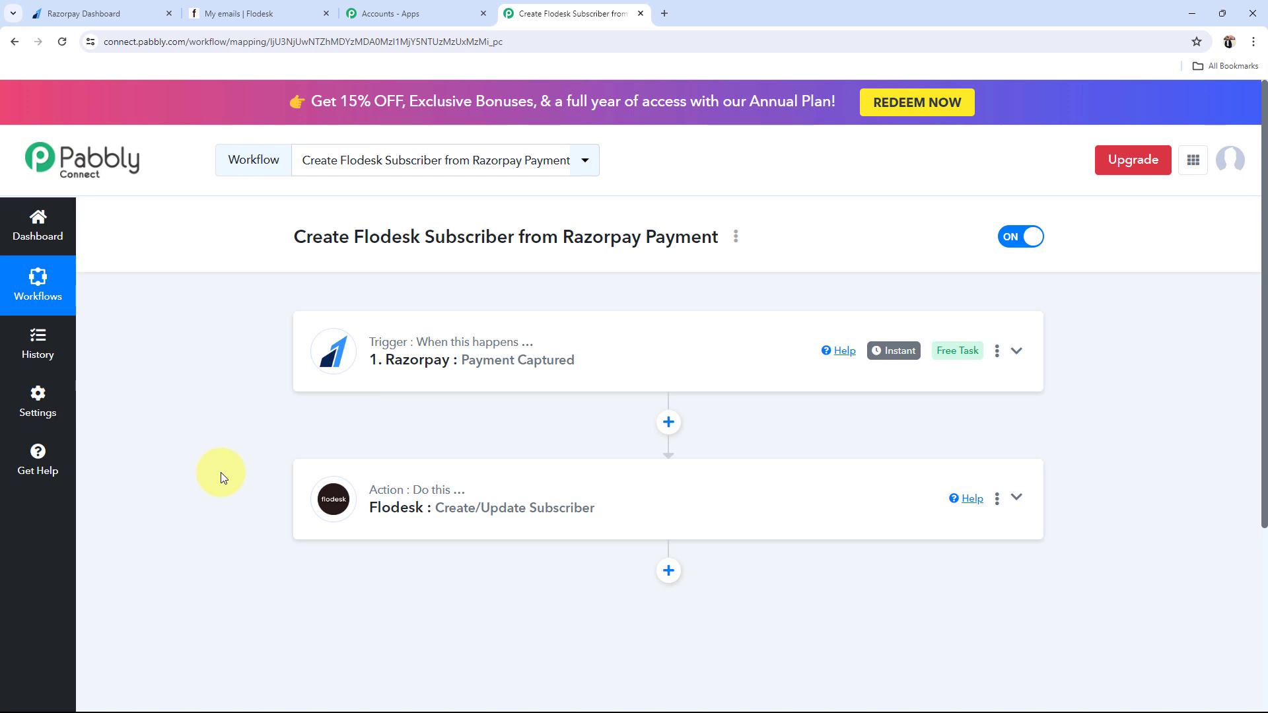
# Step: Expand the Razorpay trigger, read its setup instructions, and copy its webhook URL
pyautogui.click(437, 369)
pyautogui.scroll(-5, 218, 581)
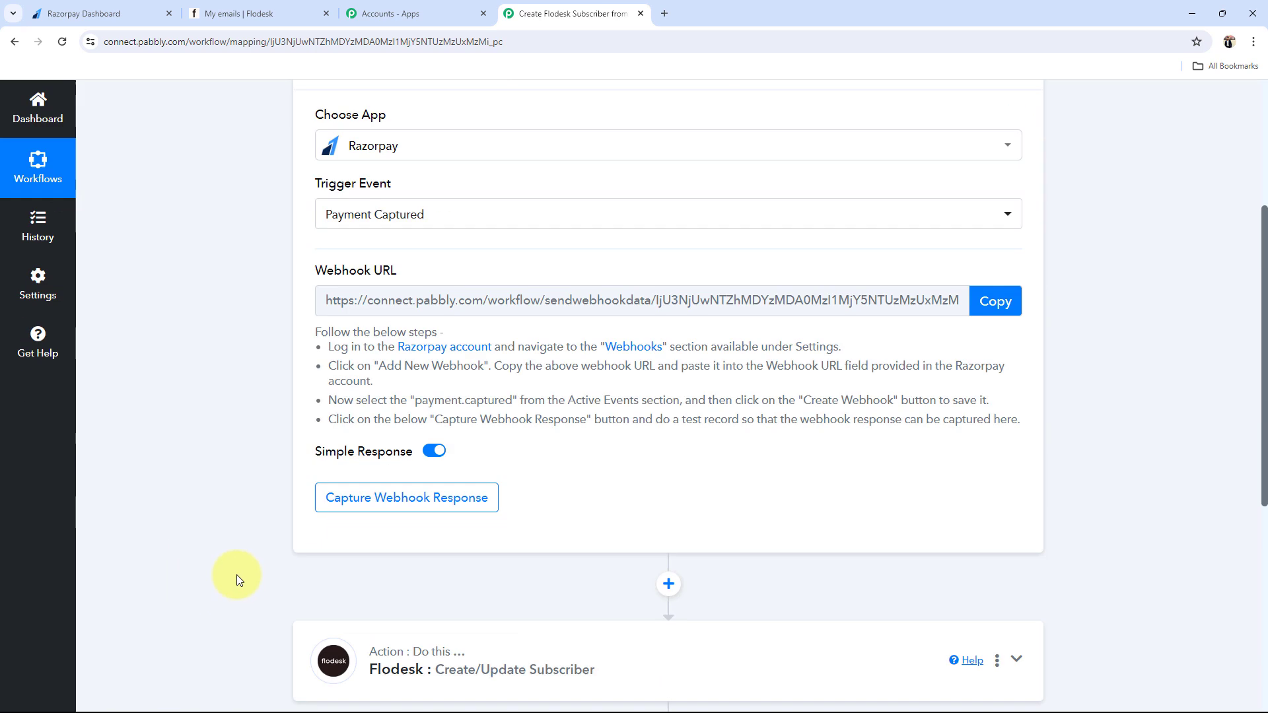
pyautogui.scroll(4, 368, 469)
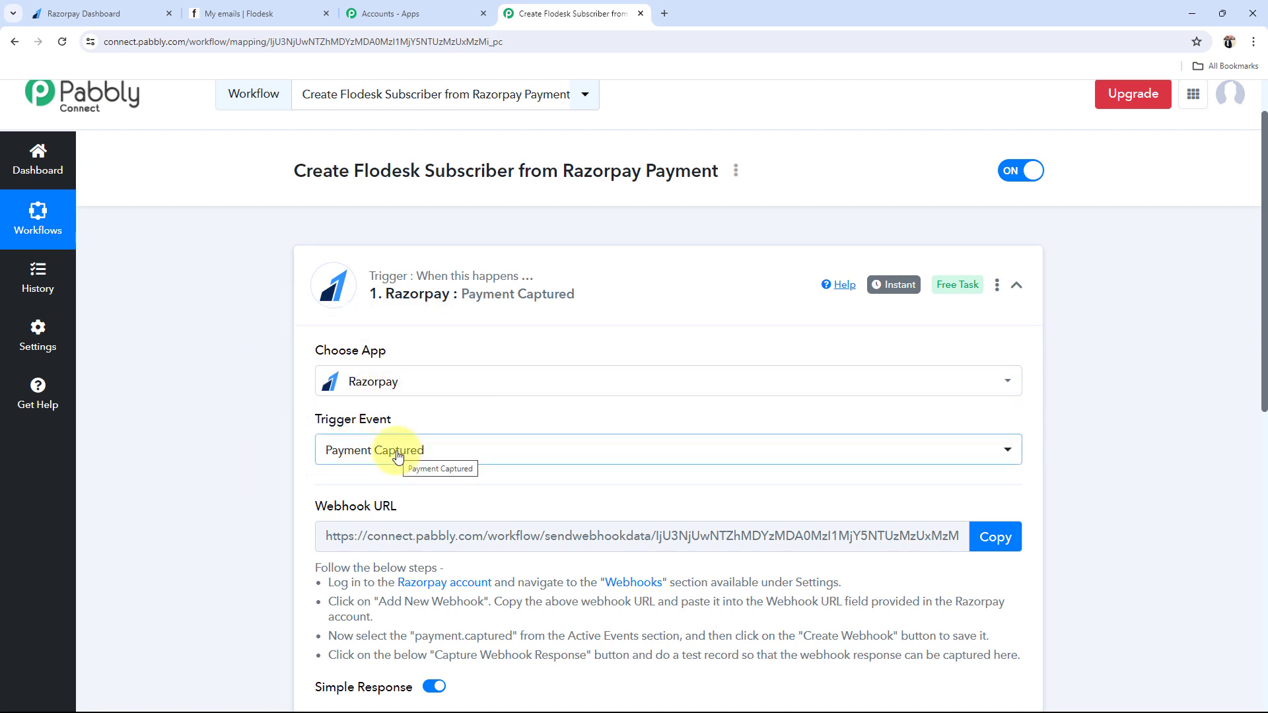
pyautogui.scroll(-3, 275, 524)
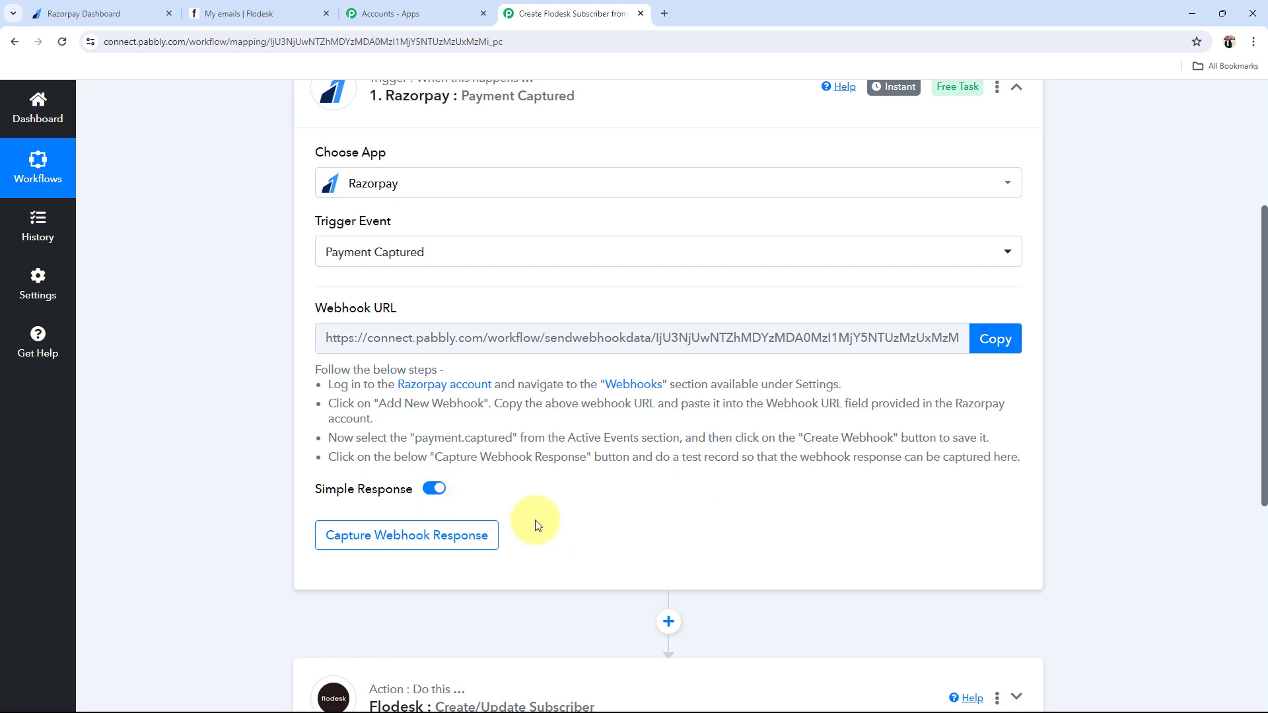
pyautogui.scroll(2, 536, 525)
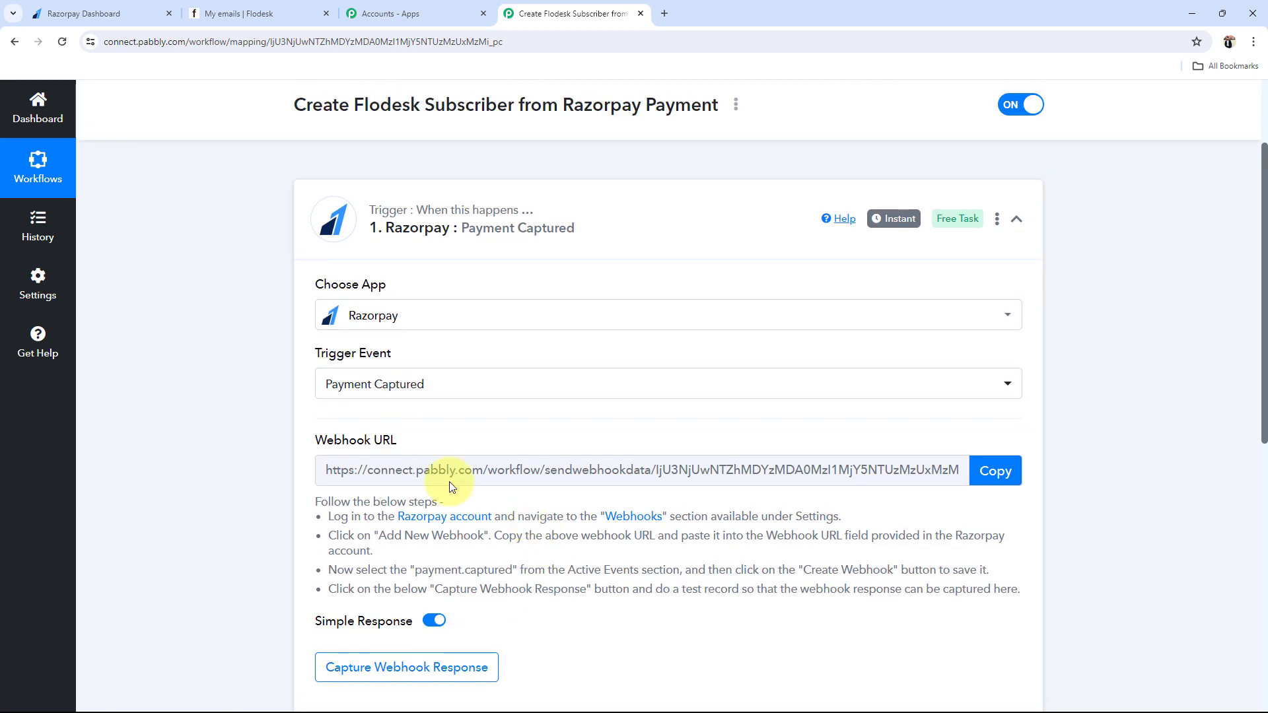
pyautogui.click(259, 450)
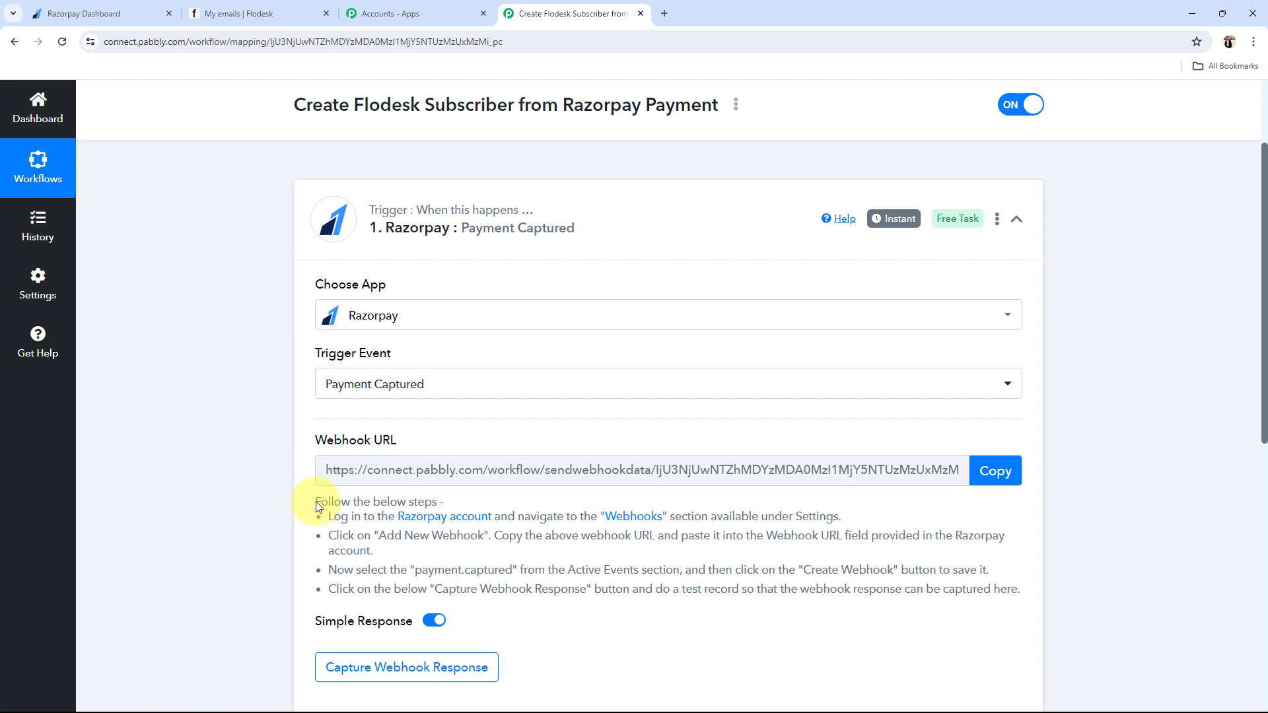
pyautogui.moveTo(317, 501); pyautogui.dragTo(974, 587)
pyautogui.click(849, 617)
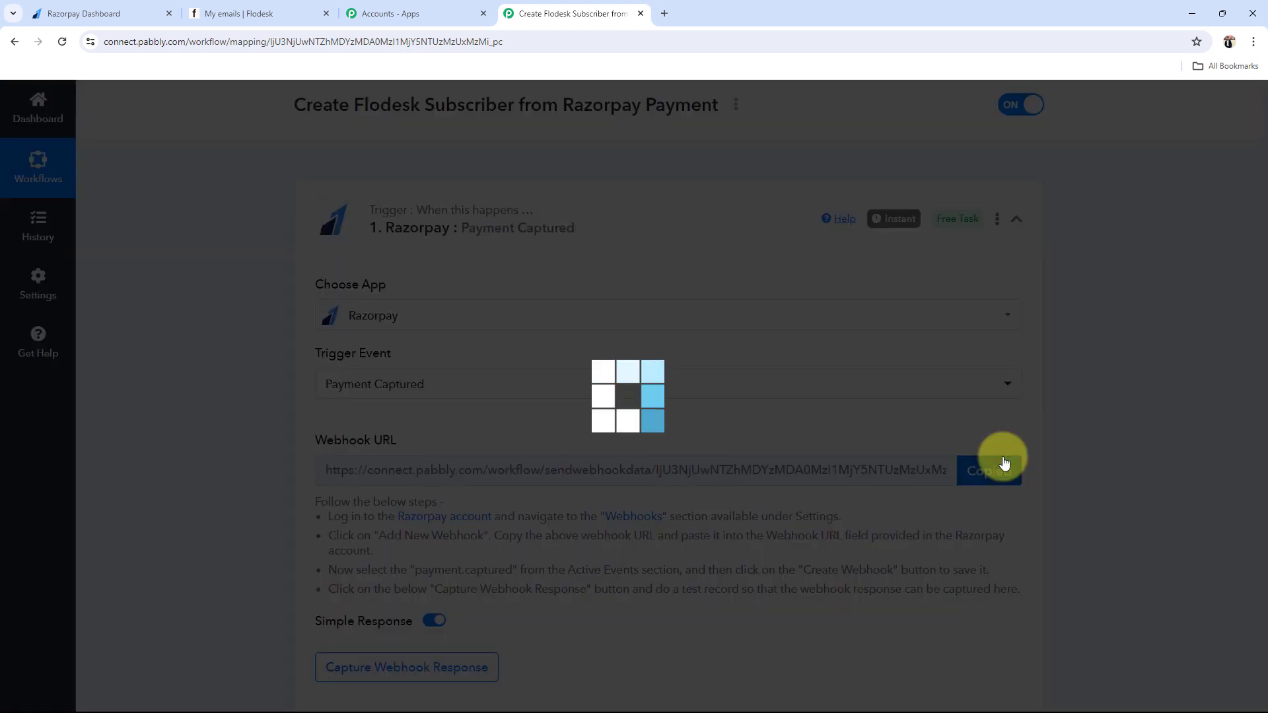
pyautogui.click(1004, 462)
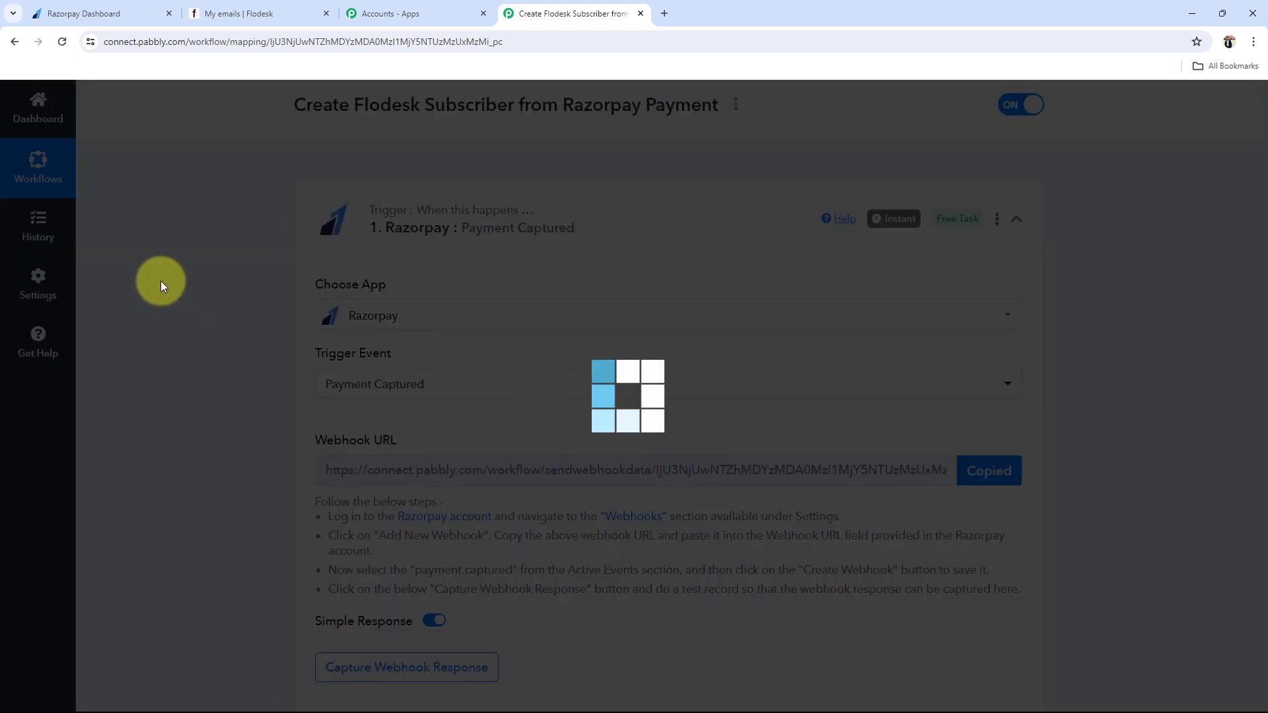
pyautogui.click(74, 8)
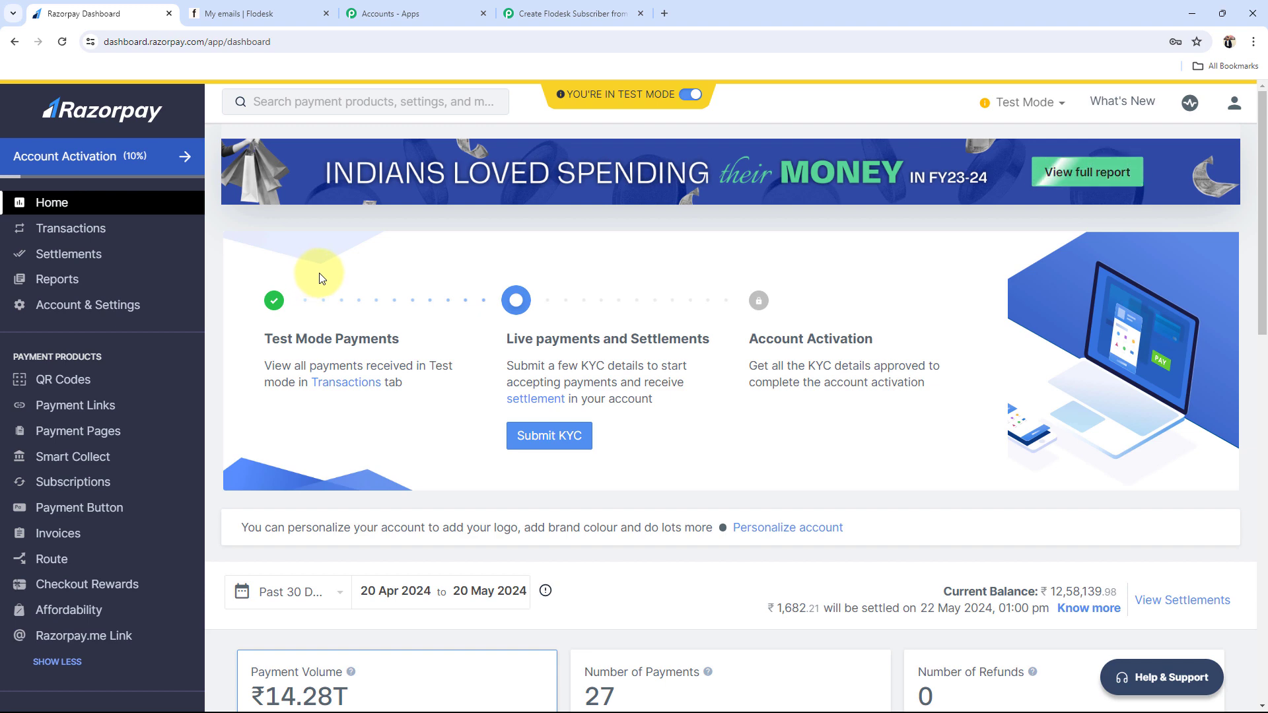
# Step: Start a new webhook under Account & Settings > Webhooks and paste the Pabbly webhook URL
pyautogui.click(29, 304)
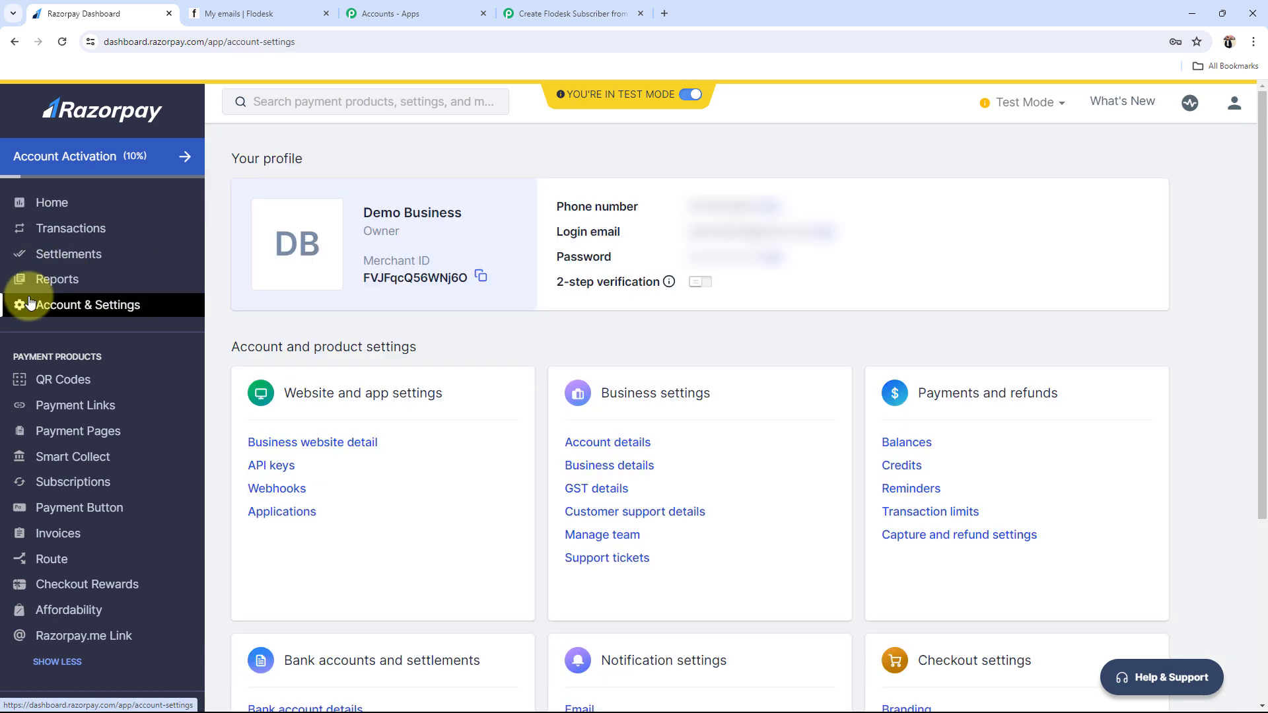
pyautogui.click(277, 489)
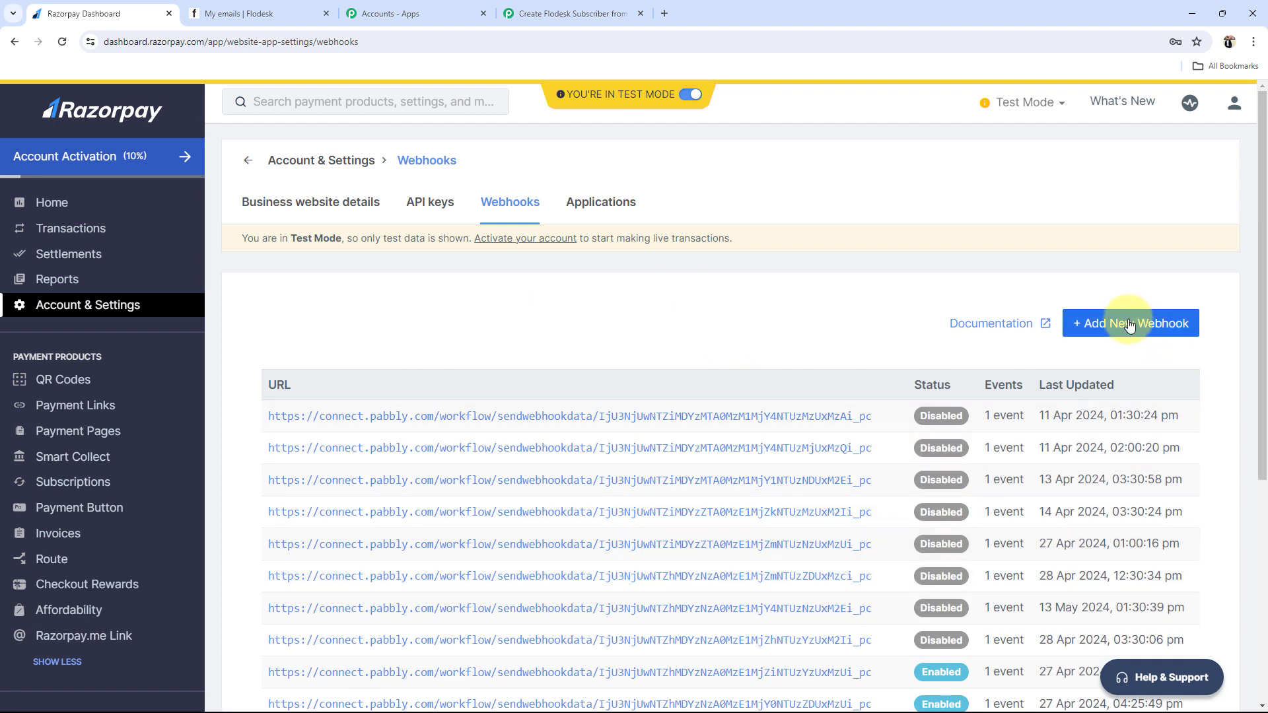
pyautogui.click(1129, 324)
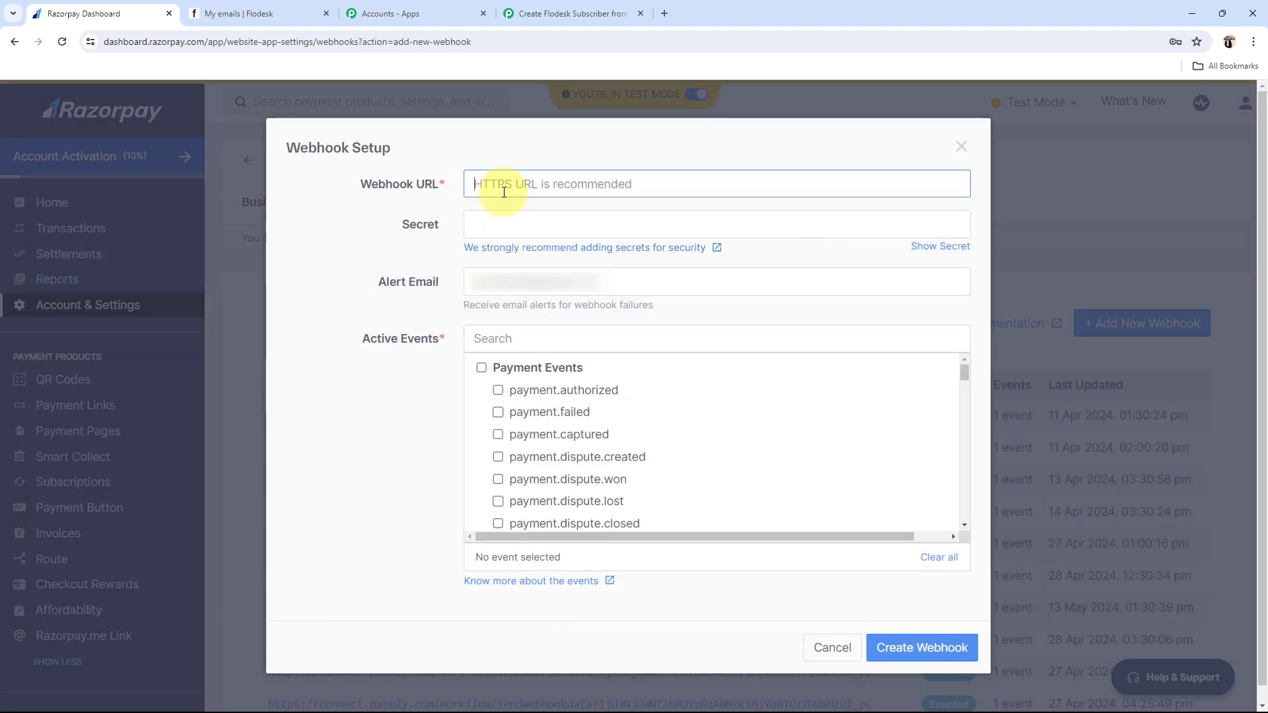
pyautogui.click(569, 13)
pyautogui.click(989, 470)
pyautogui.click(79, 13)
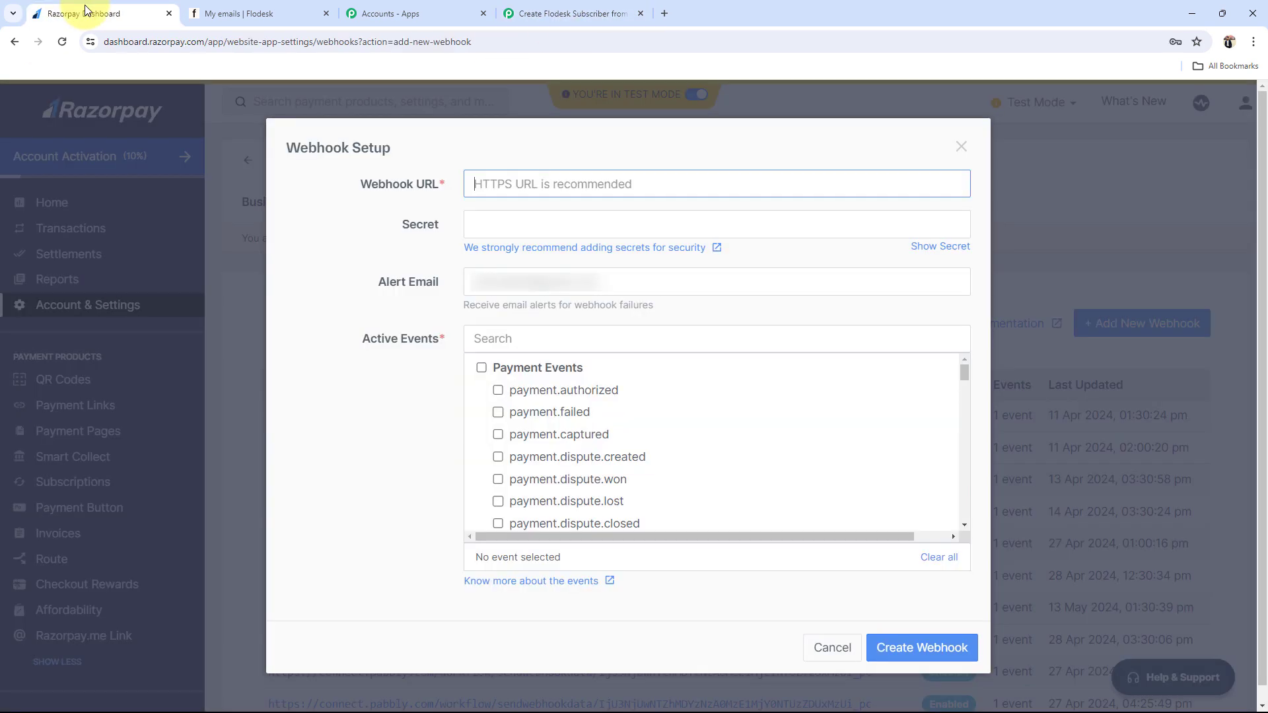
pyautogui.hotkey('ctrl', 'v')
pyautogui.click(375, 229)
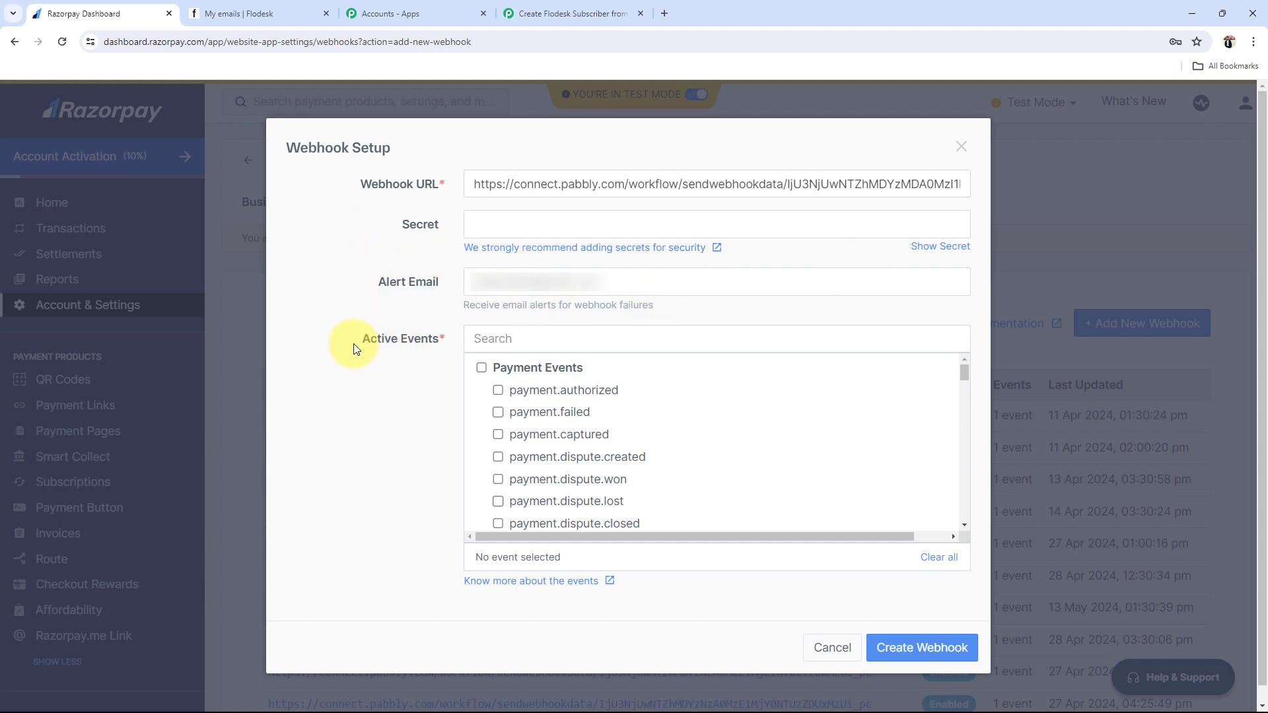
# Step: Subscribe the webhook to payment.captured events and create it
pyautogui.moveTo(355, 349); pyautogui.dragTo(425, 382)
pyautogui.click(399, 415)
pyautogui.click(498, 435)
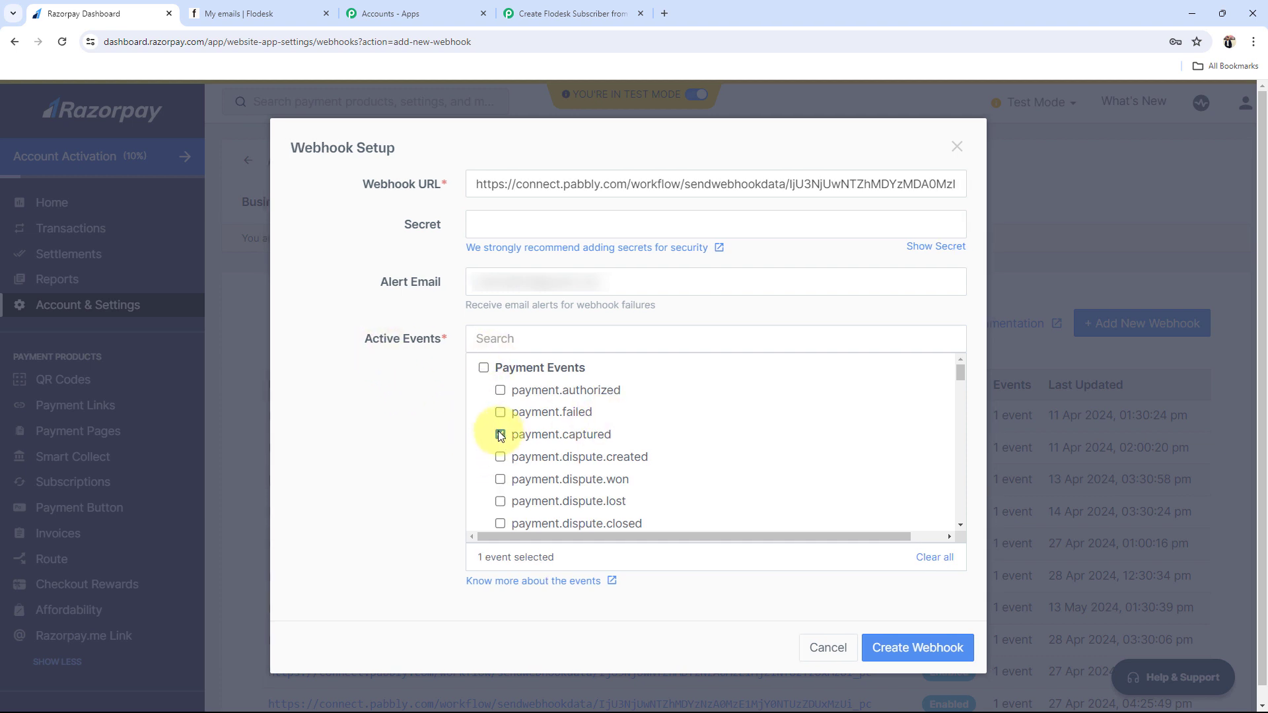
pyautogui.click(923, 647)
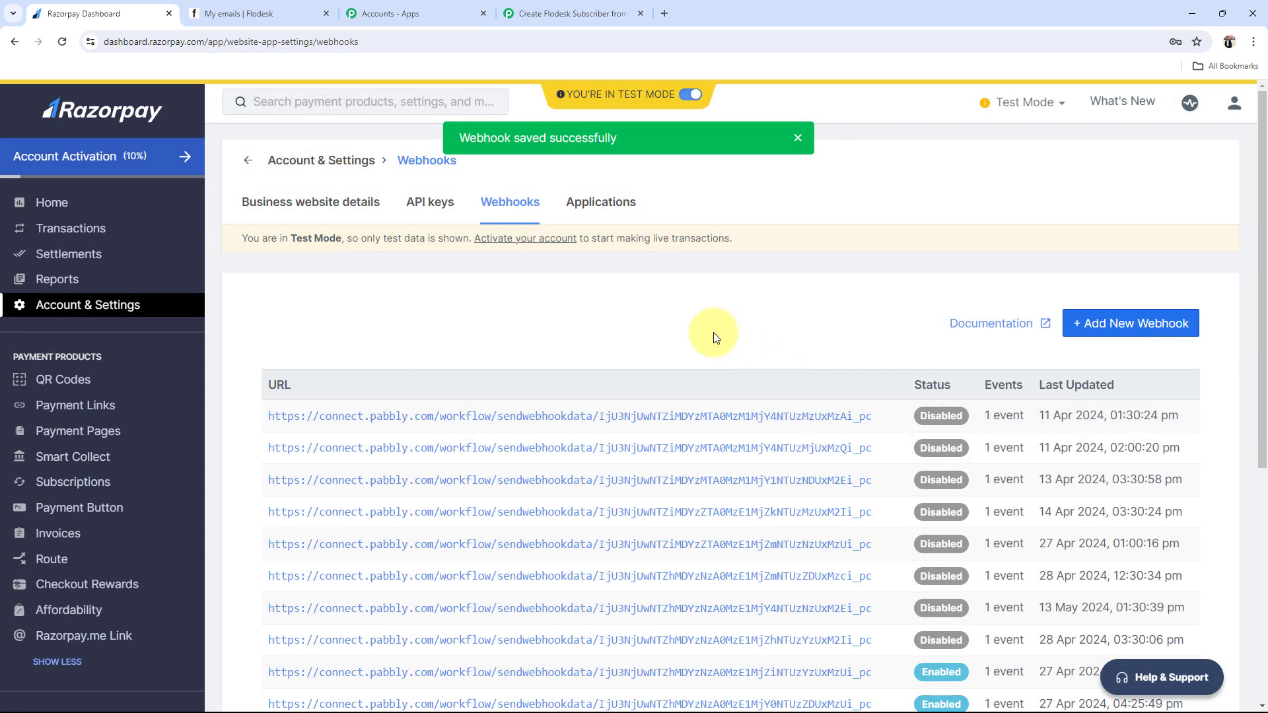
pyautogui.scroll(-5, 628, 515)
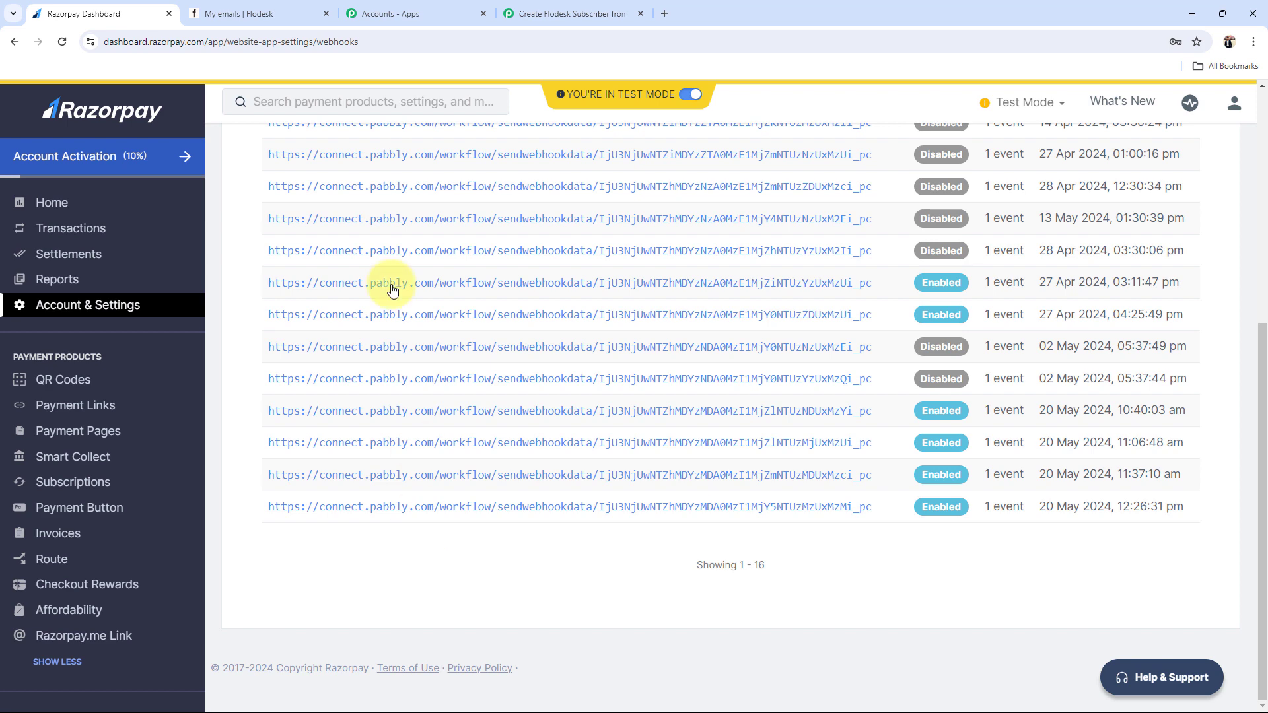
pyautogui.click(569, 14)
# Step: Confirm the Razorpay trigger shows Waiting For Webhook Response, then return to Razorpay's webhooks list
pyautogui.scroll(-2, 235, 382)
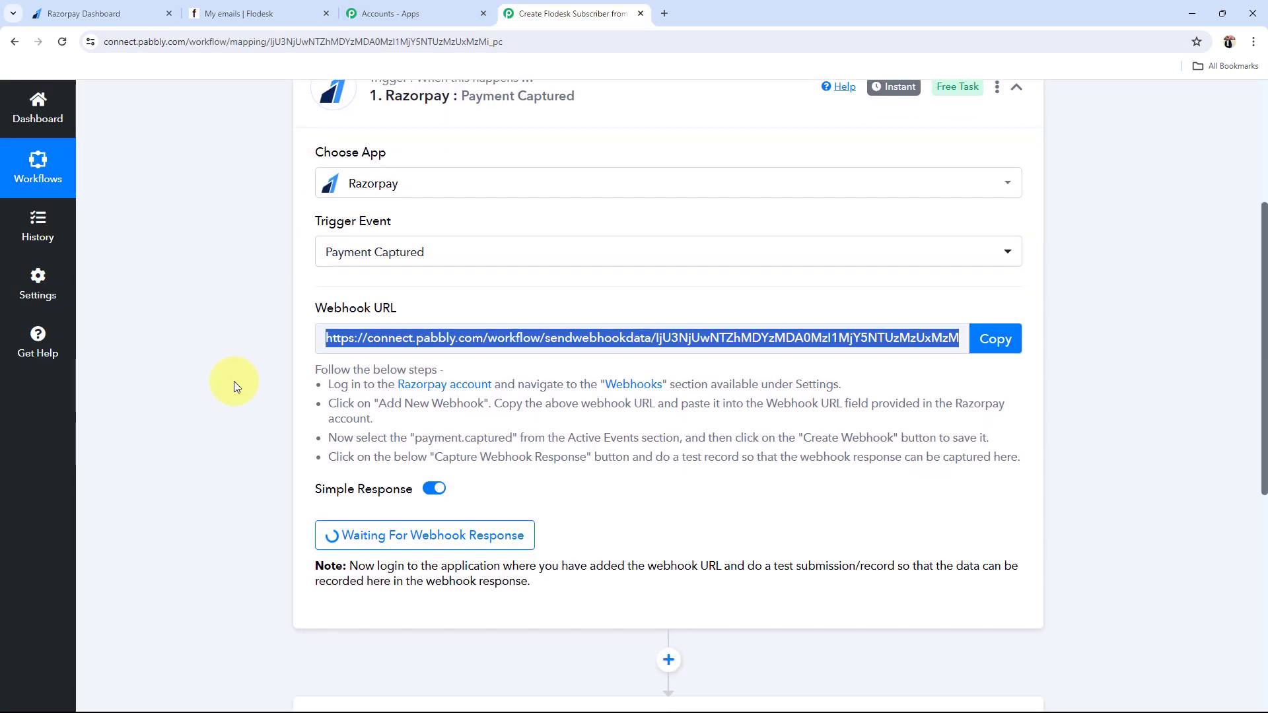
pyautogui.click(326, 501)
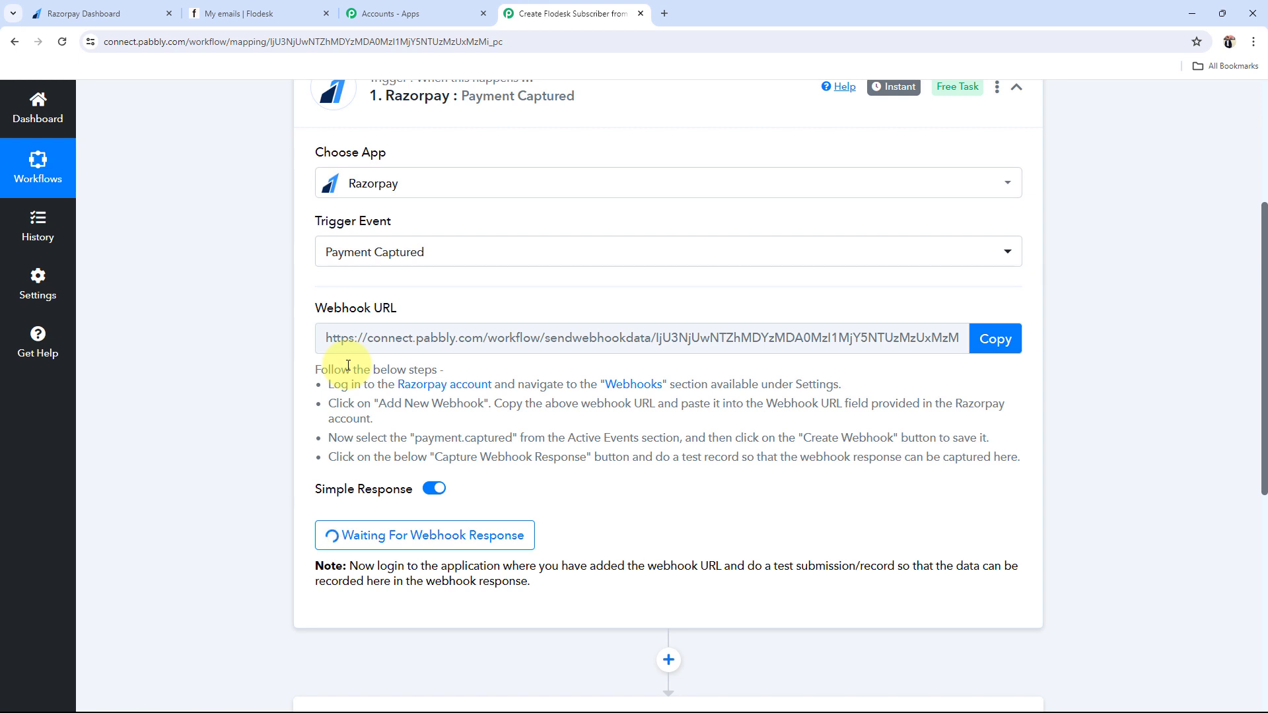
pyautogui.moveTo(650, 550); pyautogui.dragTo(900, 566)
pyautogui.click(771, 485)
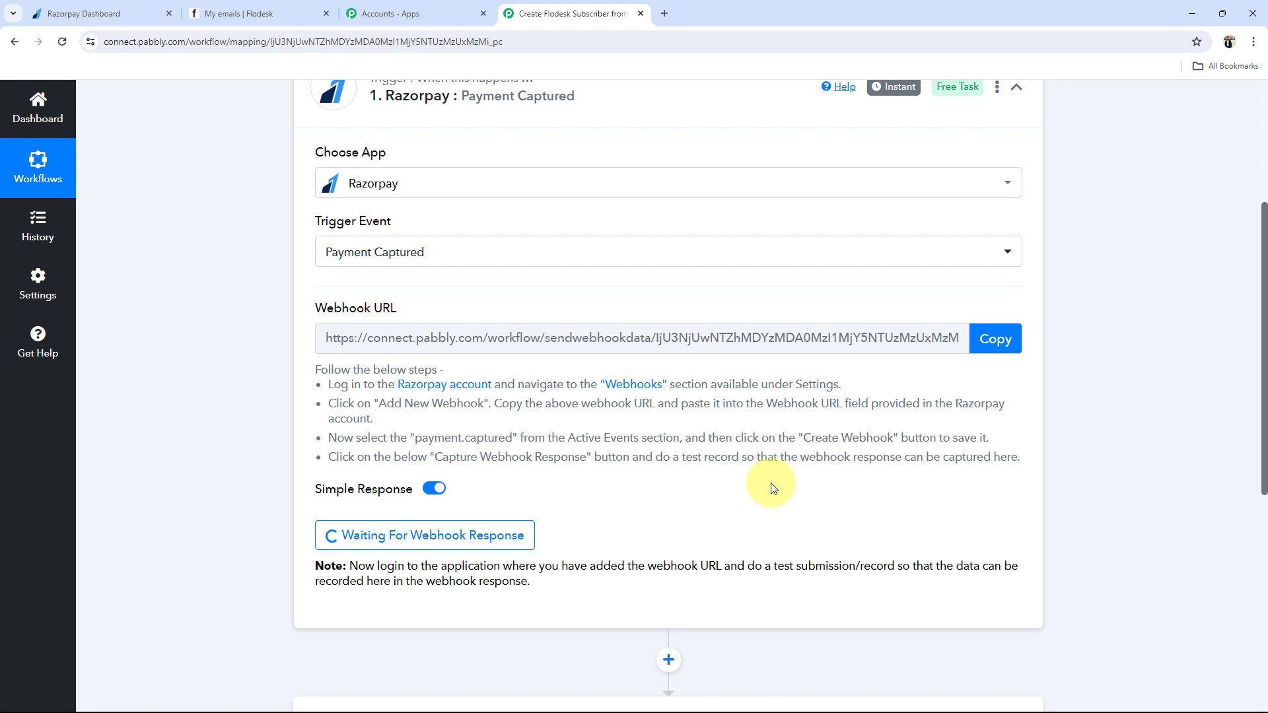
pyautogui.click(136, 13)
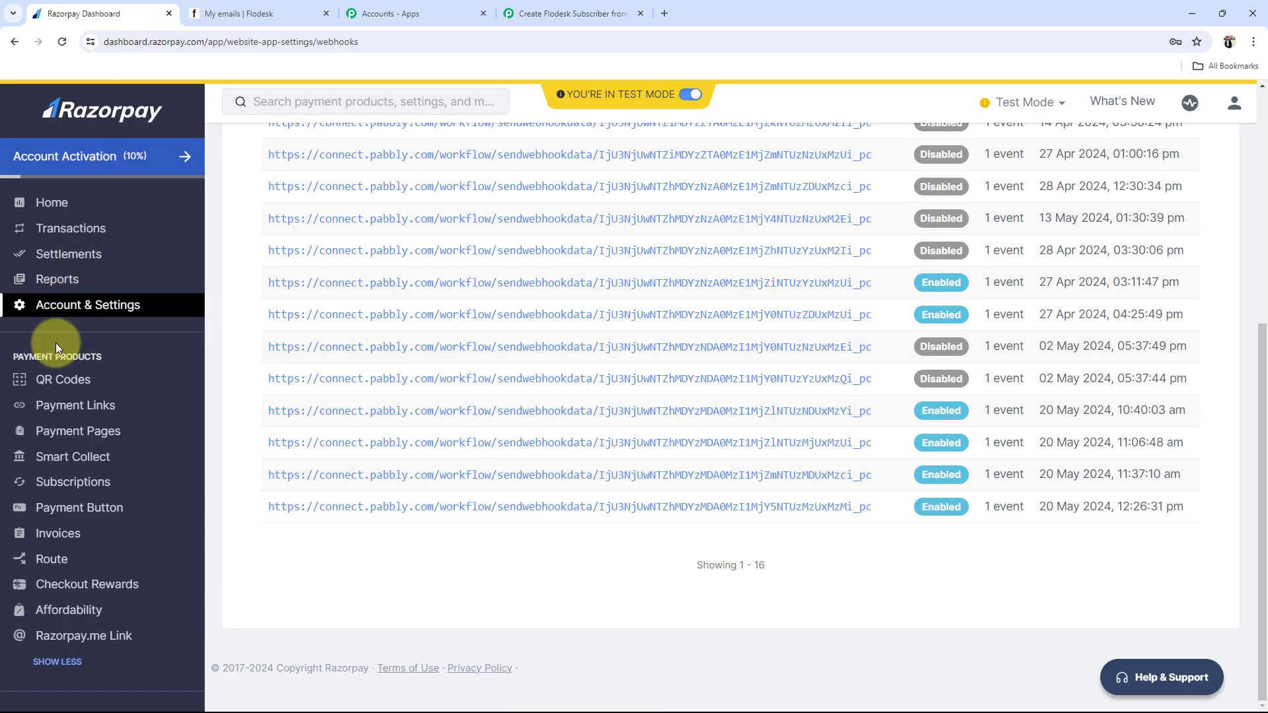
# Step: Copy the Online PHP Course for Beginners page link from the Payment Pages list and open a new tab
pyautogui.click(59, 427)
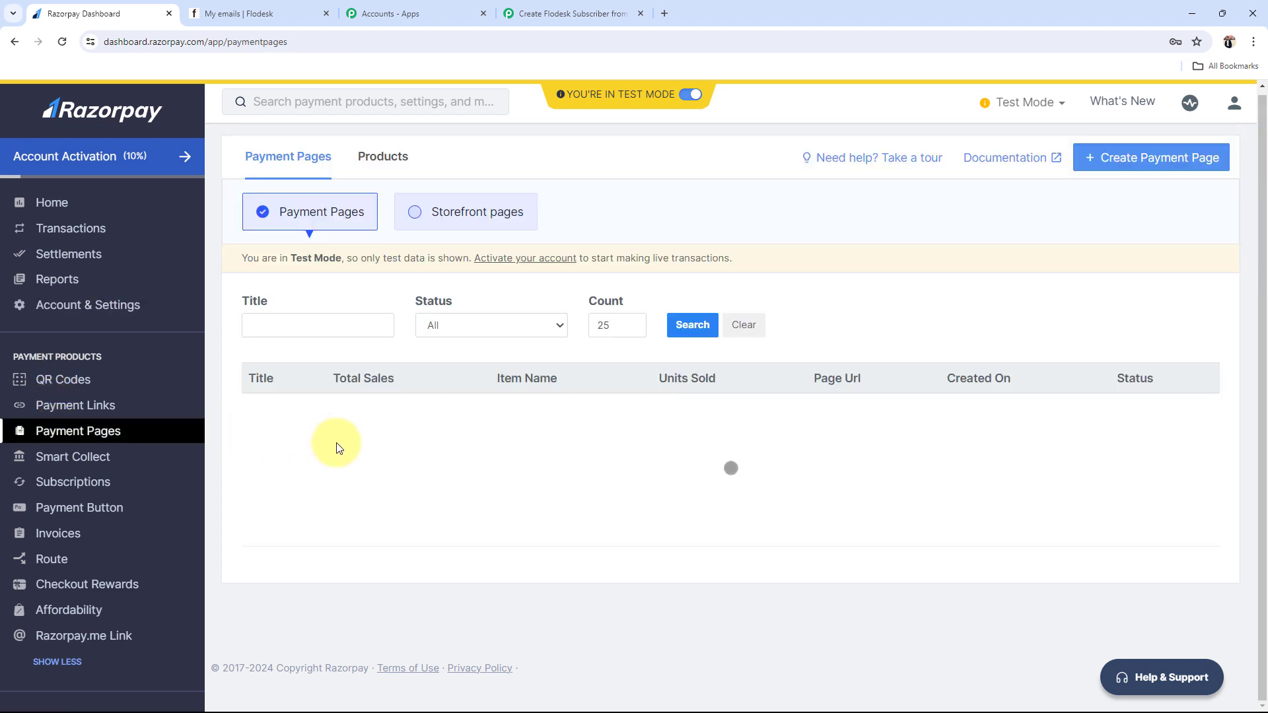
pyautogui.scroll(-6, 1148, 433)
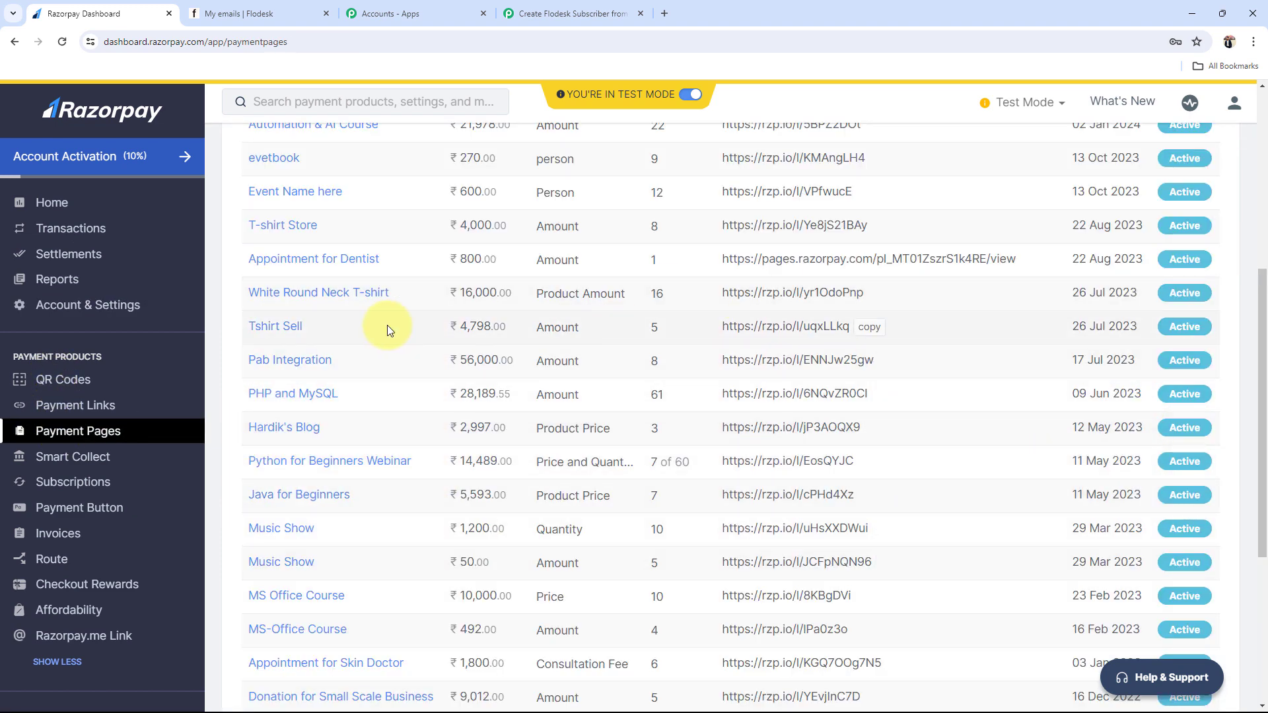
pyautogui.scroll(4, 387, 325)
pyautogui.scroll(-1, 391, 350)
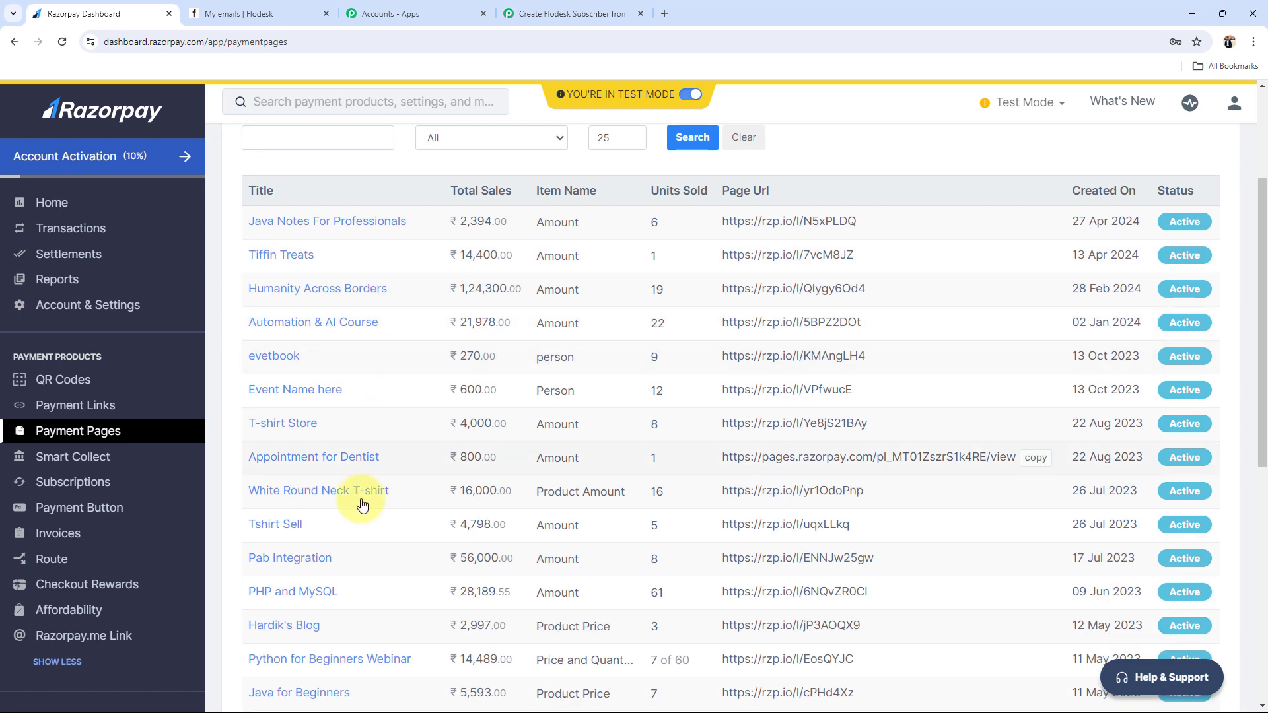
pyautogui.scroll(-3, 351, 514)
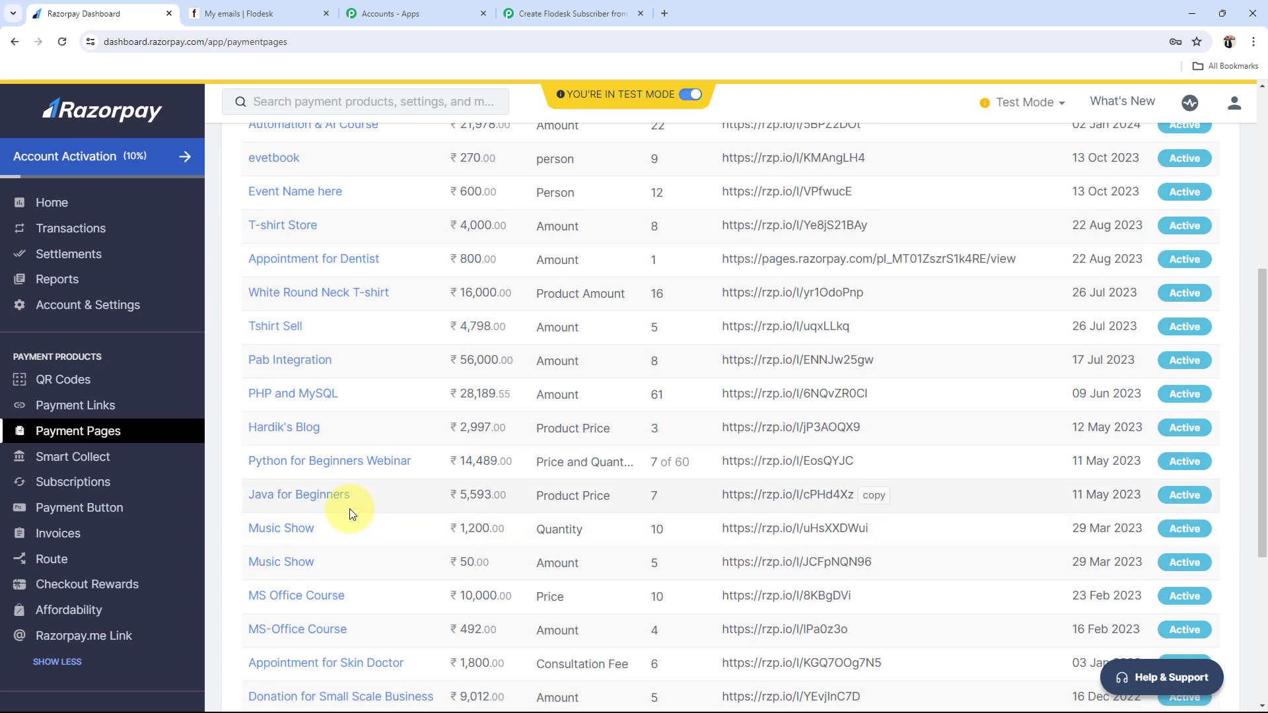
pyautogui.scroll(-3, 350, 508)
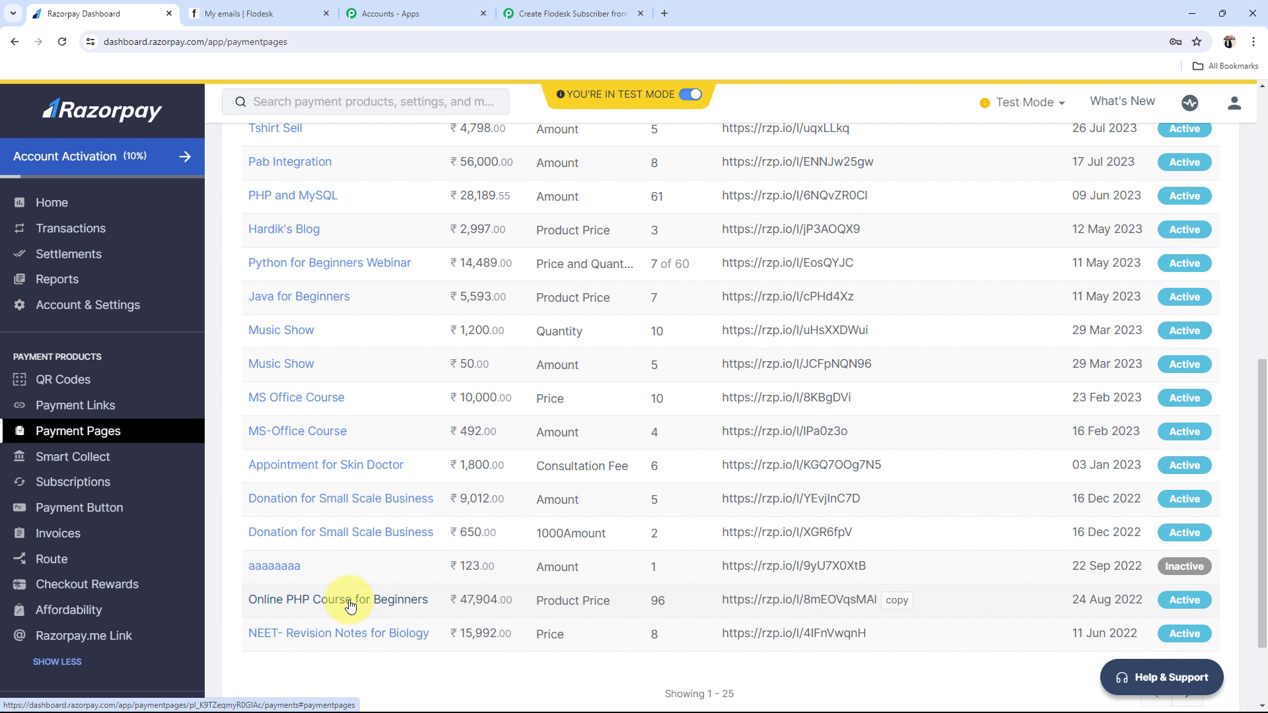
pyautogui.click(894, 603)
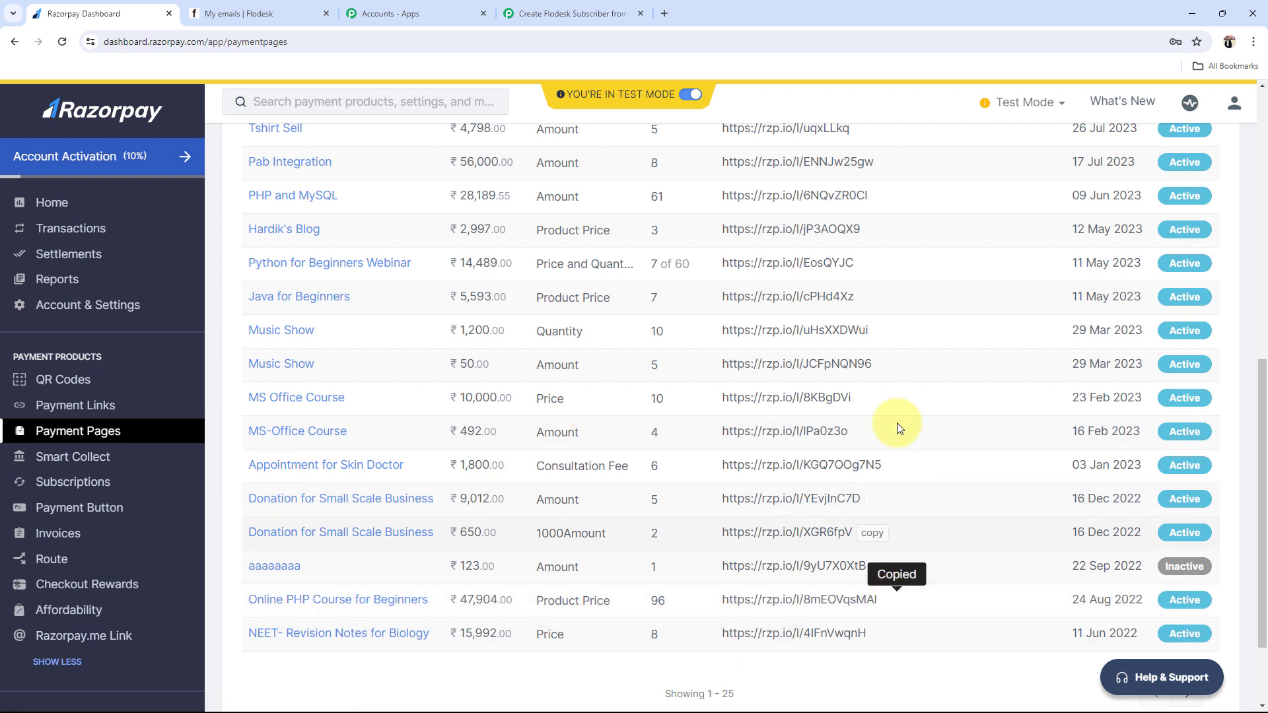
pyautogui.click(665, 13)
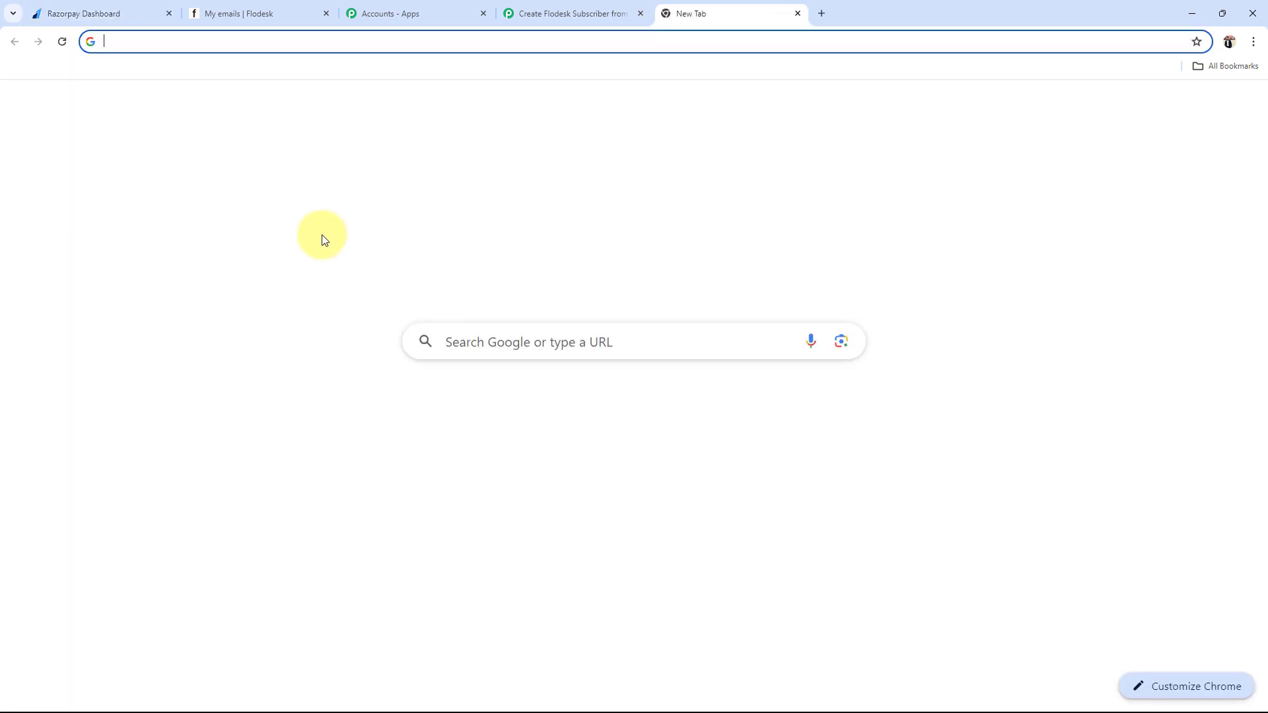
# Step: Load the Online PHP Course for Beginners payment page from the copied link
pyautogui.hotkey('ctrl', 'v')
pyautogui.press('Return')
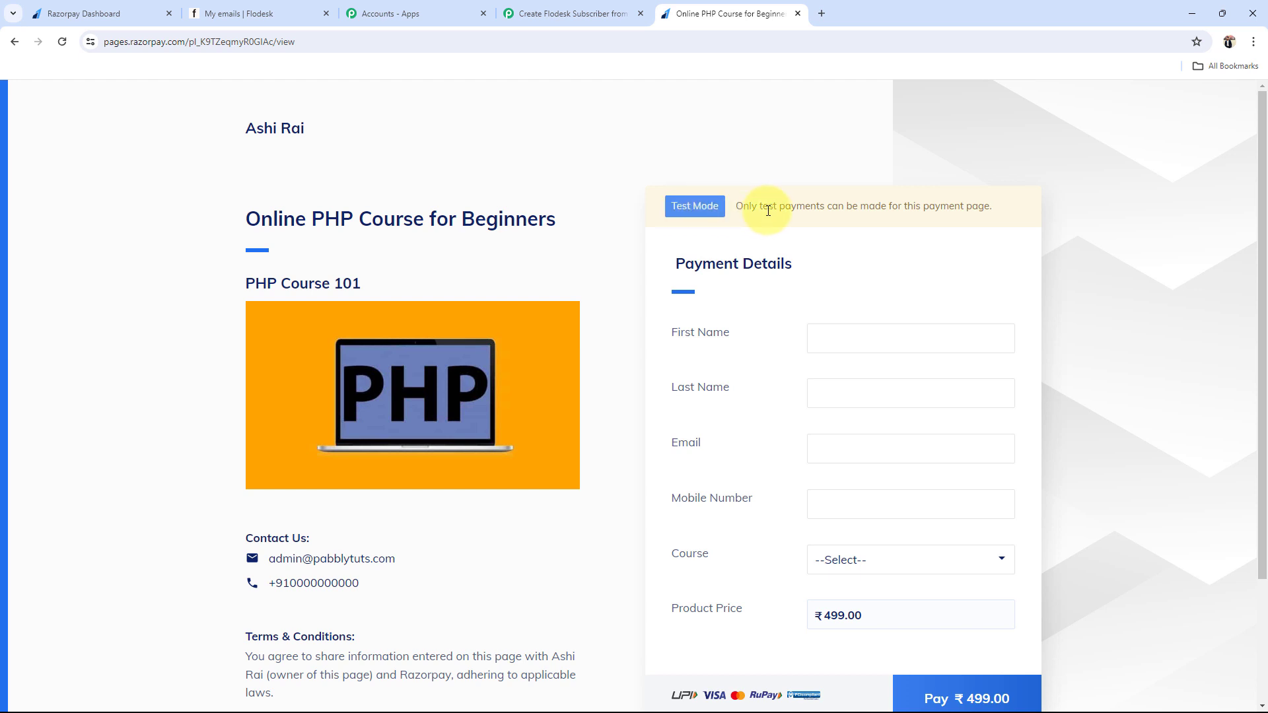
pyautogui.moveTo(768, 210); pyautogui.dragTo(1010, 207)
pyautogui.click(767, 183)
pyautogui.scroll(-2, 719, 331)
# Step: Fill in first name Test, last name Demo, the buyer's e-mail and mobile number
pyautogui.click(861, 210)
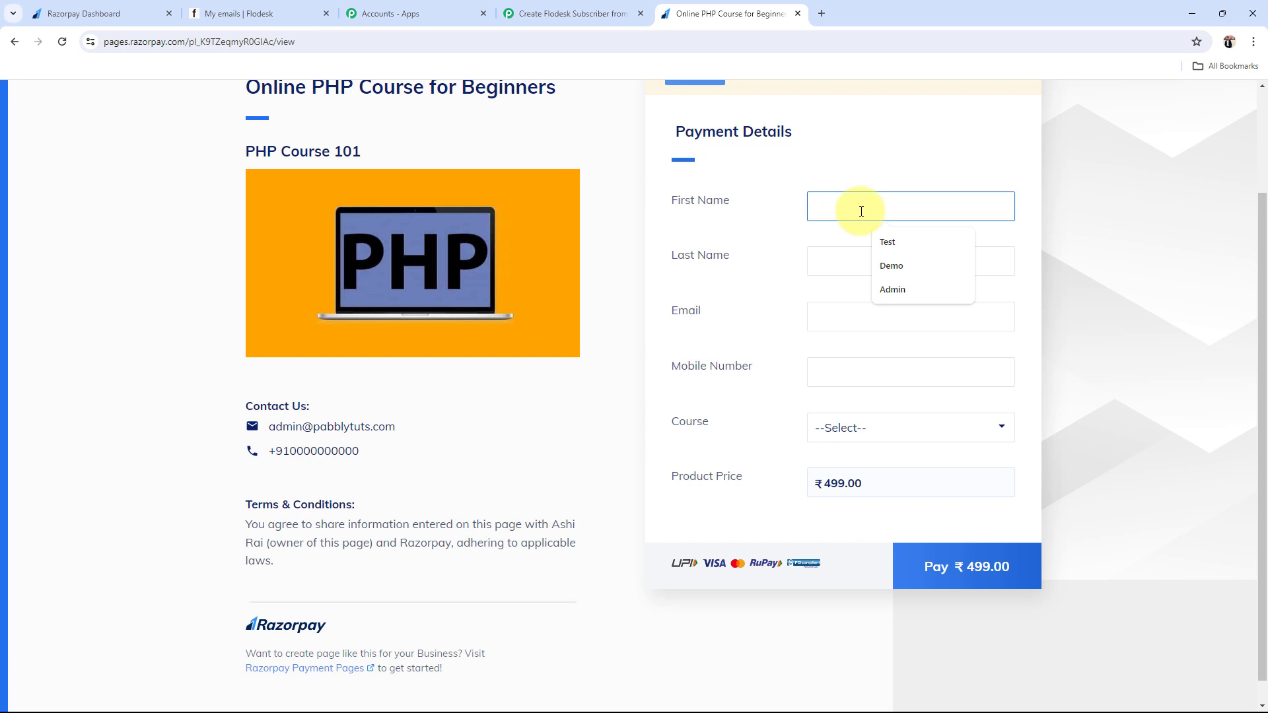
pyautogui.click(887, 243)
pyautogui.click(870, 257)
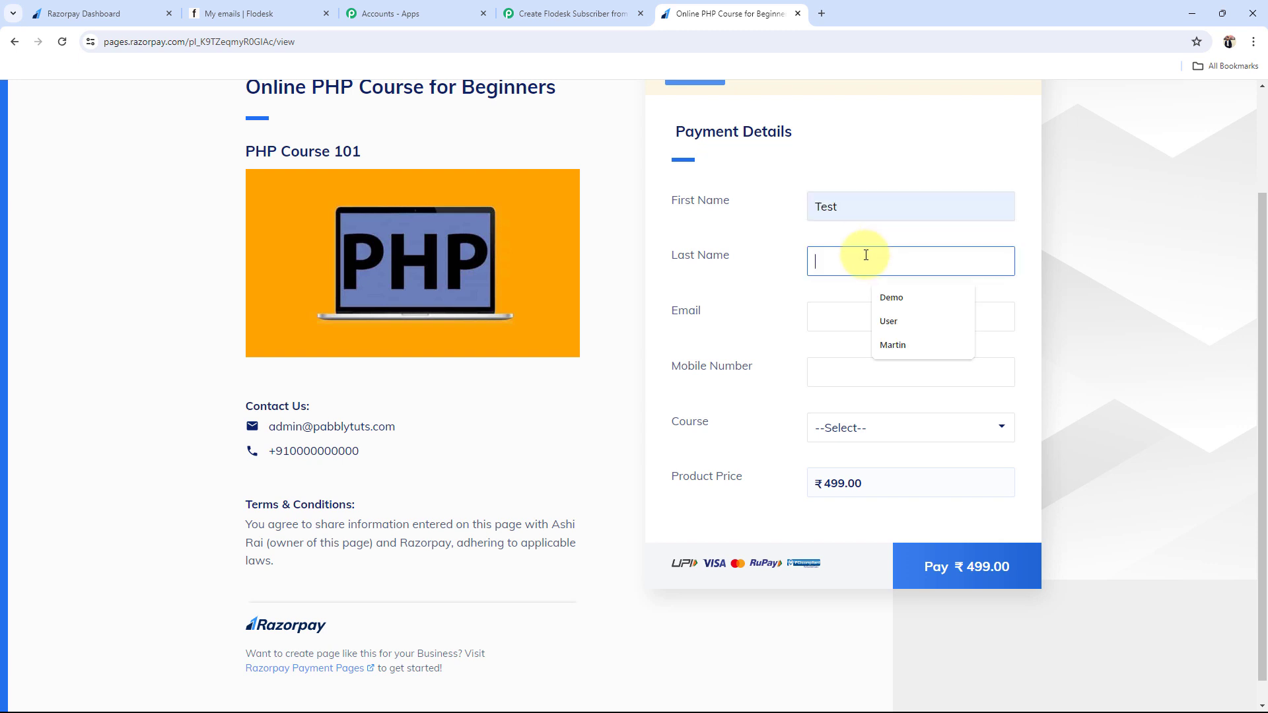
pyautogui.click(880, 303)
pyautogui.click(817, 319)
pyautogui.click(901, 360)
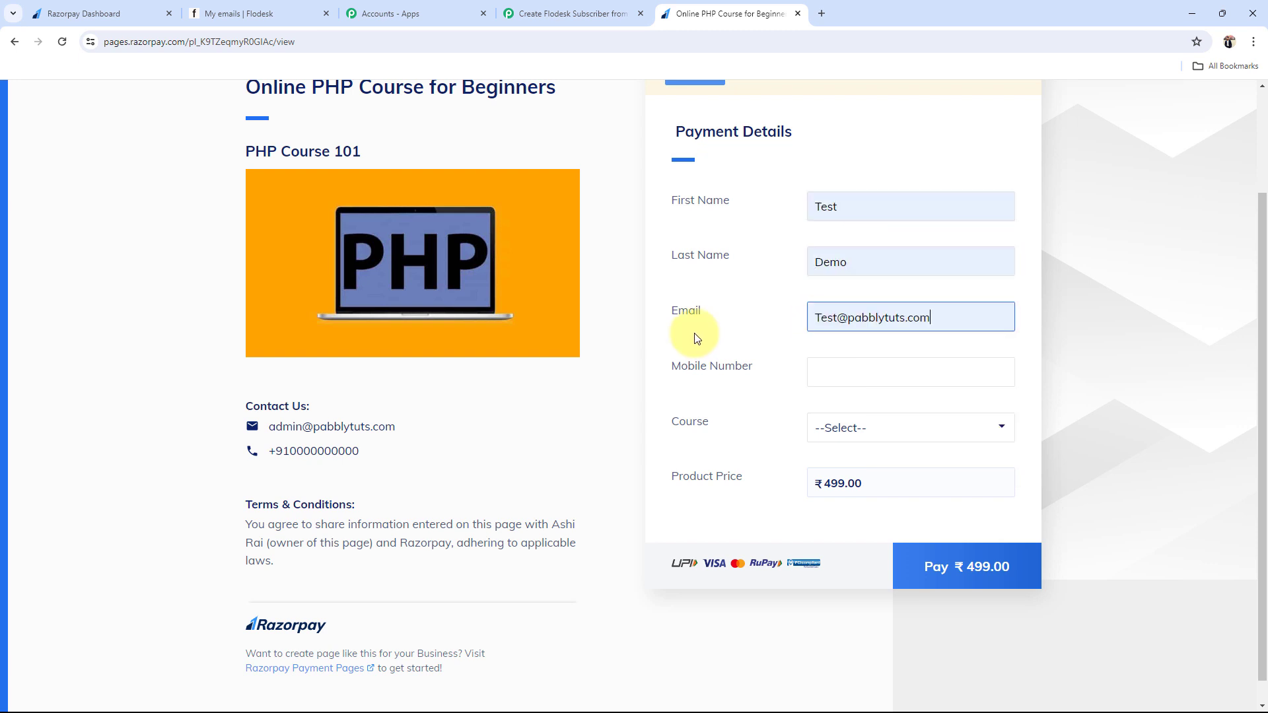
pyautogui.click(825, 373)
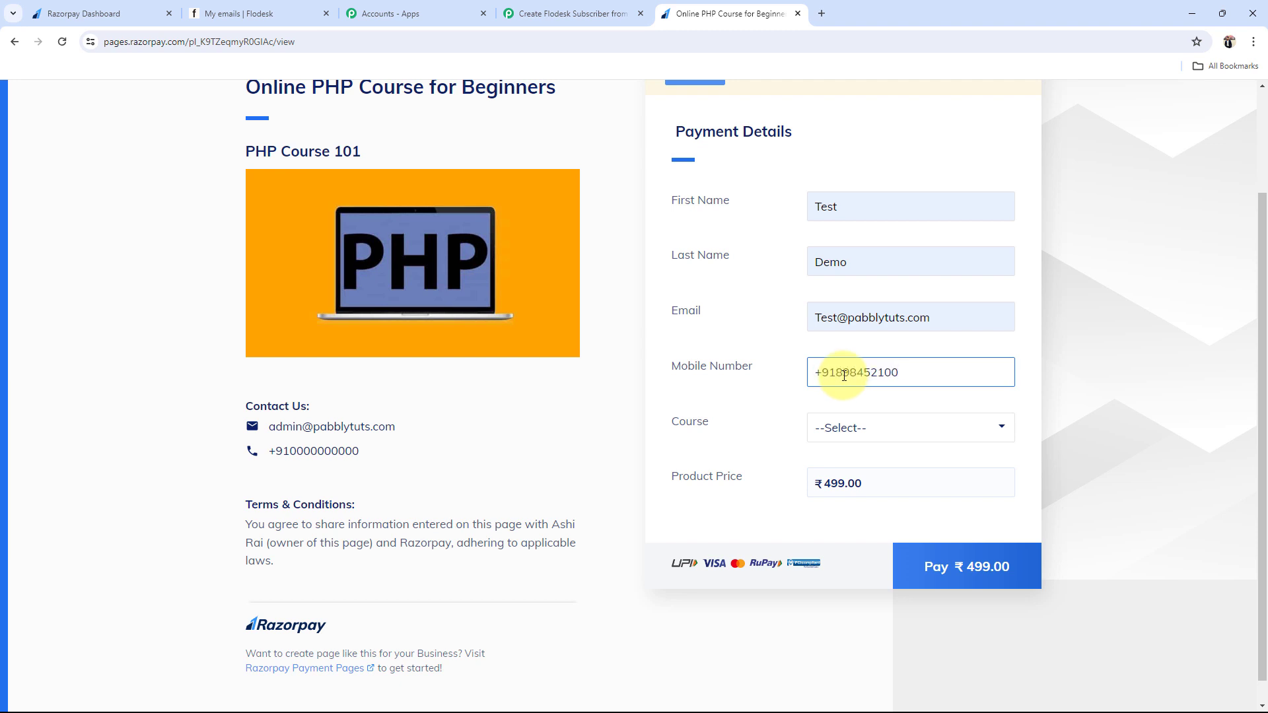
# Step: Choose PHP Course for Beginners and start the ₹499.00 payment
pyautogui.click(833, 426)
pyautogui.click(844, 466)
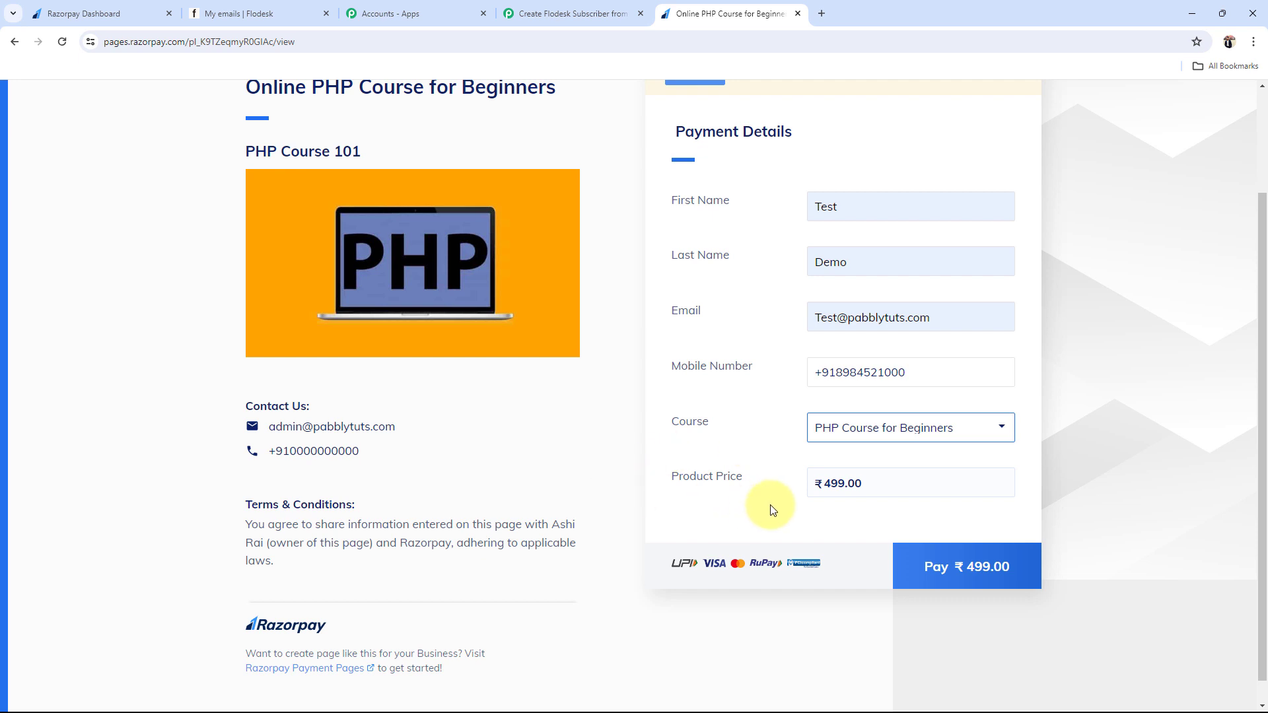
pyautogui.click(1000, 555)
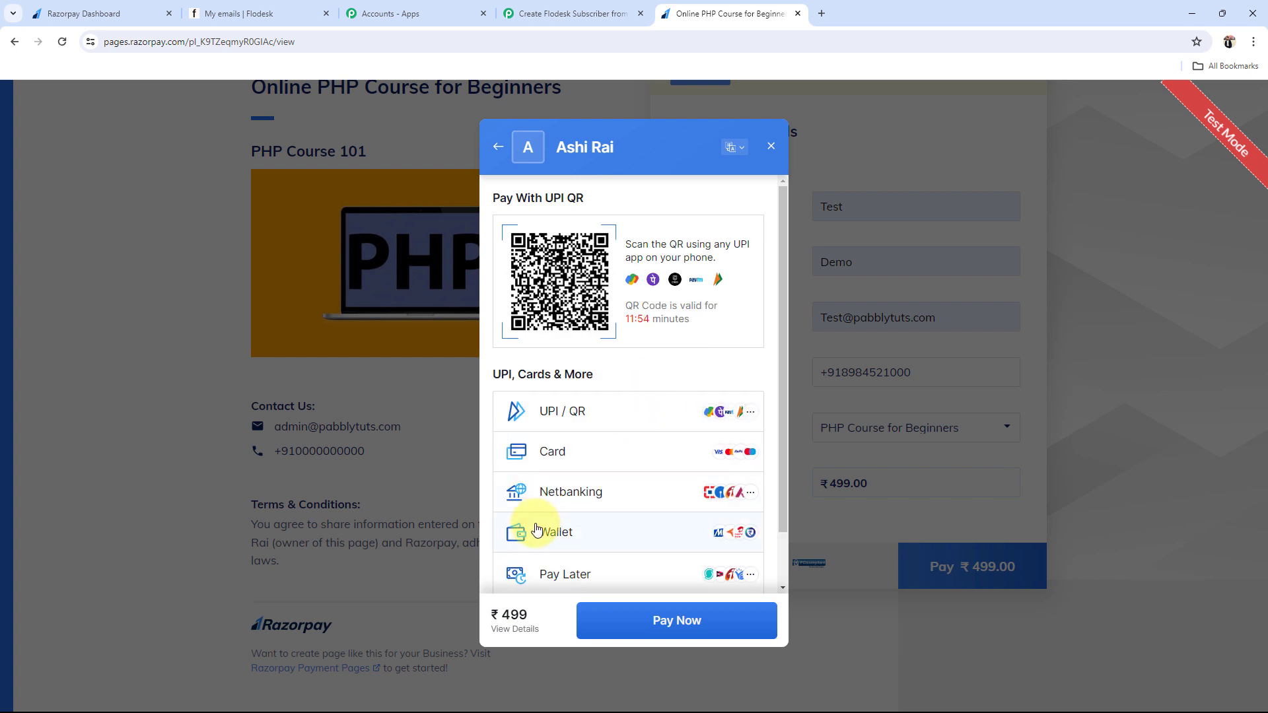
# Step: Pay the ₹499 test payment with Simpl pay-later and mark it Success on the demo page
pyautogui.click(554, 587)
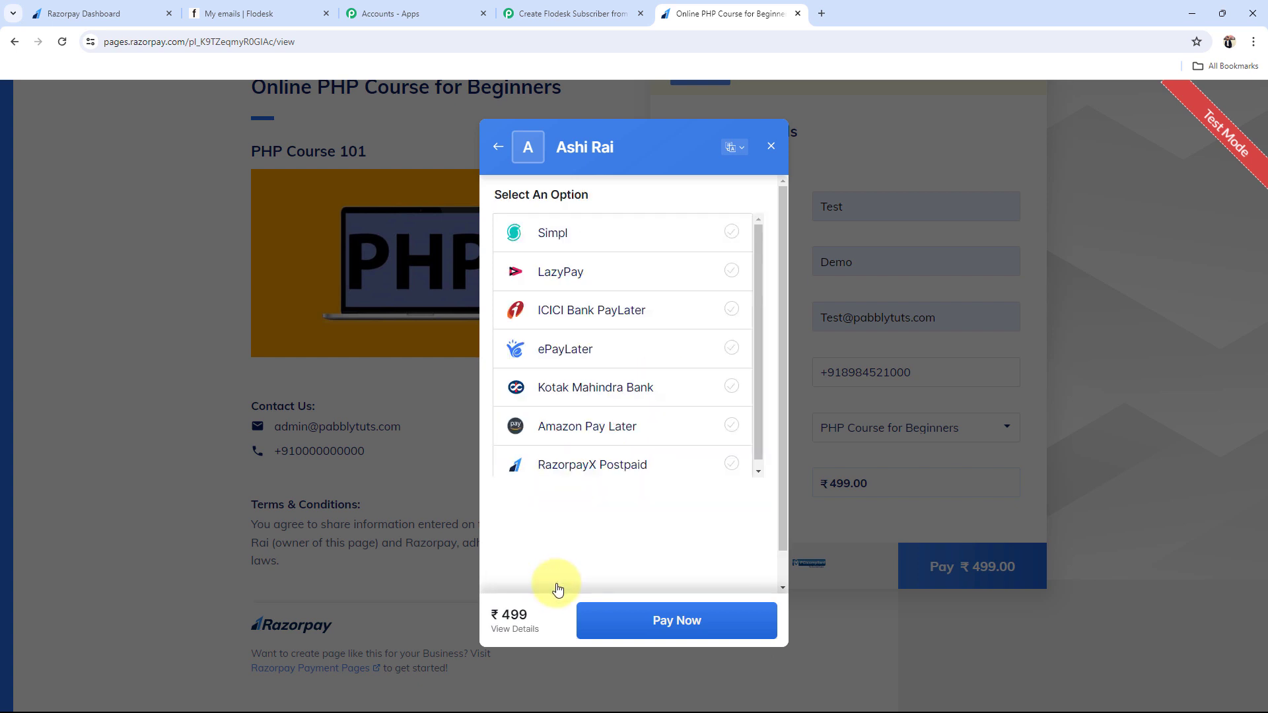
pyautogui.click(705, 244)
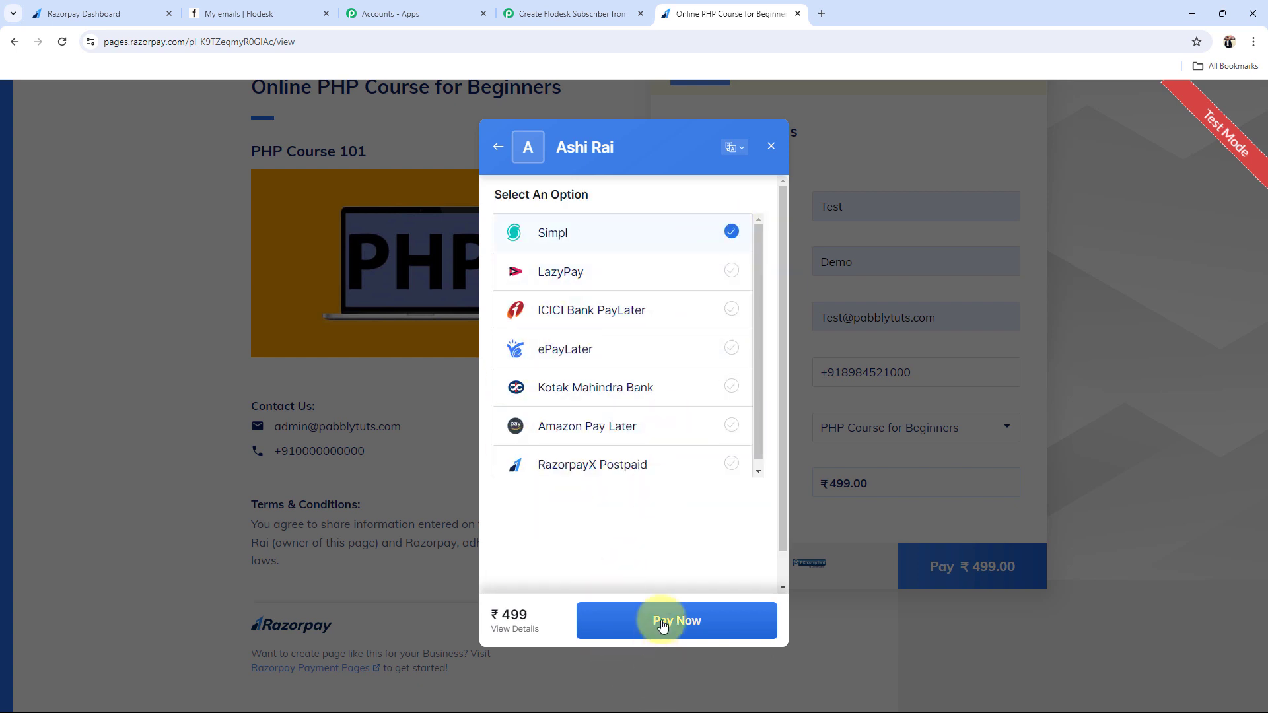
pyautogui.click(663, 624)
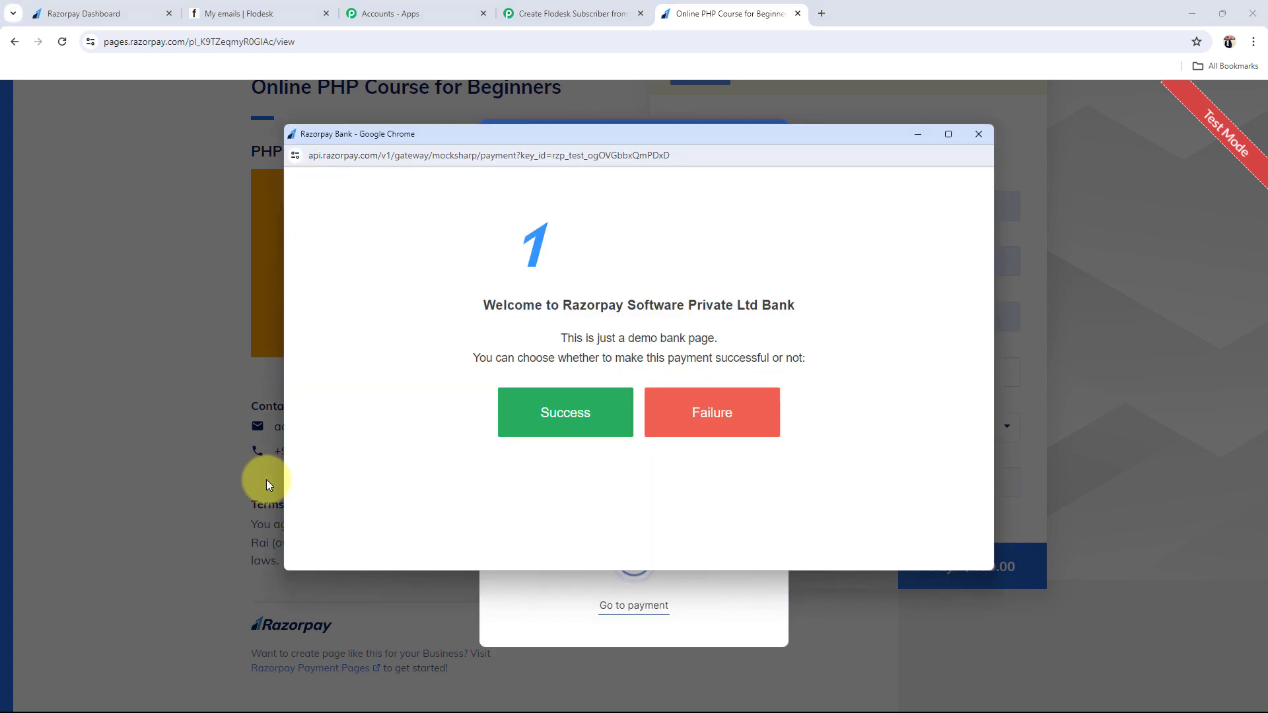
pyautogui.click(537, 415)
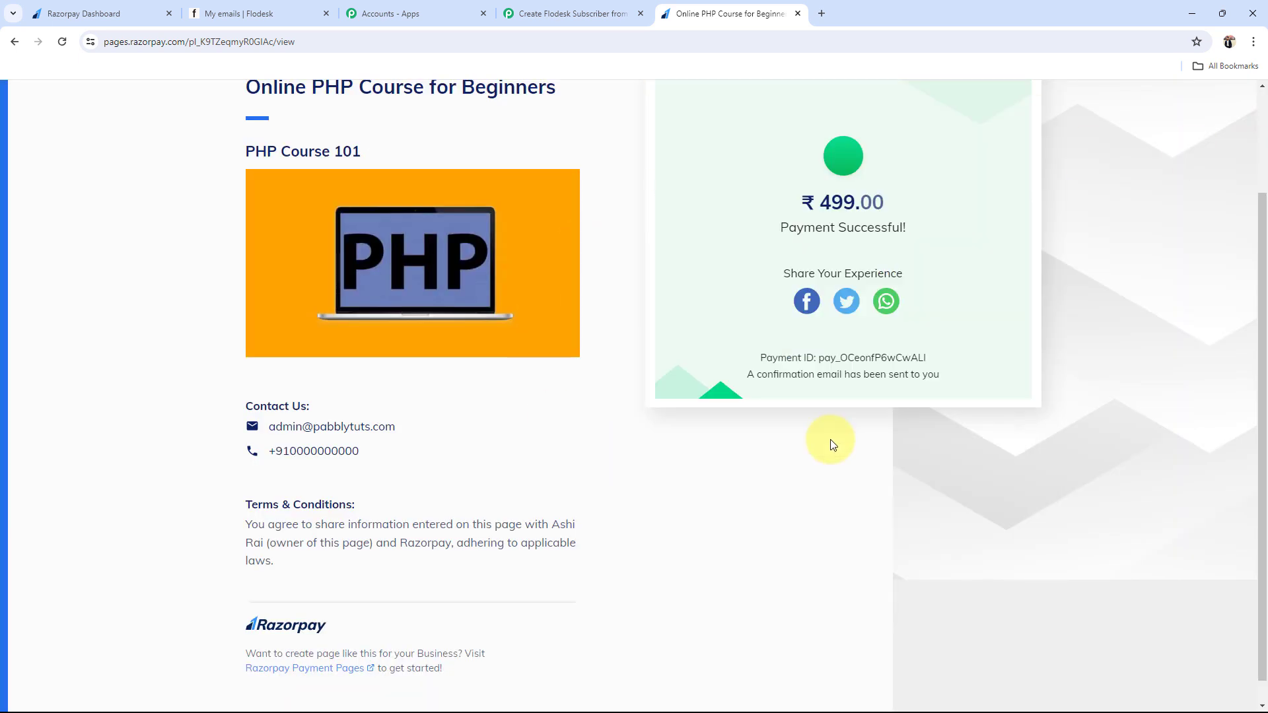
# Step: Return to the Flodesk subscriber workflow in Pabbly Connect
pyautogui.scroll(2, 830, 438)
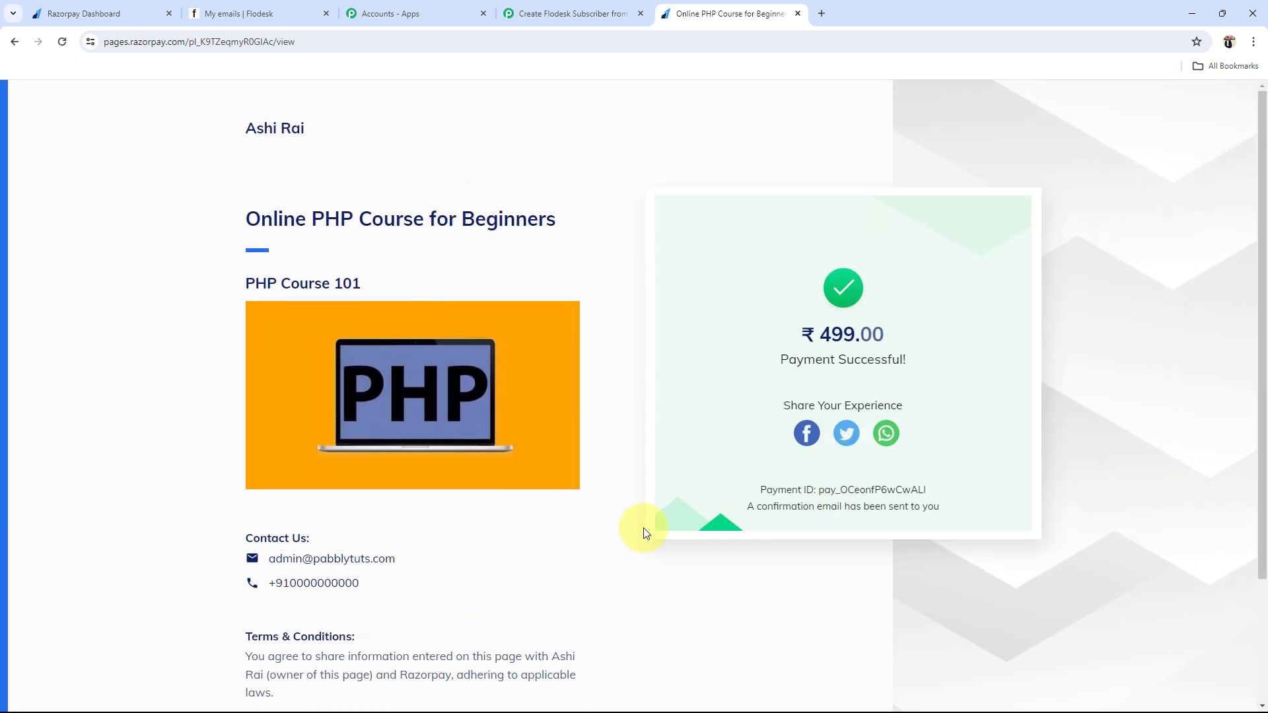
pyautogui.click(566, 38)
pyautogui.click(416, 204)
pyautogui.click(527, 8)
# Step: Review the captured Razorpay payload's Wallet, First Name, Last Name and Mobile Number values
pyautogui.moveTo(303, 312); pyautogui.dragTo(399, 310)
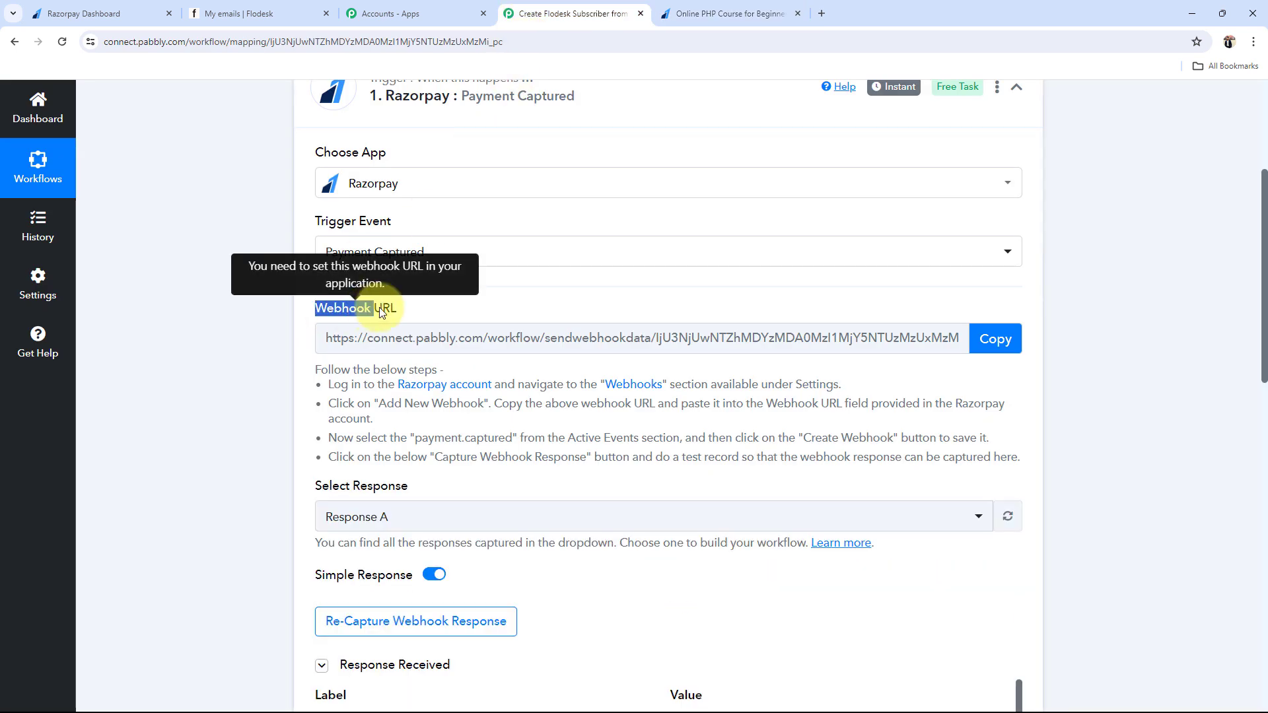
pyautogui.click(240, 320)
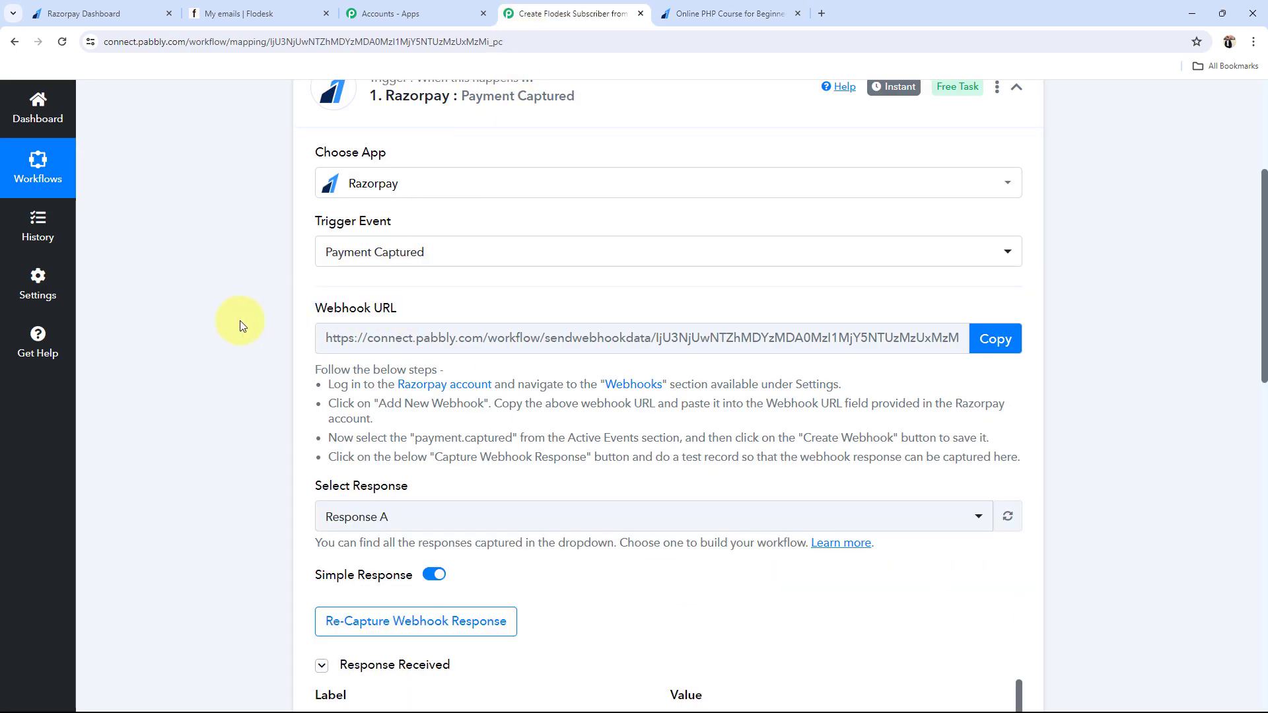
pyautogui.scroll(-7, 259, 471)
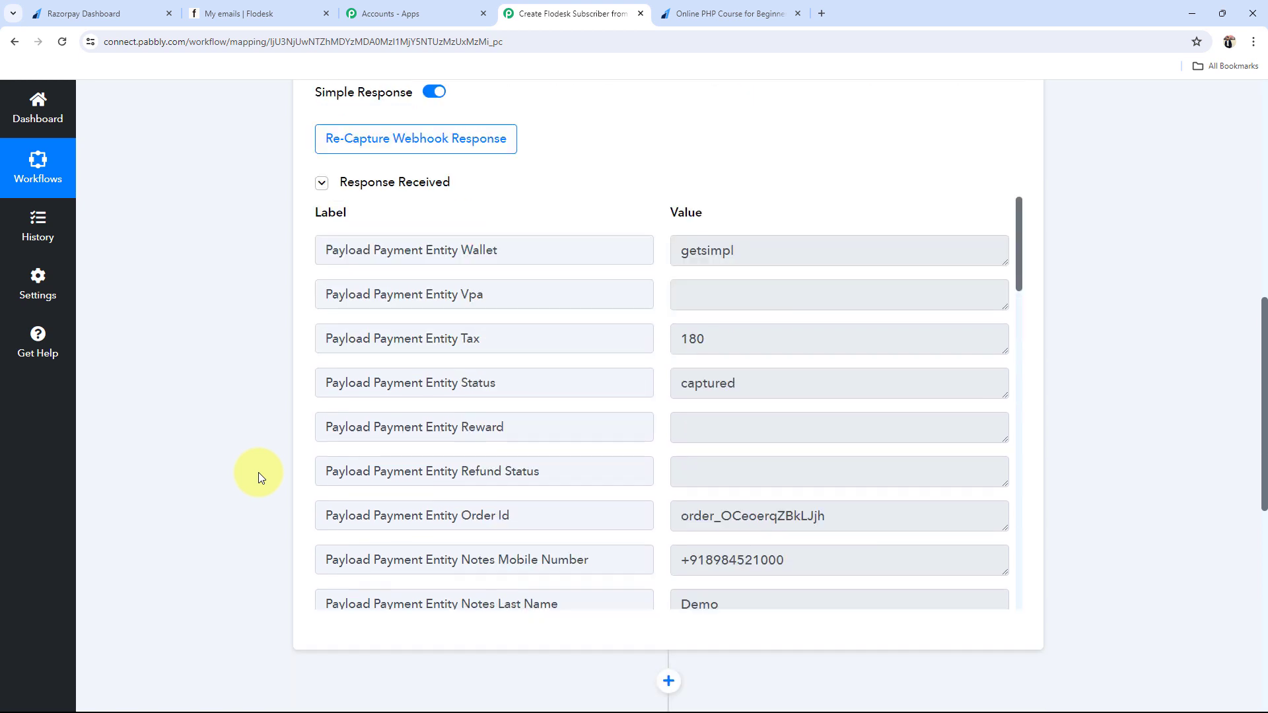
pyautogui.scroll(-1, 259, 473)
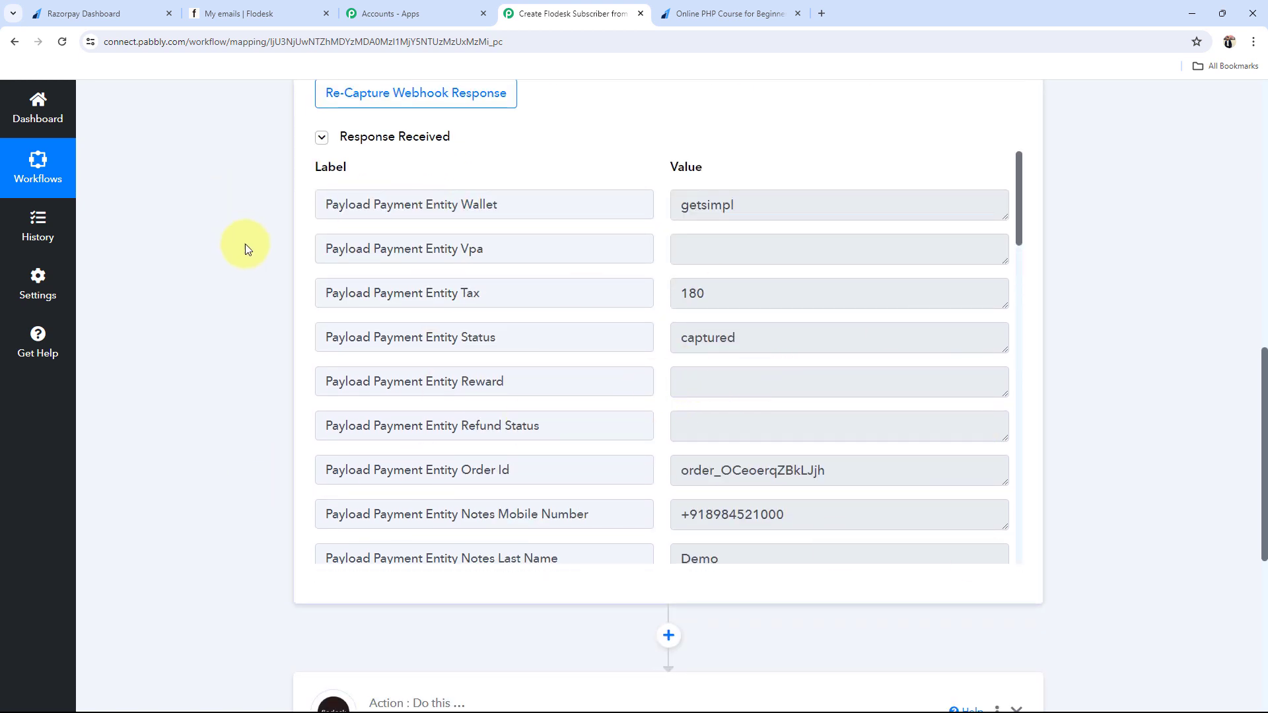
pyautogui.moveTo(732, 204); pyautogui.dragTo(680, 209)
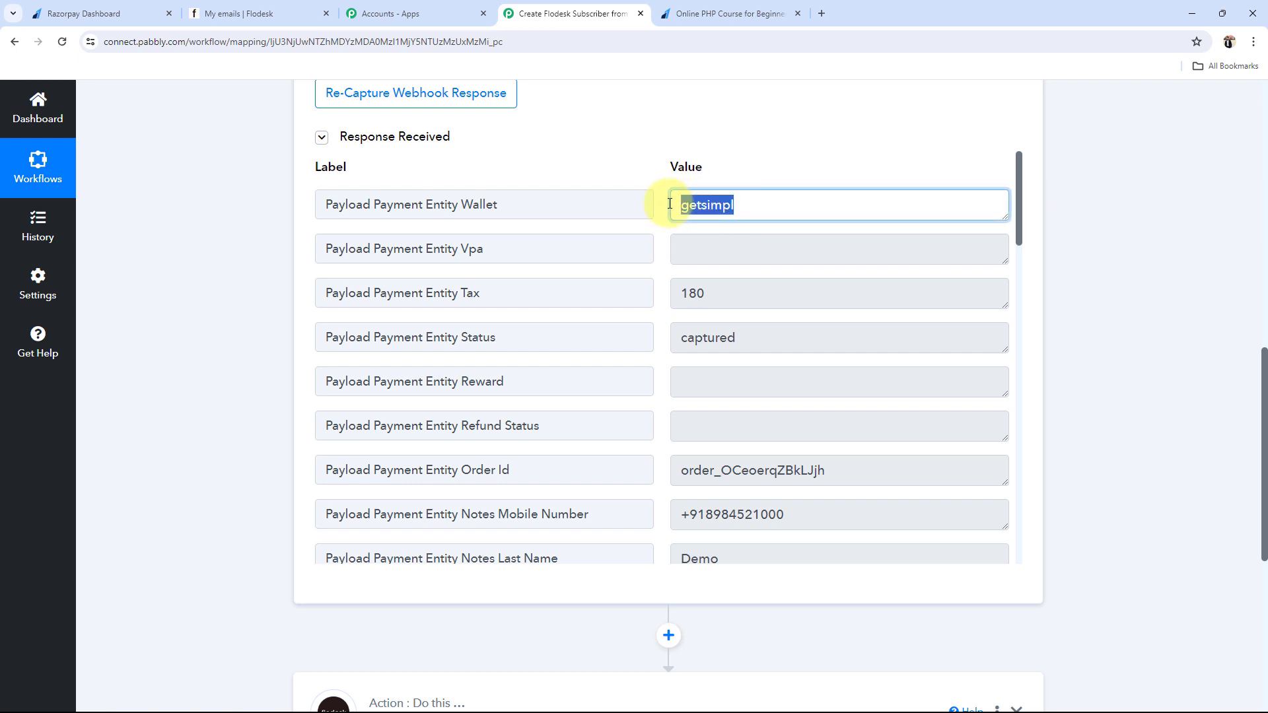
pyautogui.scroll(-3, 815, 337)
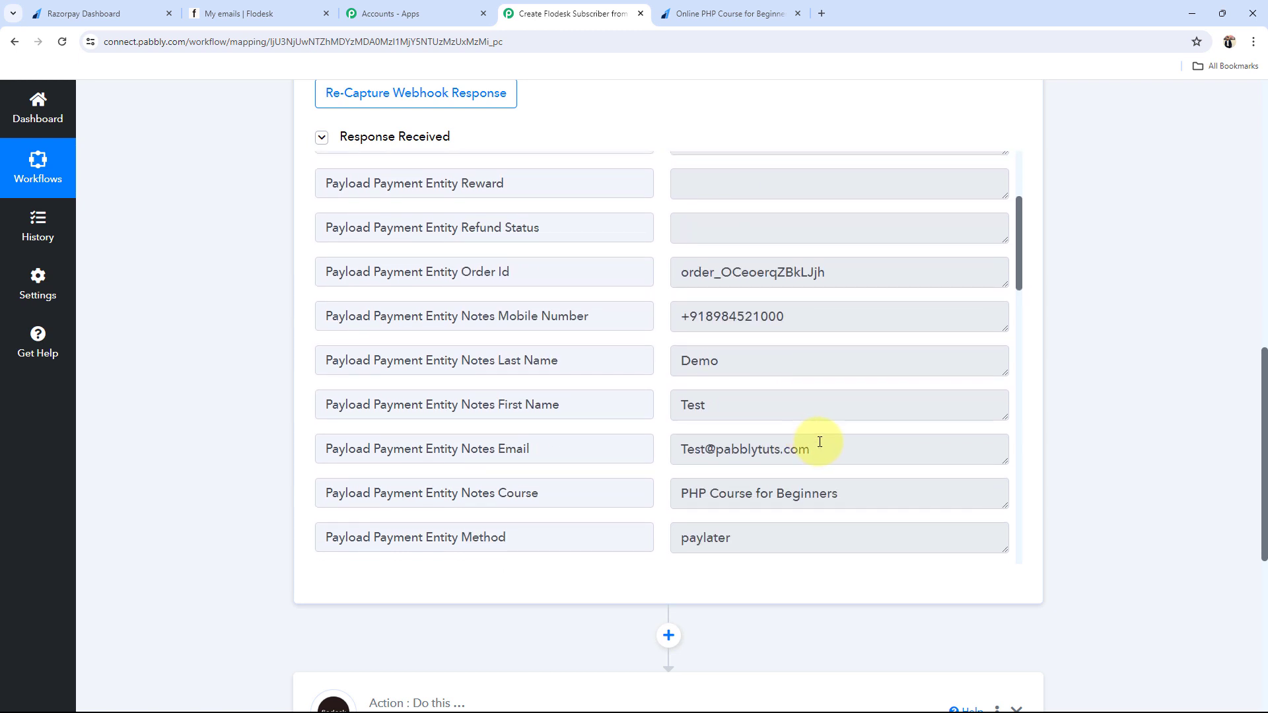
pyautogui.moveTo(716, 405); pyautogui.dragTo(674, 403)
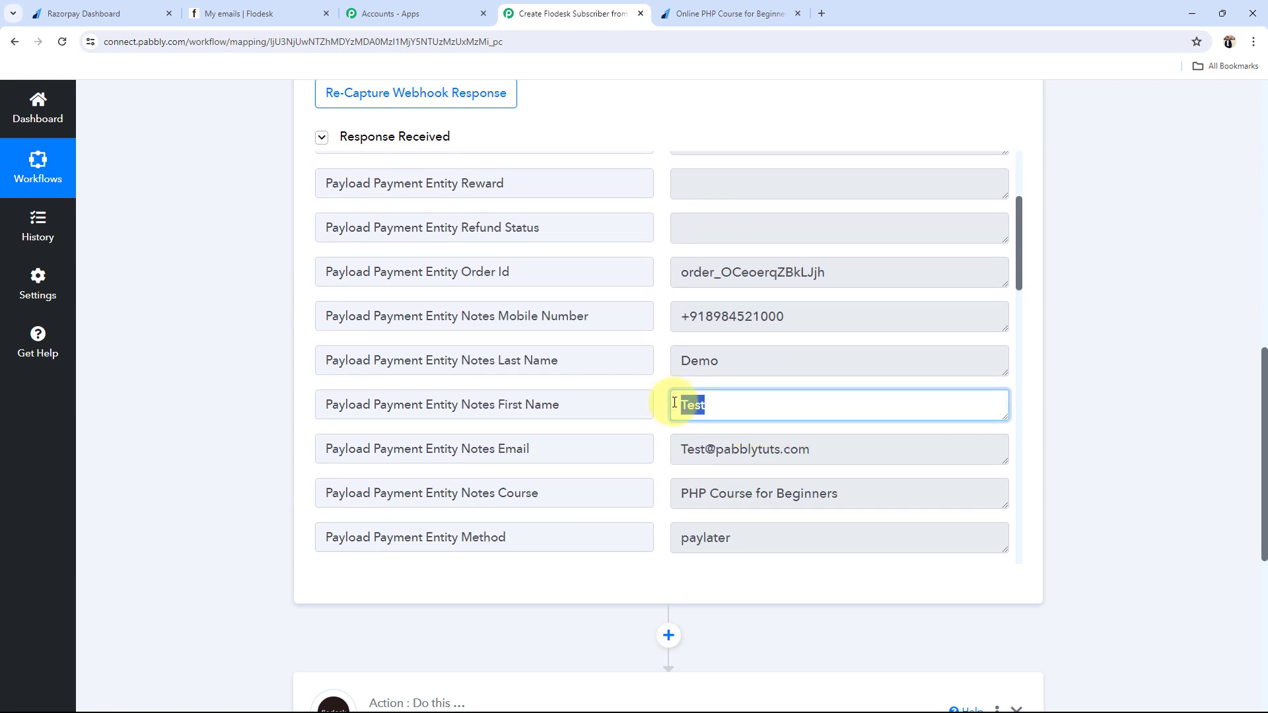
pyautogui.moveTo(783, 371); pyautogui.dragTo(637, 353)
pyautogui.moveTo(843, 323); pyautogui.dragTo(535, 321)
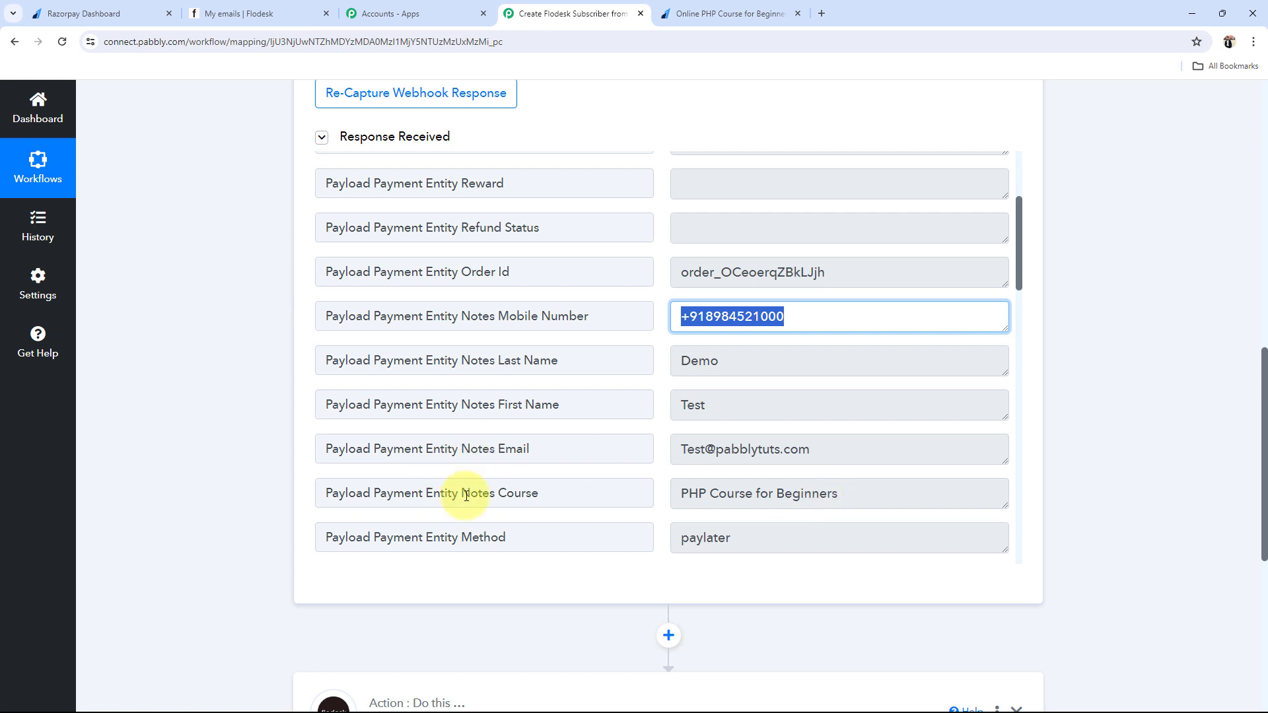
pyautogui.moveTo(850, 448); pyautogui.dragTo(657, 446)
pyautogui.scroll(-4, 732, 423)
pyautogui.scroll(-13, 732, 423)
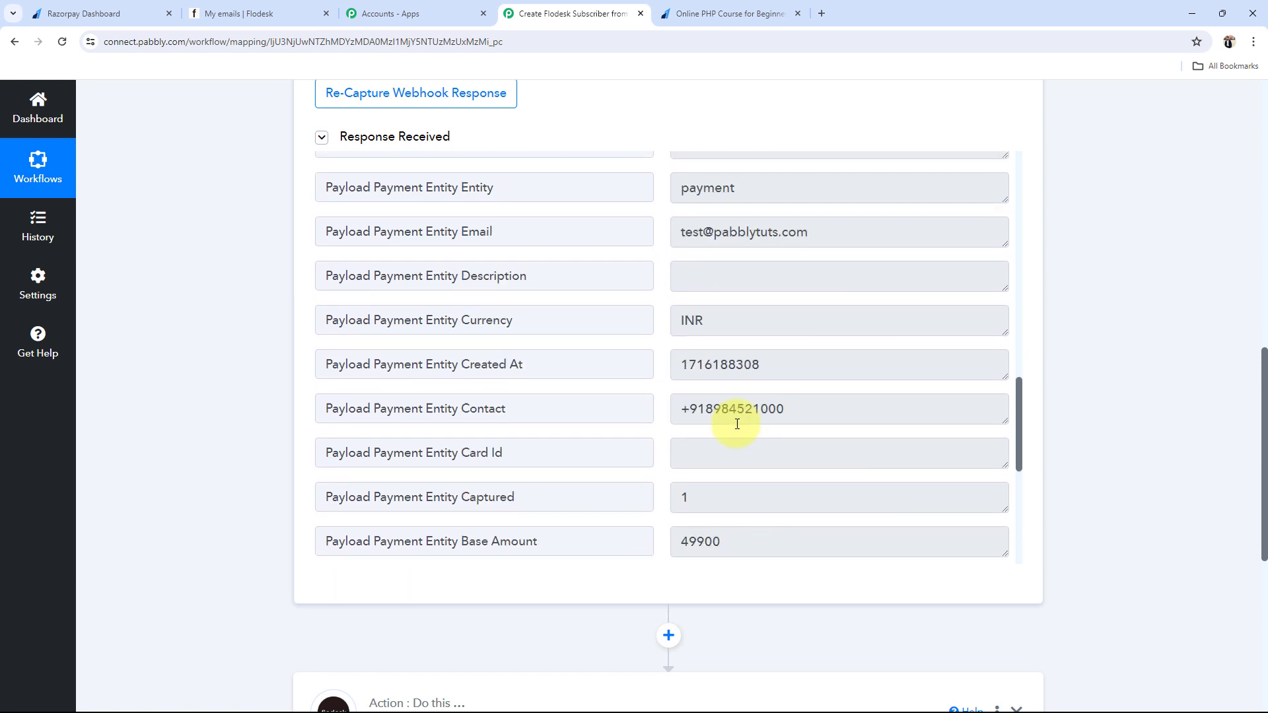
pyautogui.scroll(5, 737, 424)
pyautogui.scroll(12, 737, 423)
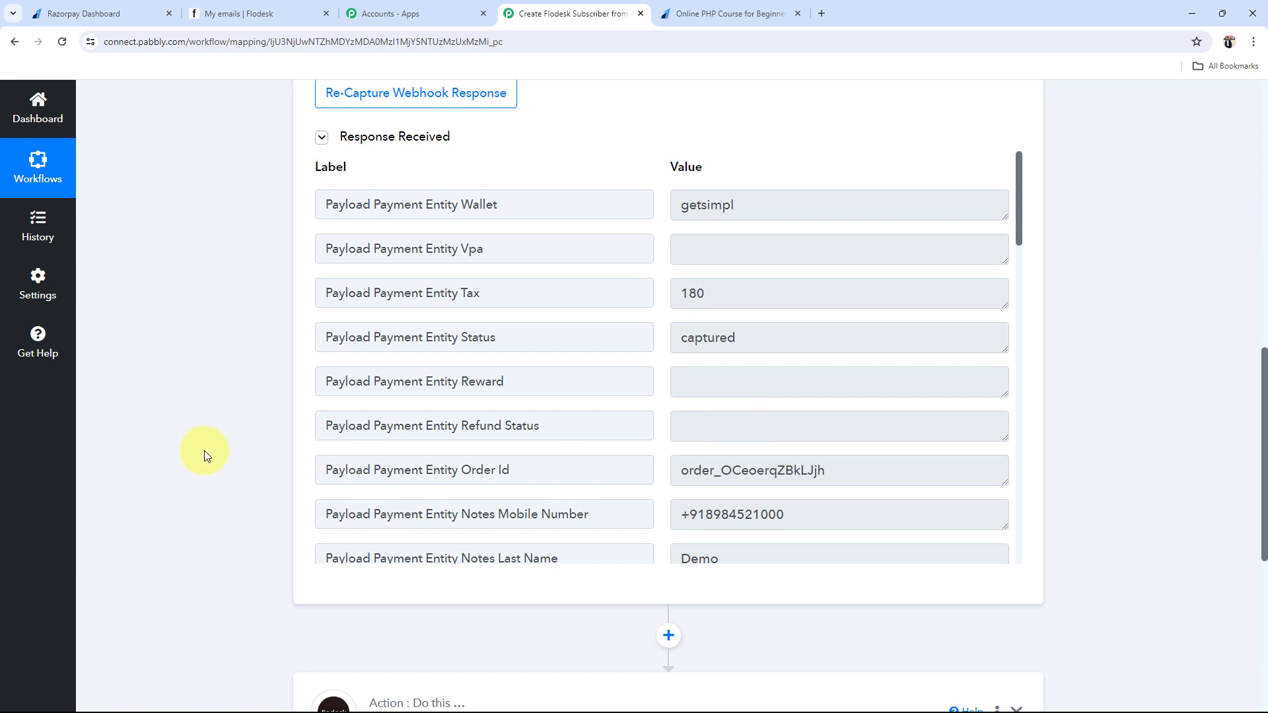
pyautogui.scroll(13, 197, 458)
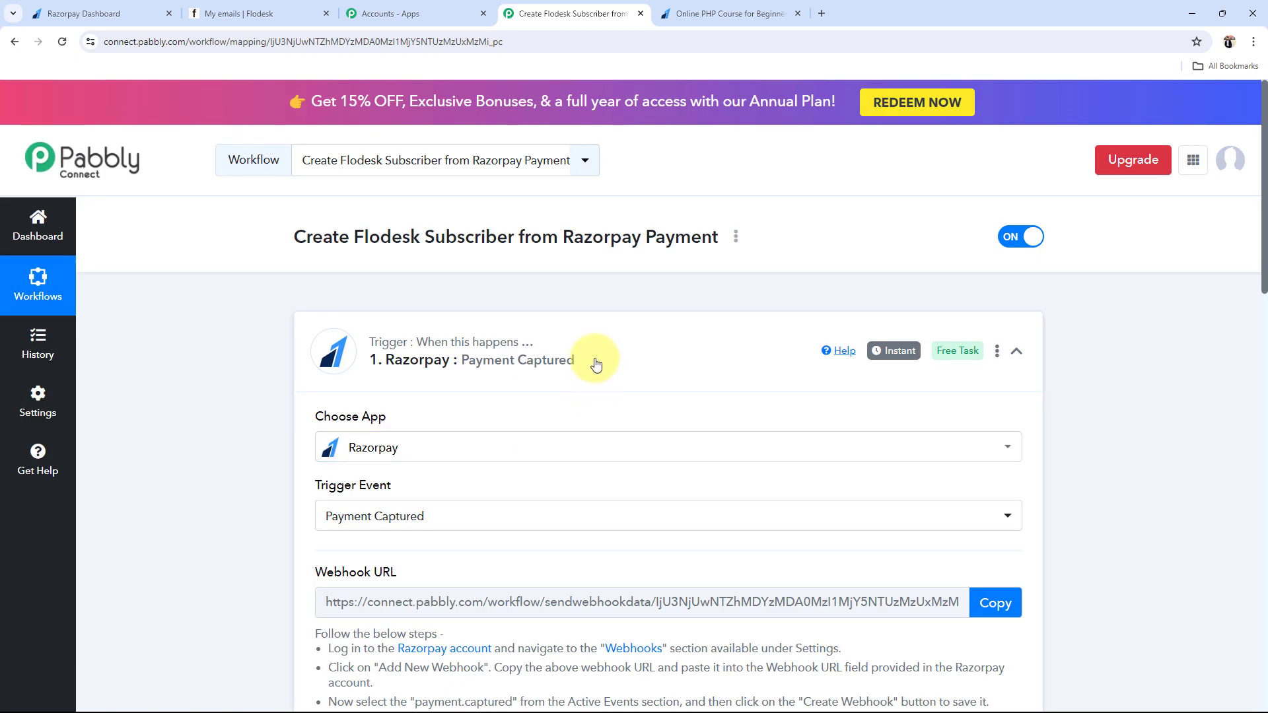
# Step: Add a new Flodesk connection to the subscriber action by signing in and allowing Pabbly access
pyautogui.click(446, 339)
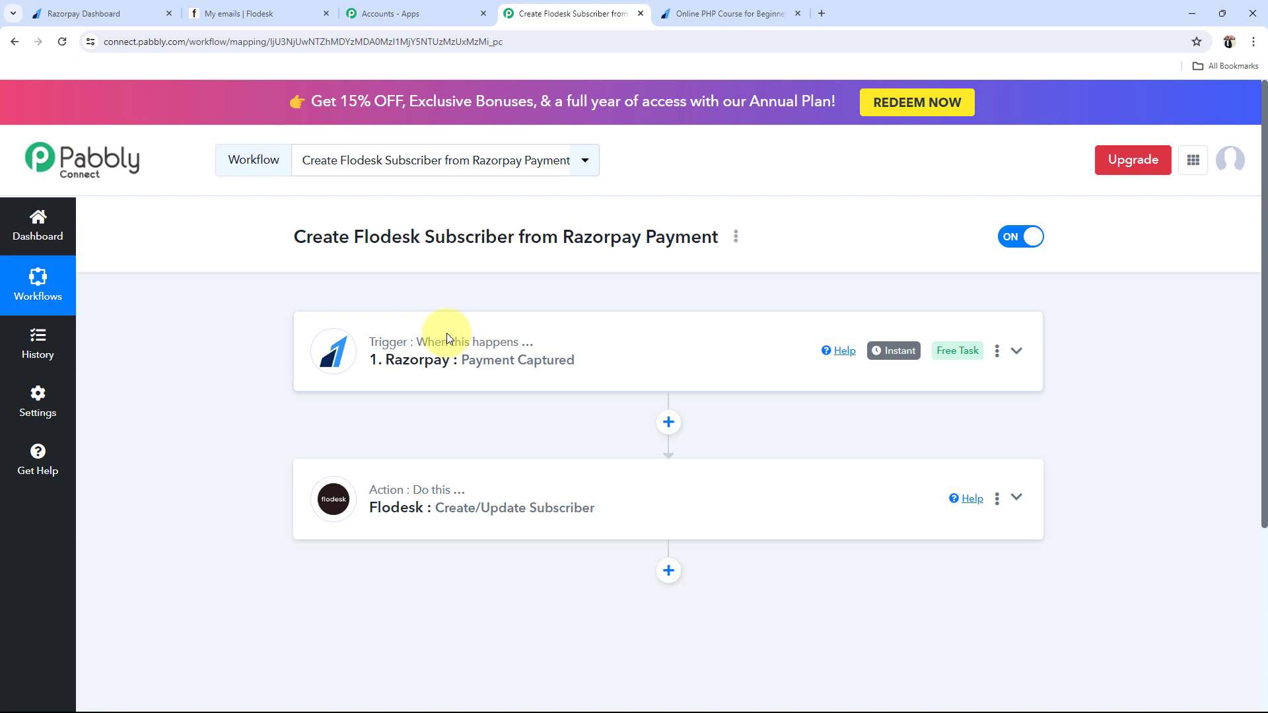
pyautogui.click(392, 521)
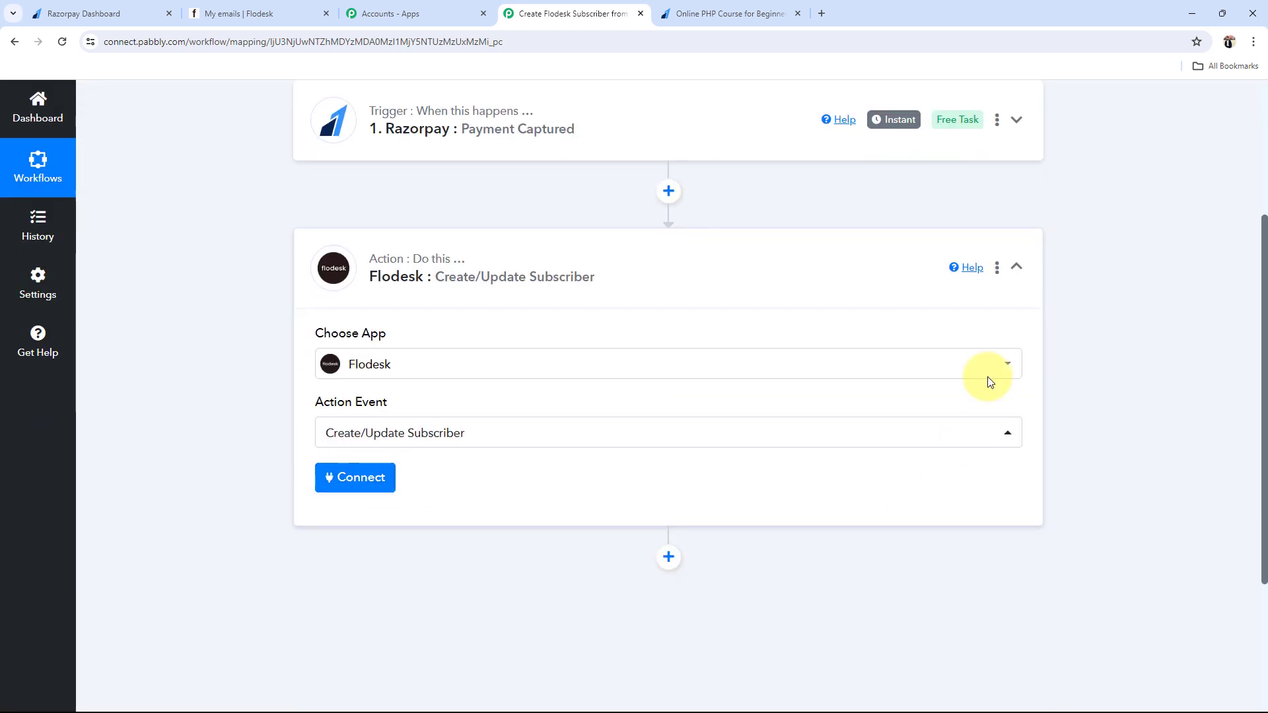
pyautogui.click(357, 481)
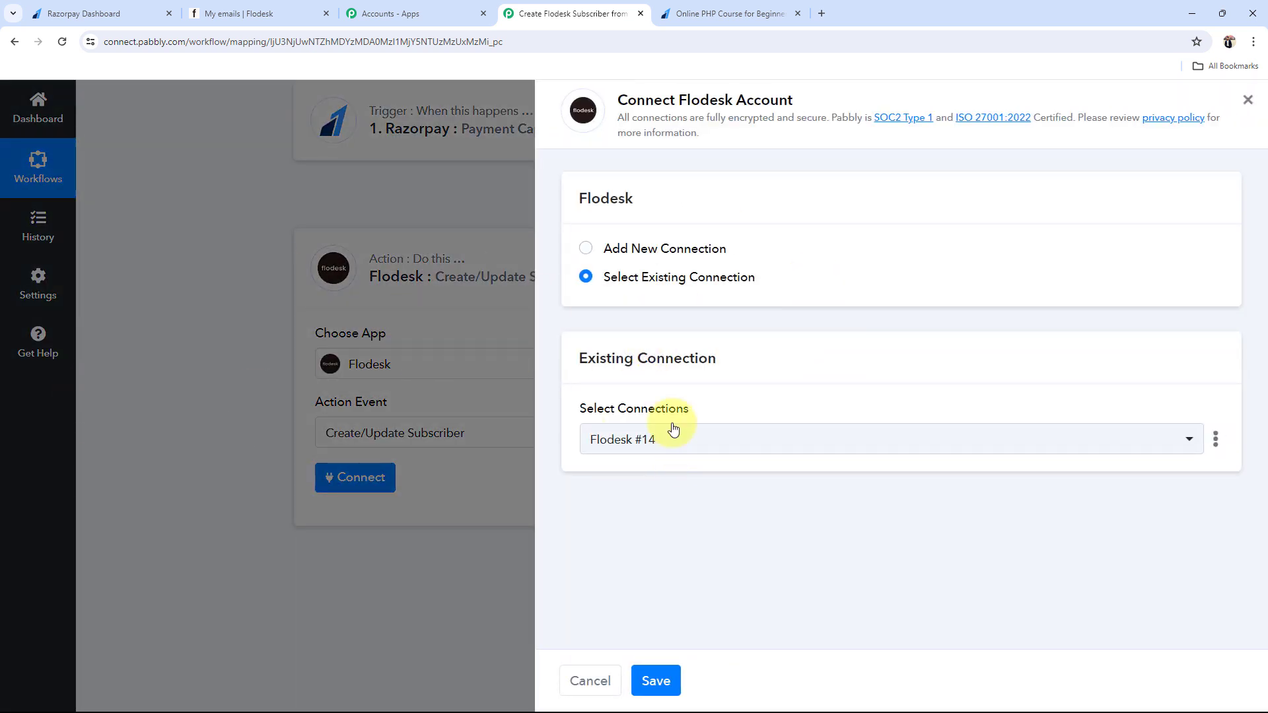
pyautogui.click(606, 249)
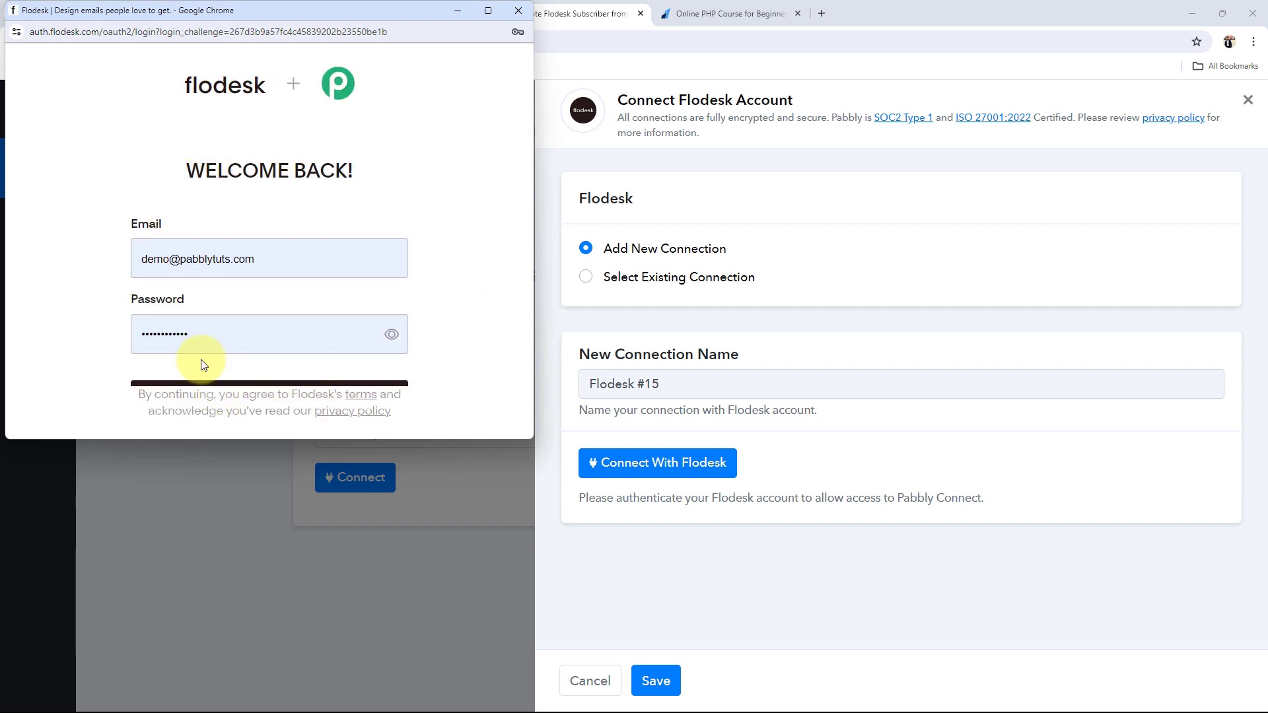
pyautogui.click(233, 382)
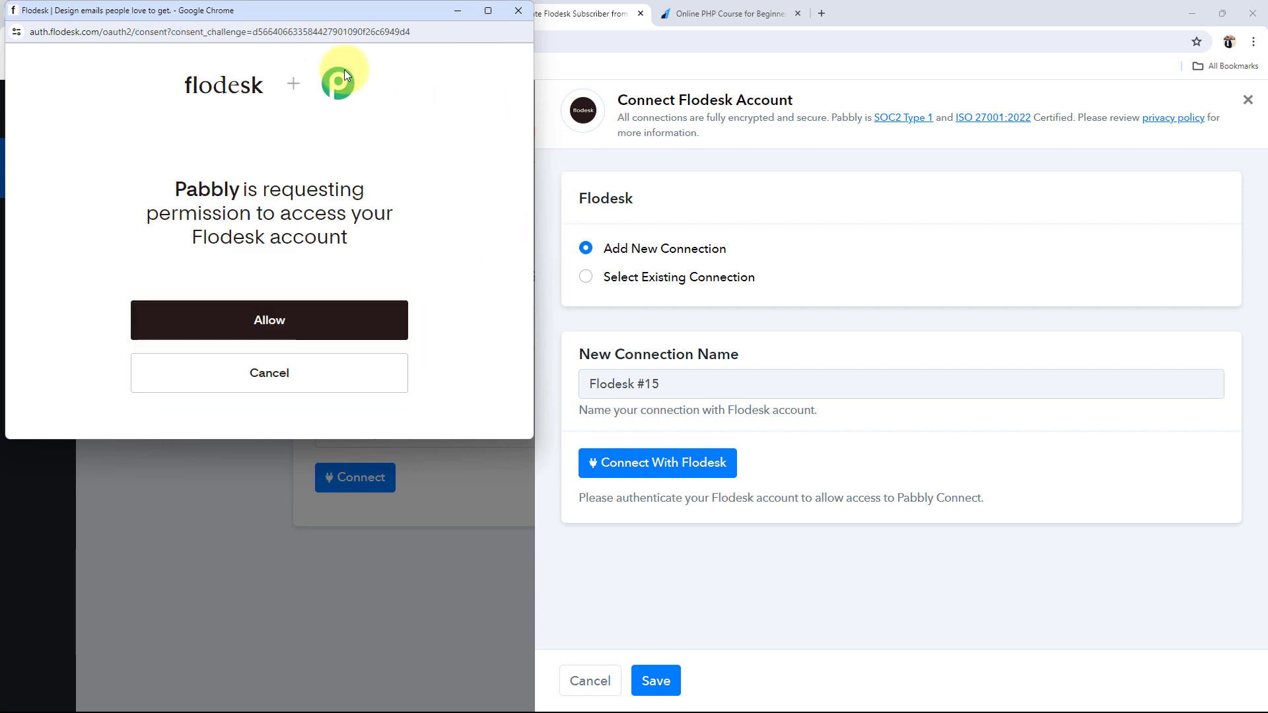
pyautogui.click(286, 330)
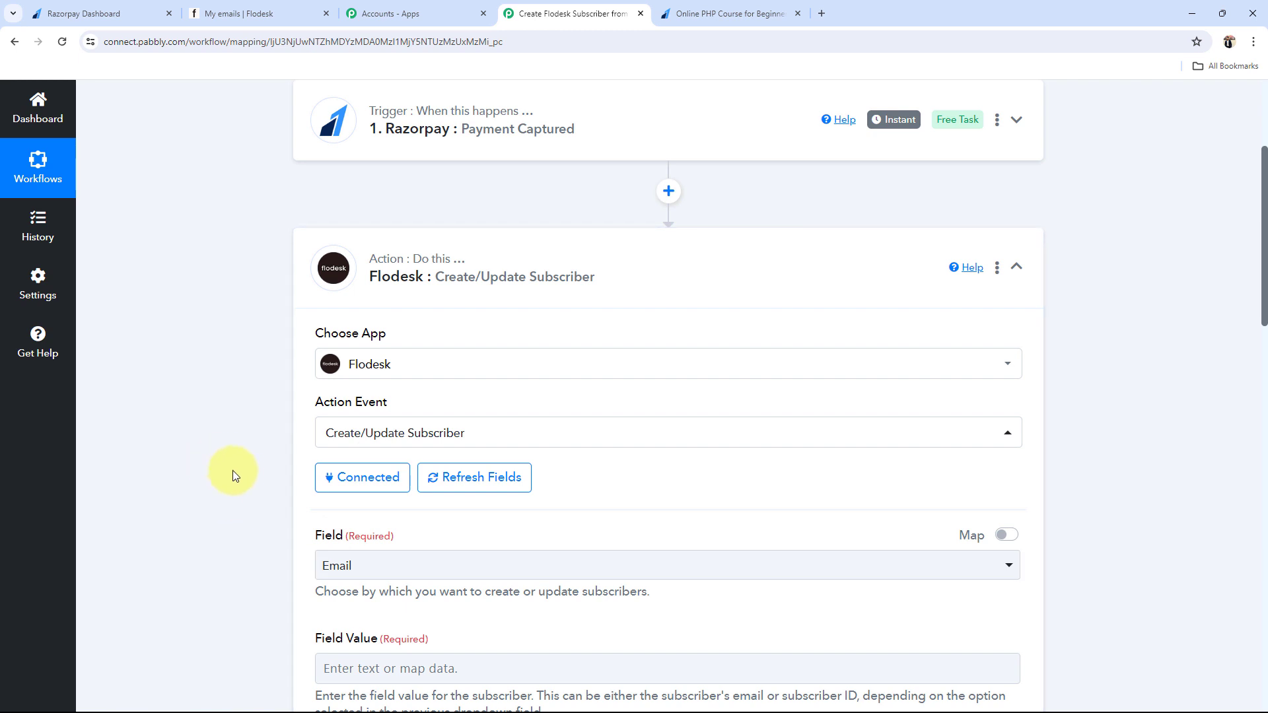
pyautogui.scroll(-4, 244, 472)
# Step: Leave Email as the Flodesk lookup Field and open the data list for Field Value
pyautogui.click(336, 302)
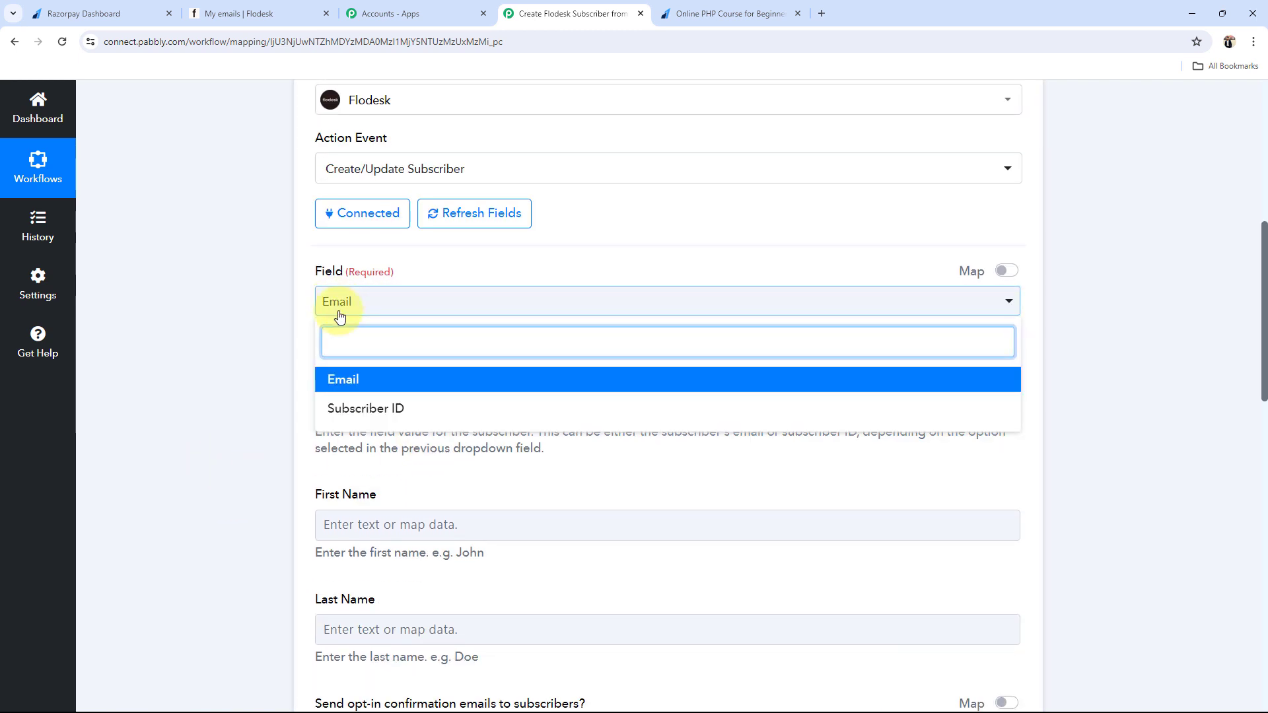
pyautogui.click(343, 388)
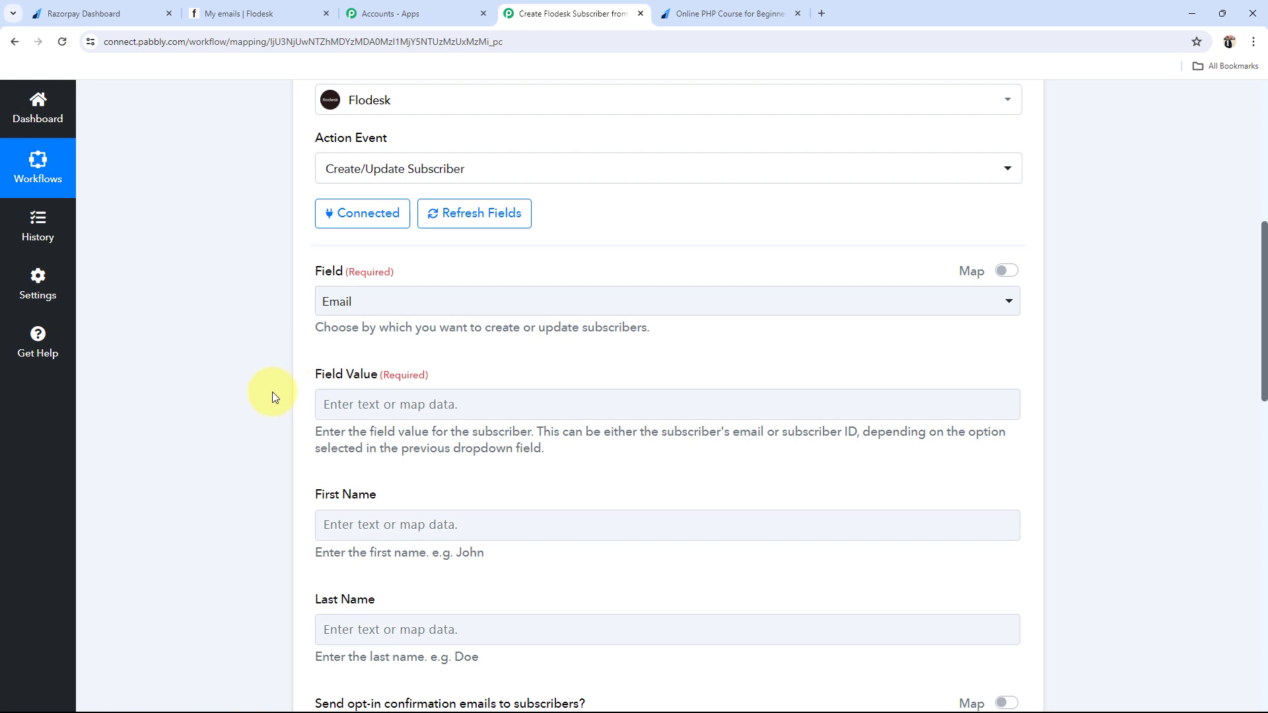
pyautogui.scroll(-1, 272, 396)
pyautogui.moveTo(315, 306); pyautogui.dragTo(406, 307)
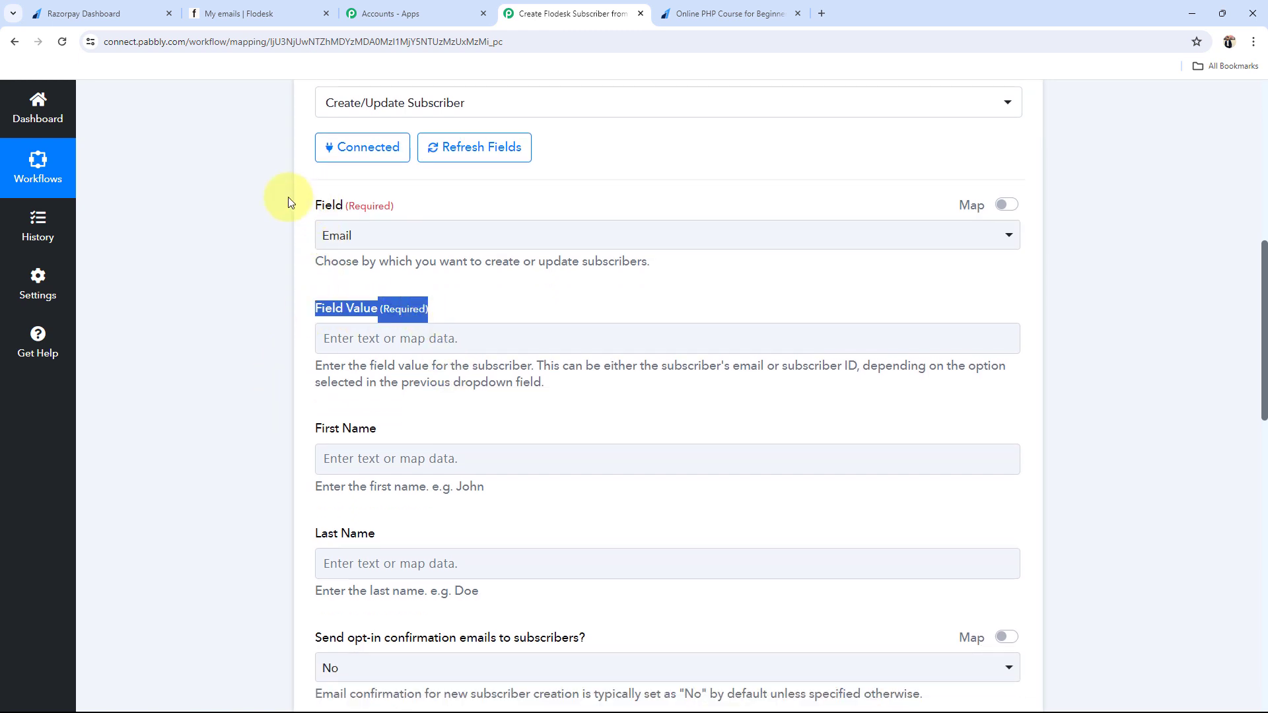
pyautogui.click(158, 253)
pyautogui.click(367, 335)
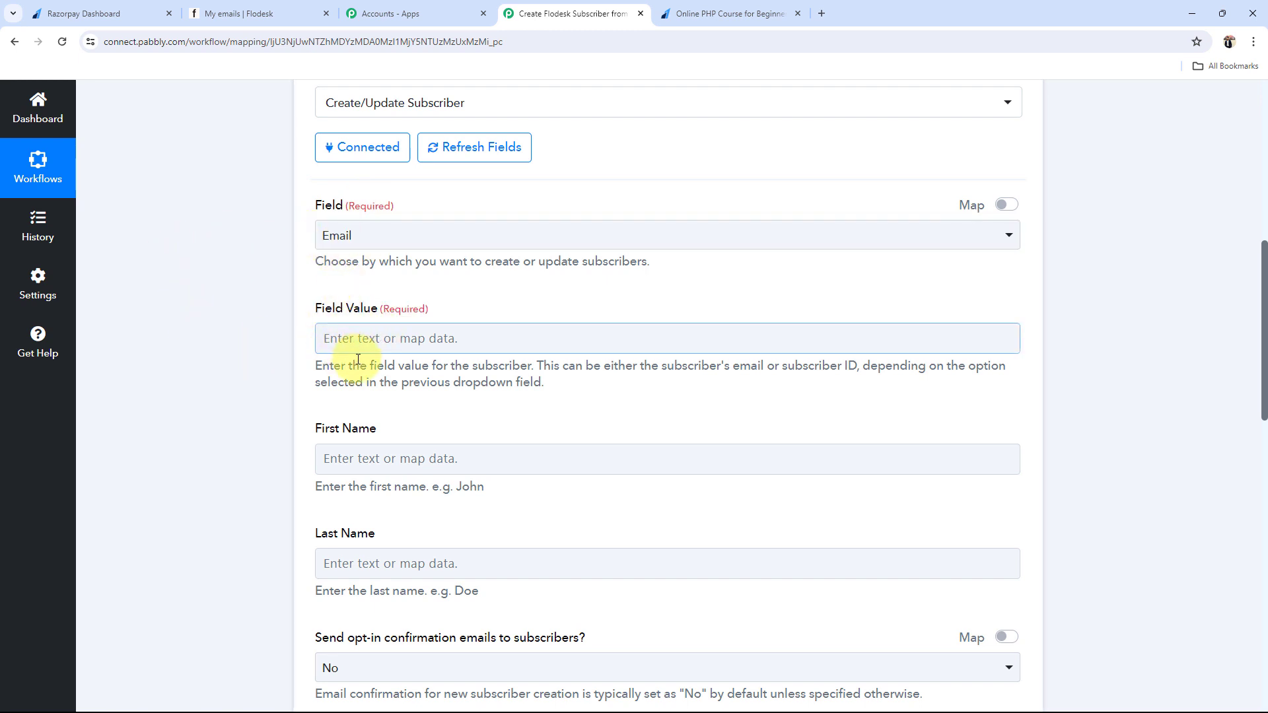
pyautogui.click(333, 235)
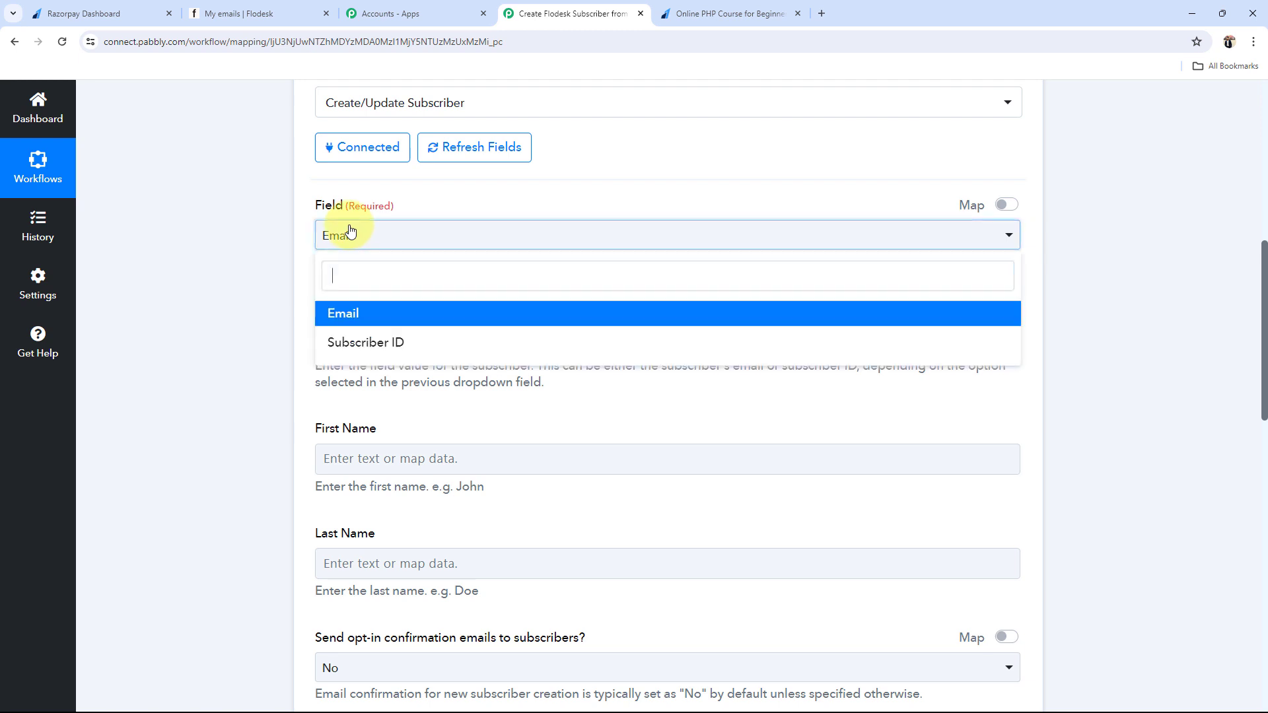
pyautogui.click(280, 324)
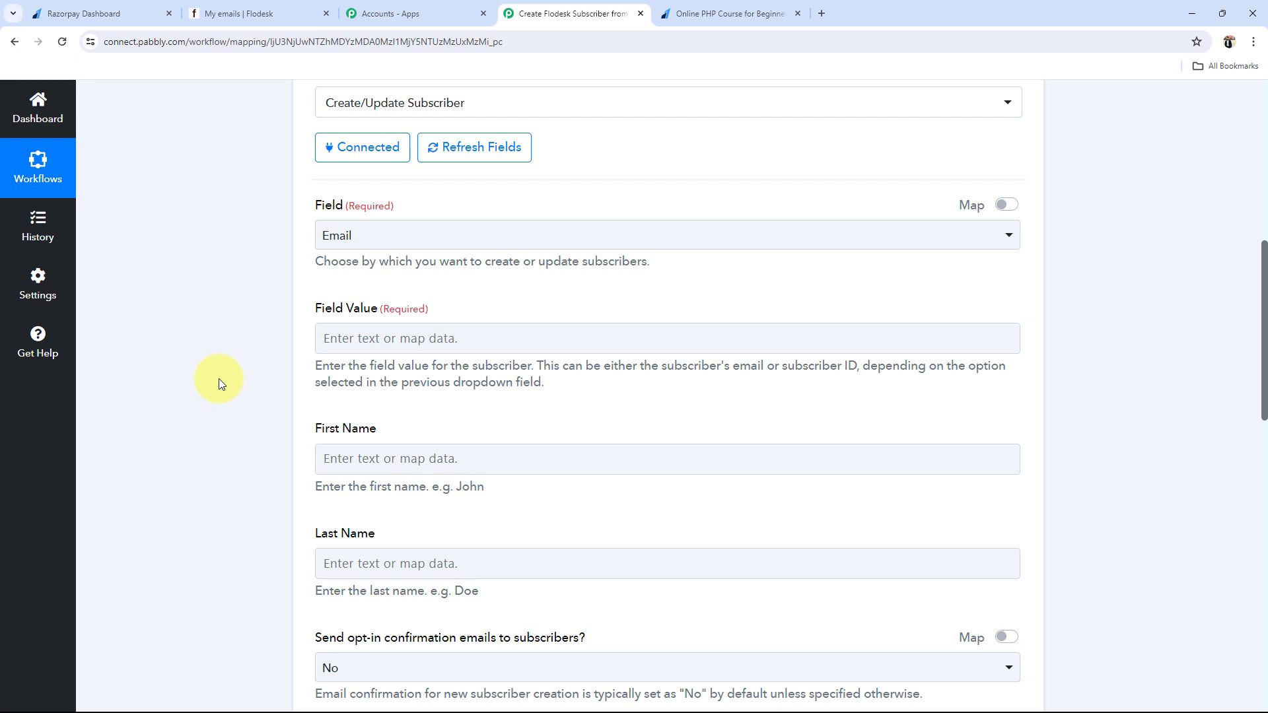
pyautogui.click(340, 339)
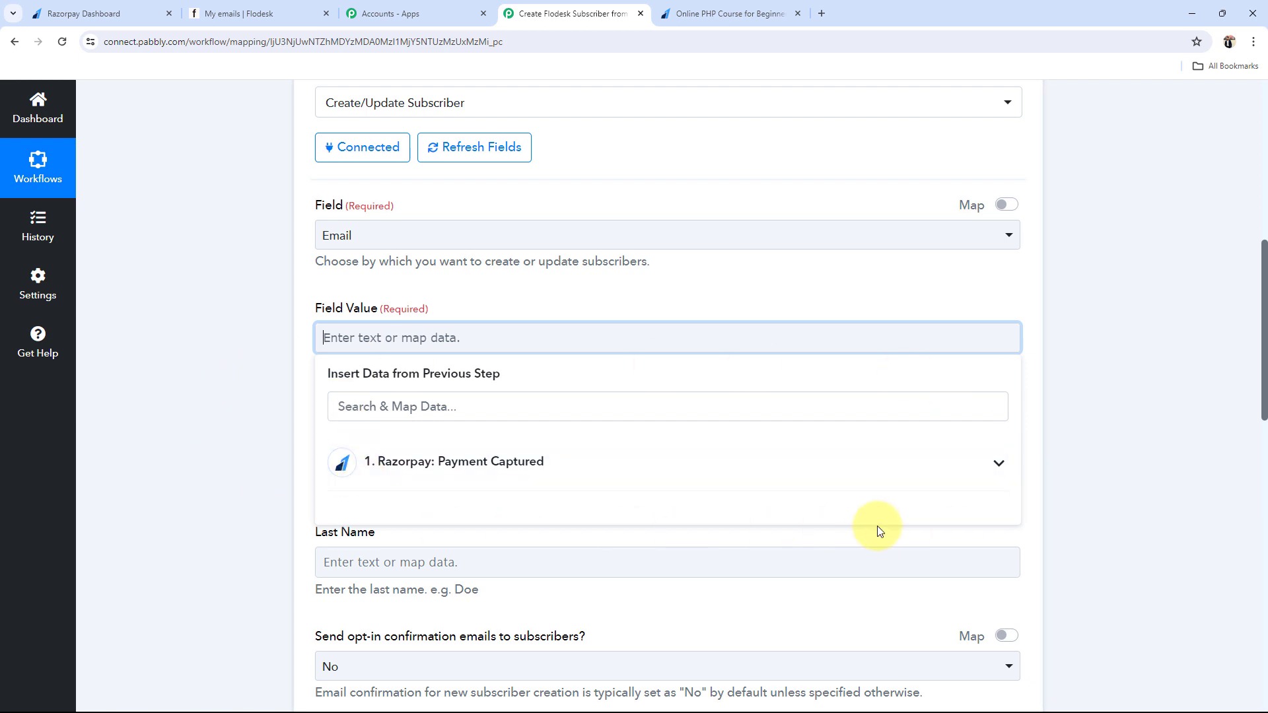
# Step: Map the Razorpay payment's Notes Email into Field Value
pyautogui.click(994, 460)
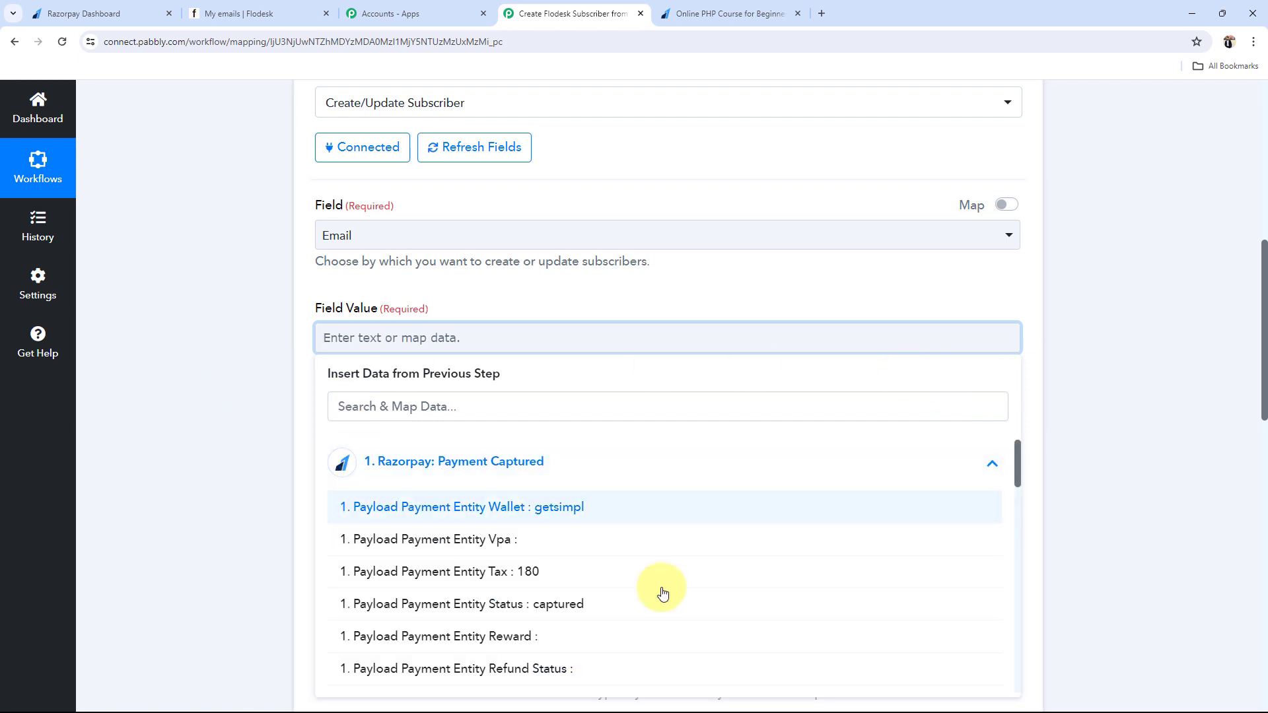
pyautogui.scroll(-4, 543, 554)
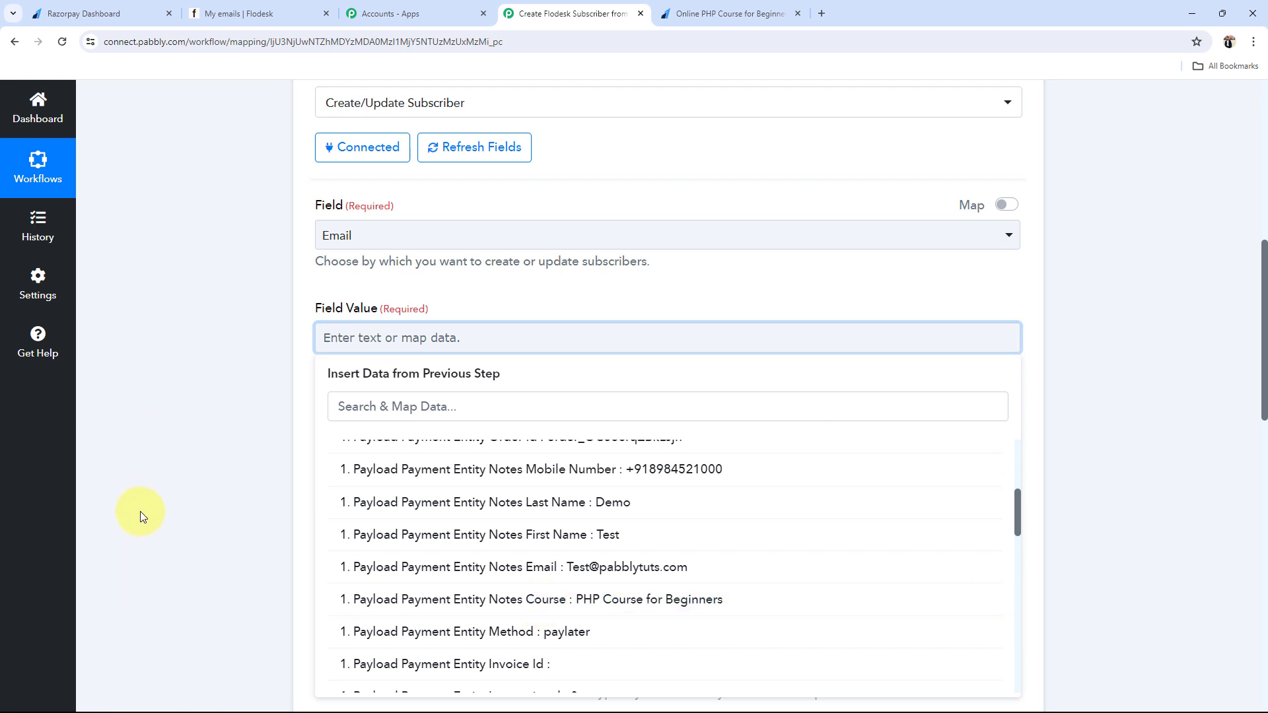
pyautogui.click(606, 567)
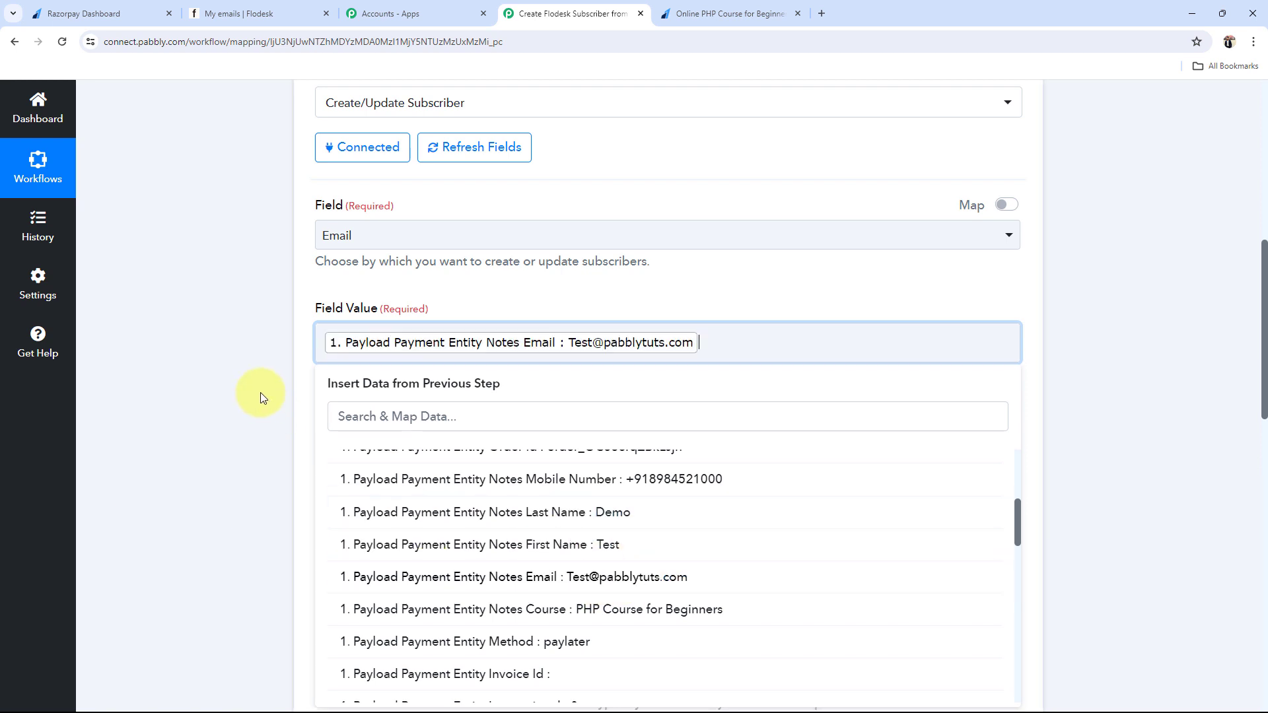
pyautogui.click(257, 391)
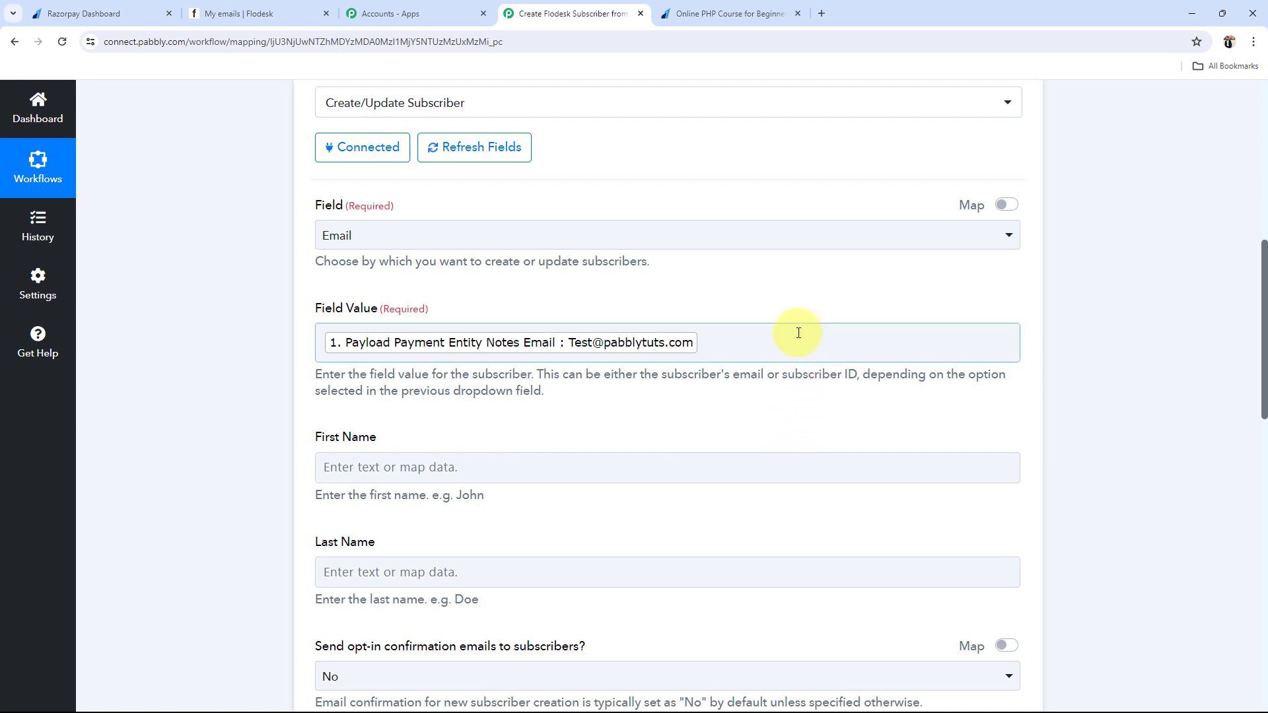
pyautogui.scroll(-5, 168, 486)
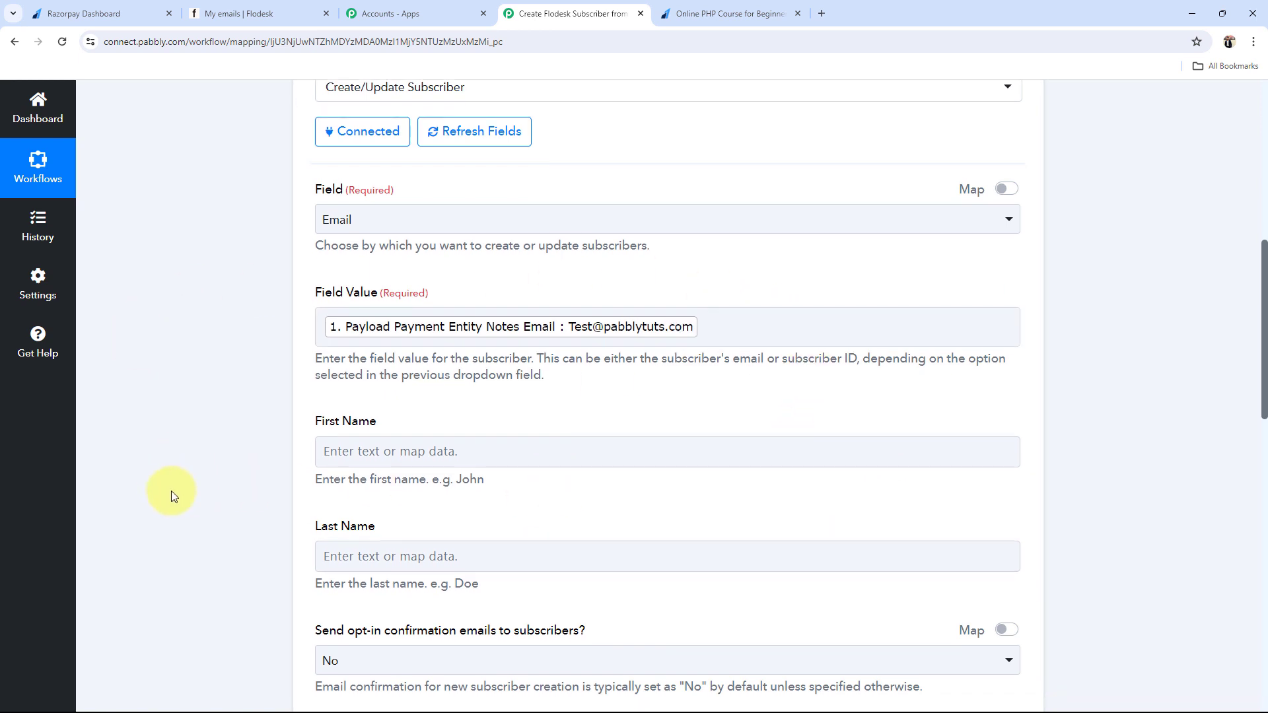
# Step: Map Notes First Name into First Name and Notes Last Name into Last Name
pyautogui.click(350, 139)
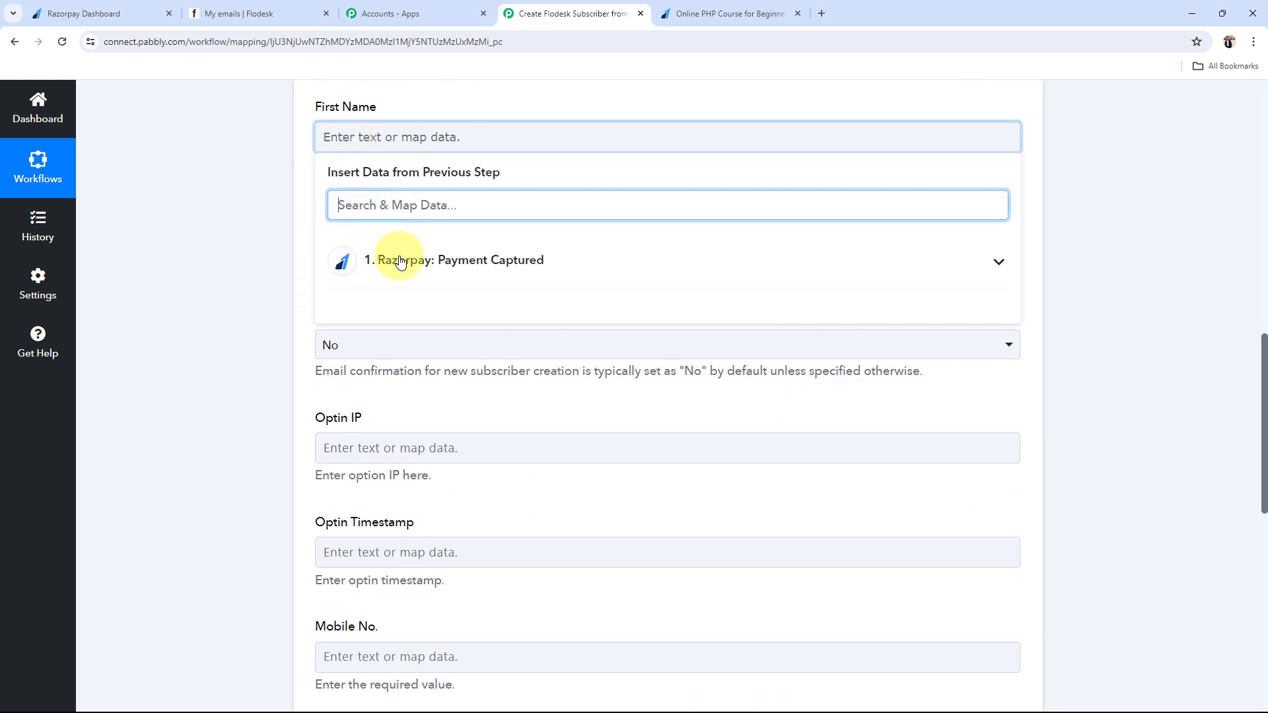
pyautogui.click(455, 260)
pyautogui.click(538, 598)
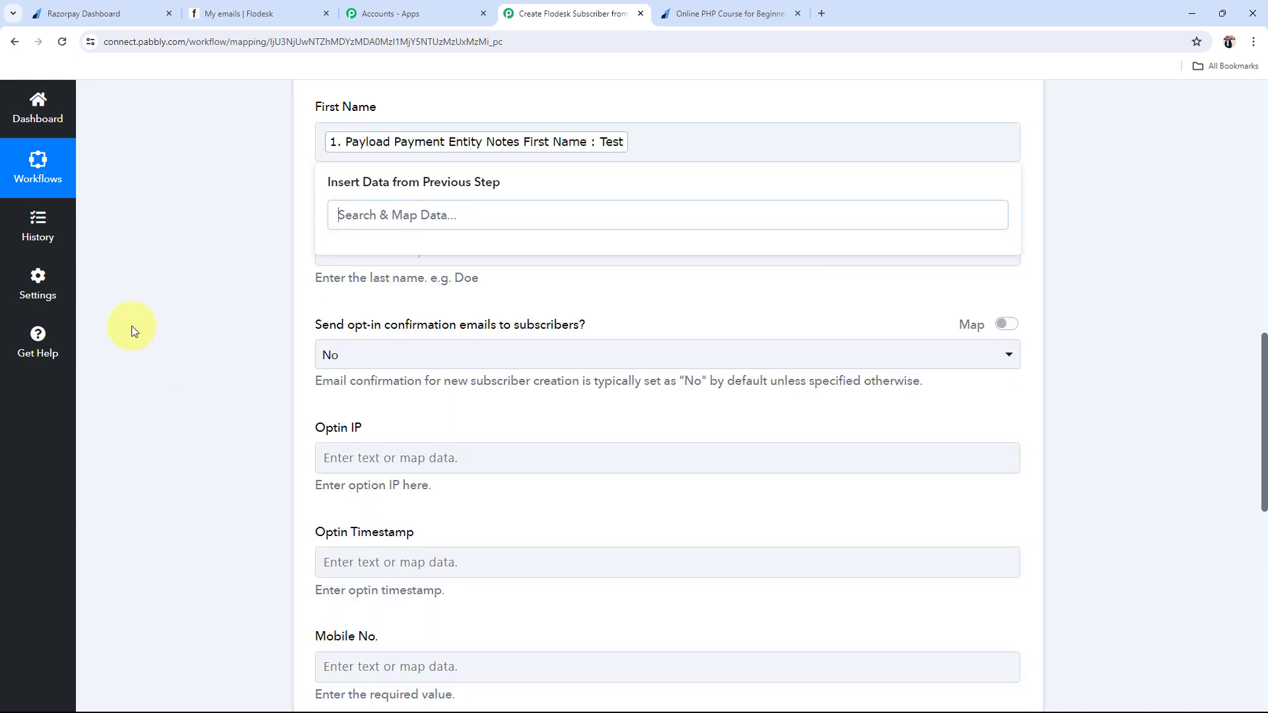
pyautogui.click(368, 248)
pyautogui.click(394, 377)
pyautogui.scroll(-3, 527, 592)
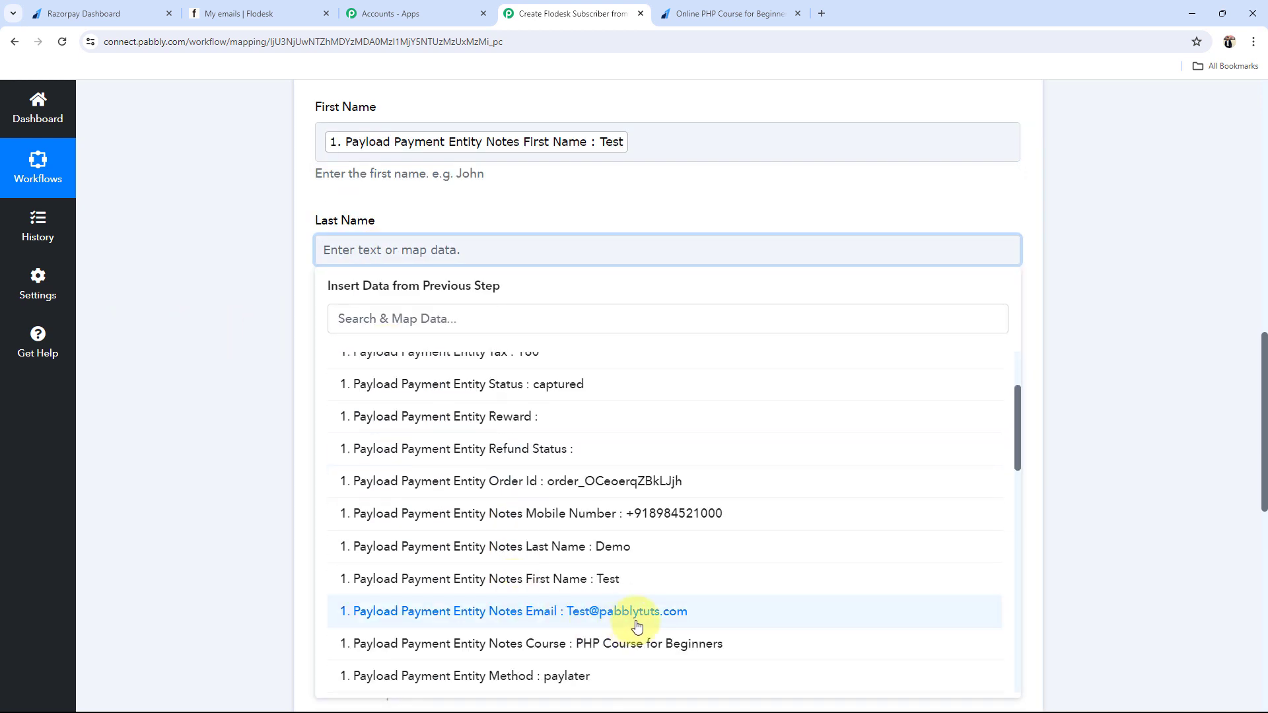
pyautogui.click(594, 556)
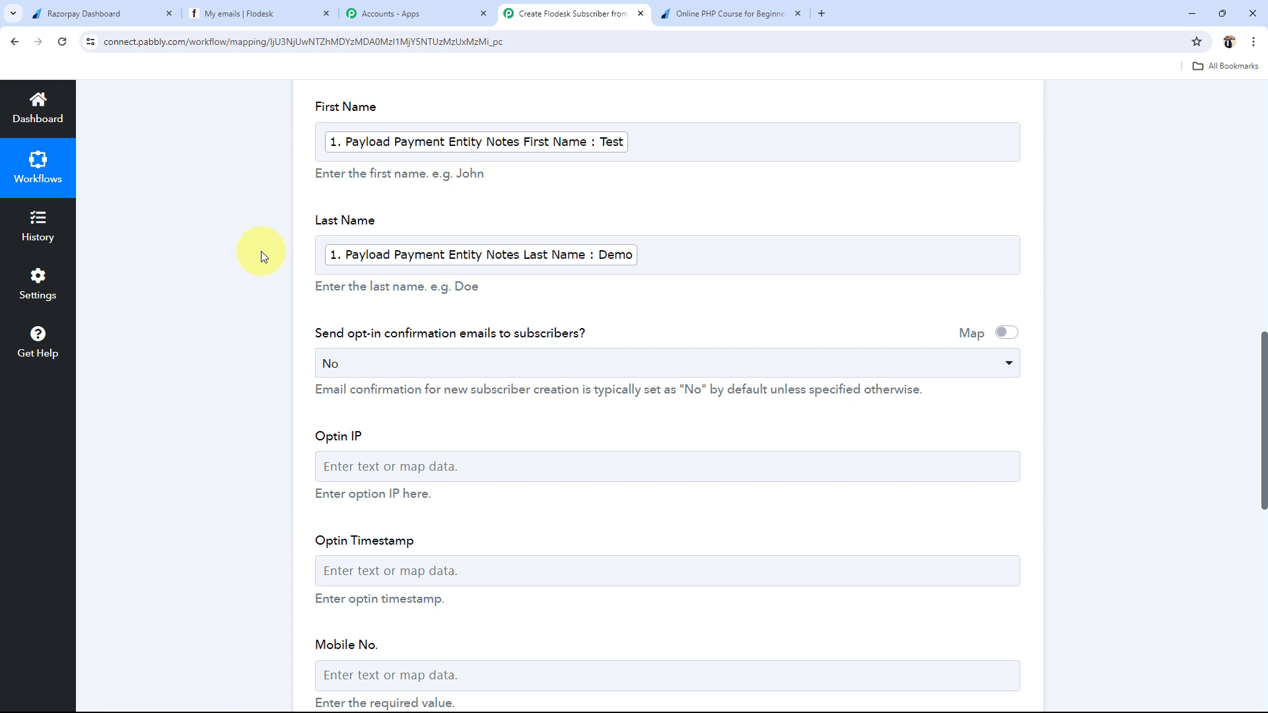
pyautogui.scroll(10, 260, 251)
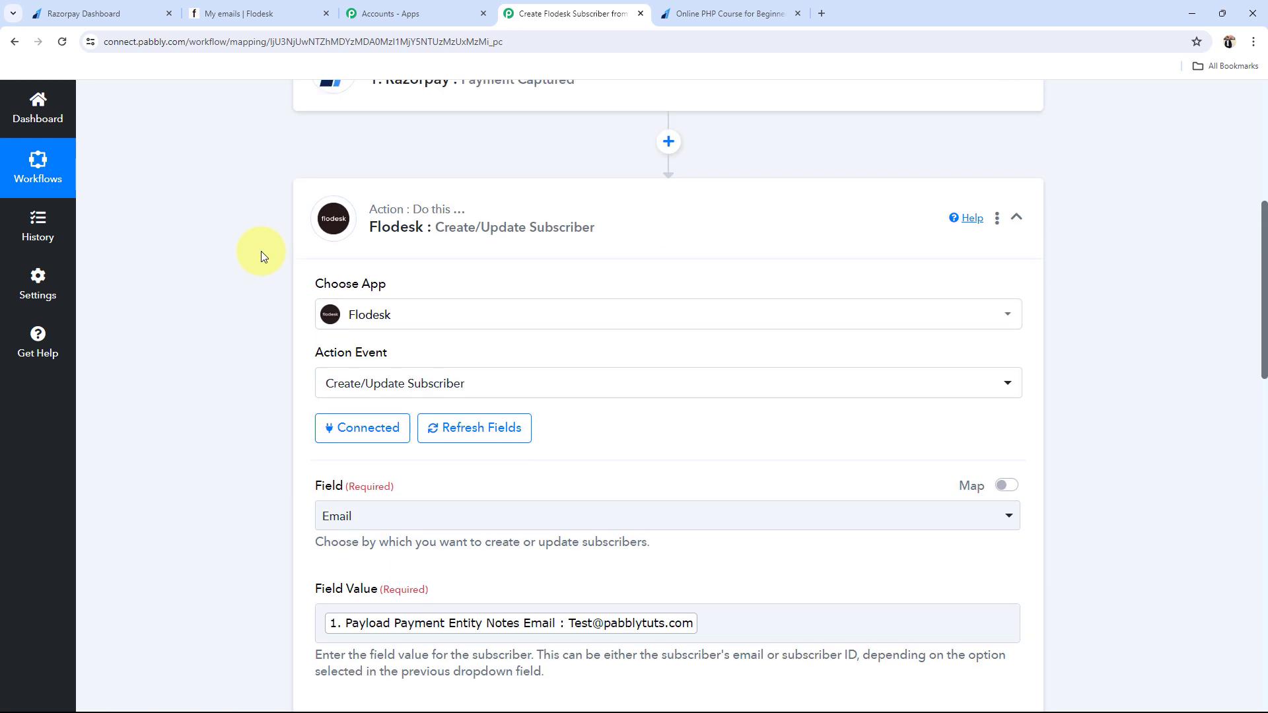
pyautogui.scroll(-8, 394, 255)
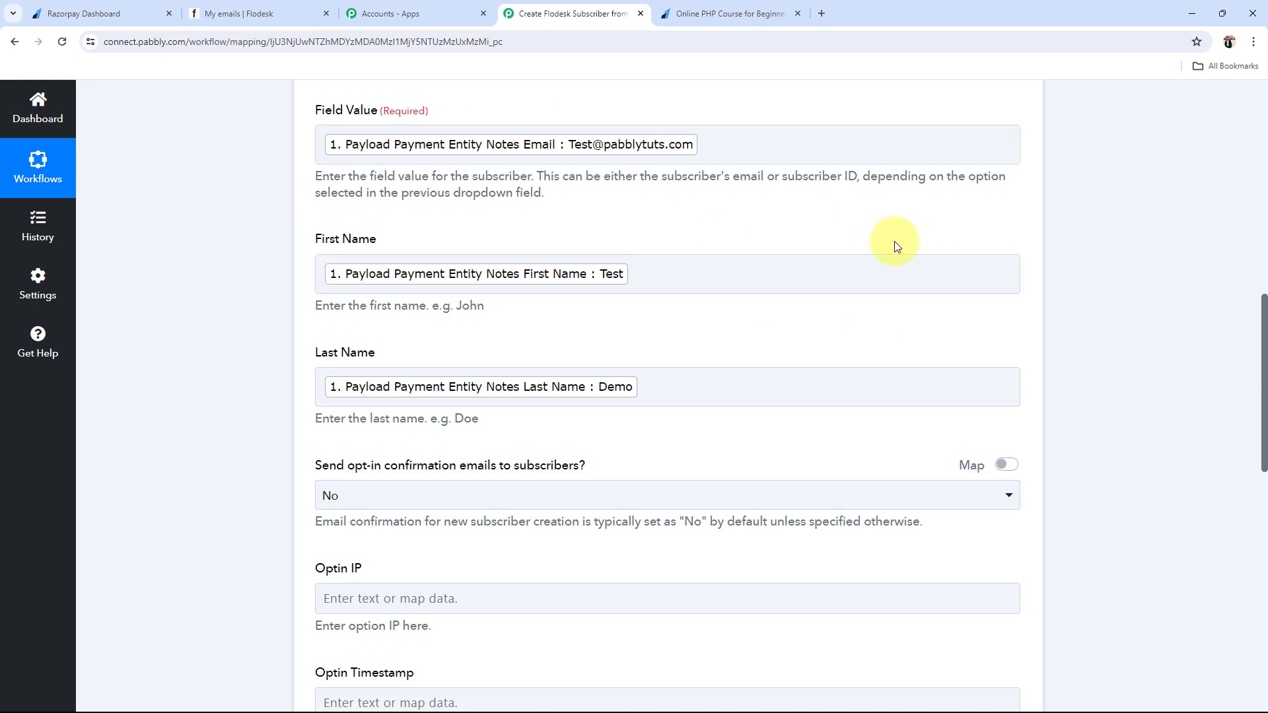
pyautogui.scroll(-3, 193, 422)
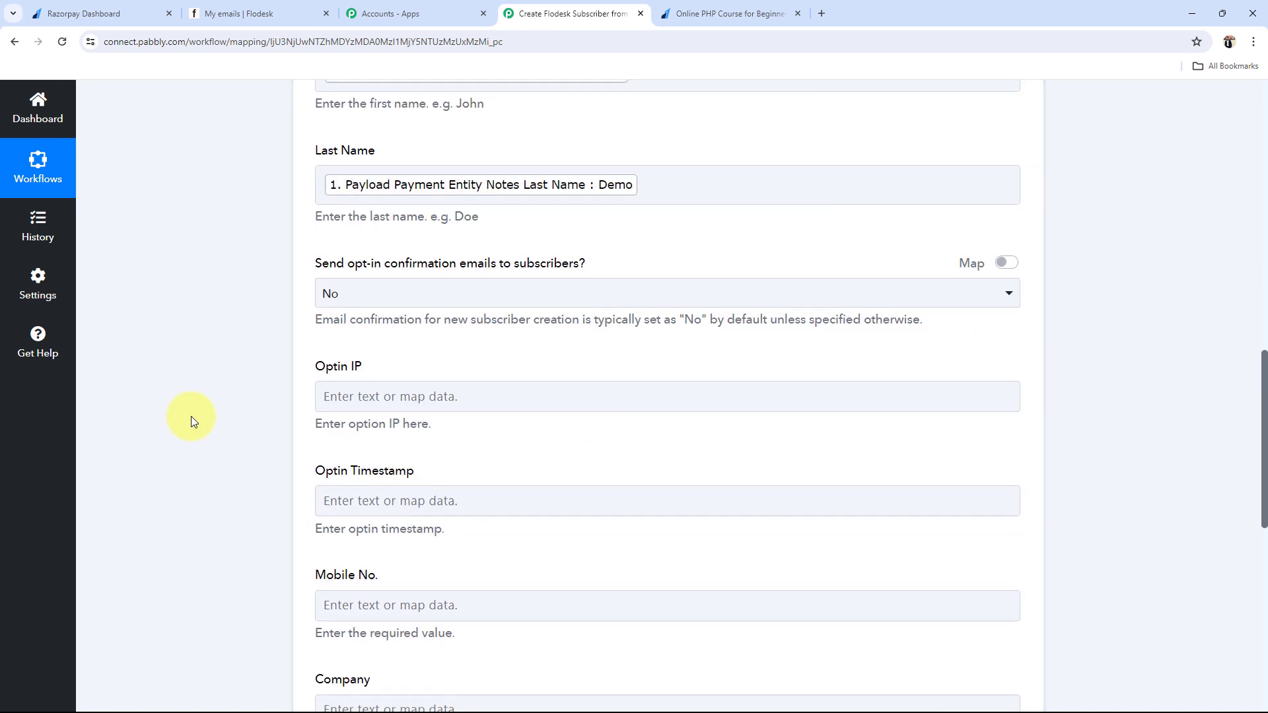
pyautogui.scroll(-3, 191, 416)
# Step: Map the payment's Notes Mobile Number into Mobile No., then go to the Razorpay payment tab
pyautogui.scroll(-1, 288, 423)
pyautogui.click(362, 350)
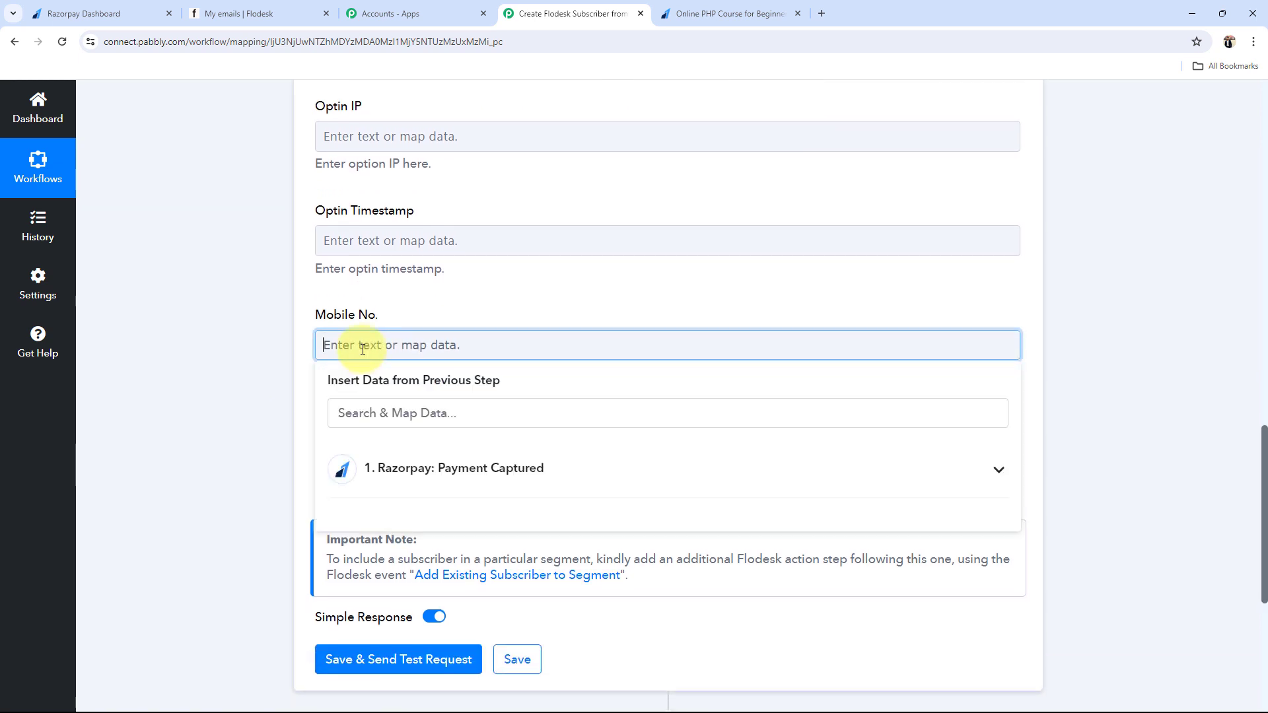
pyautogui.click(439, 485)
pyautogui.scroll(-3, 535, 602)
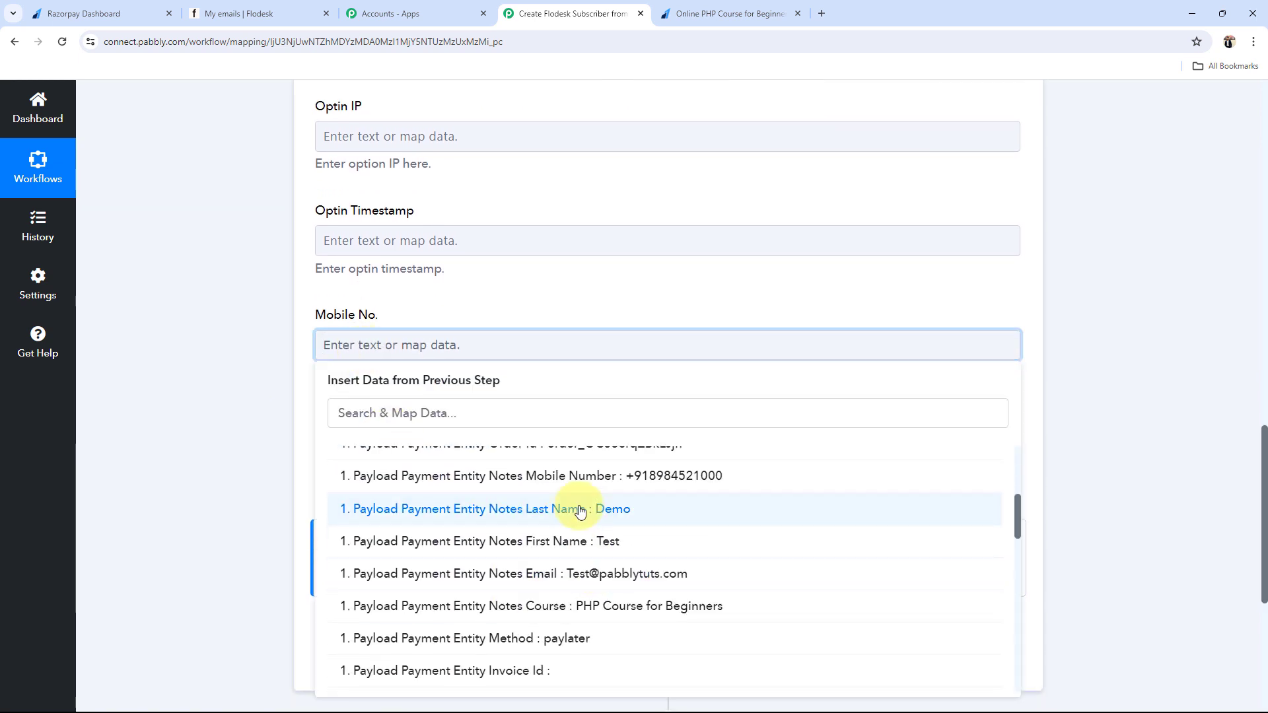
pyautogui.click(567, 479)
pyautogui.click(184, 358)
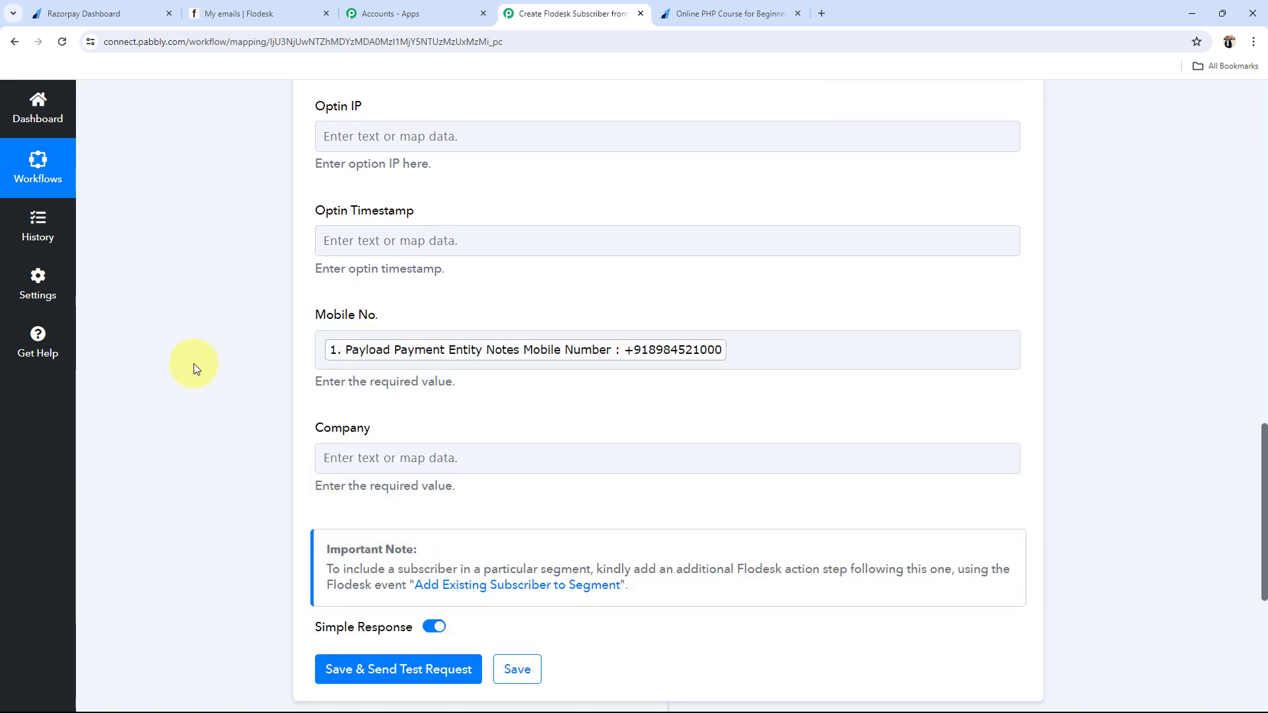
pyautogui.scroll(-1, 198, 367)
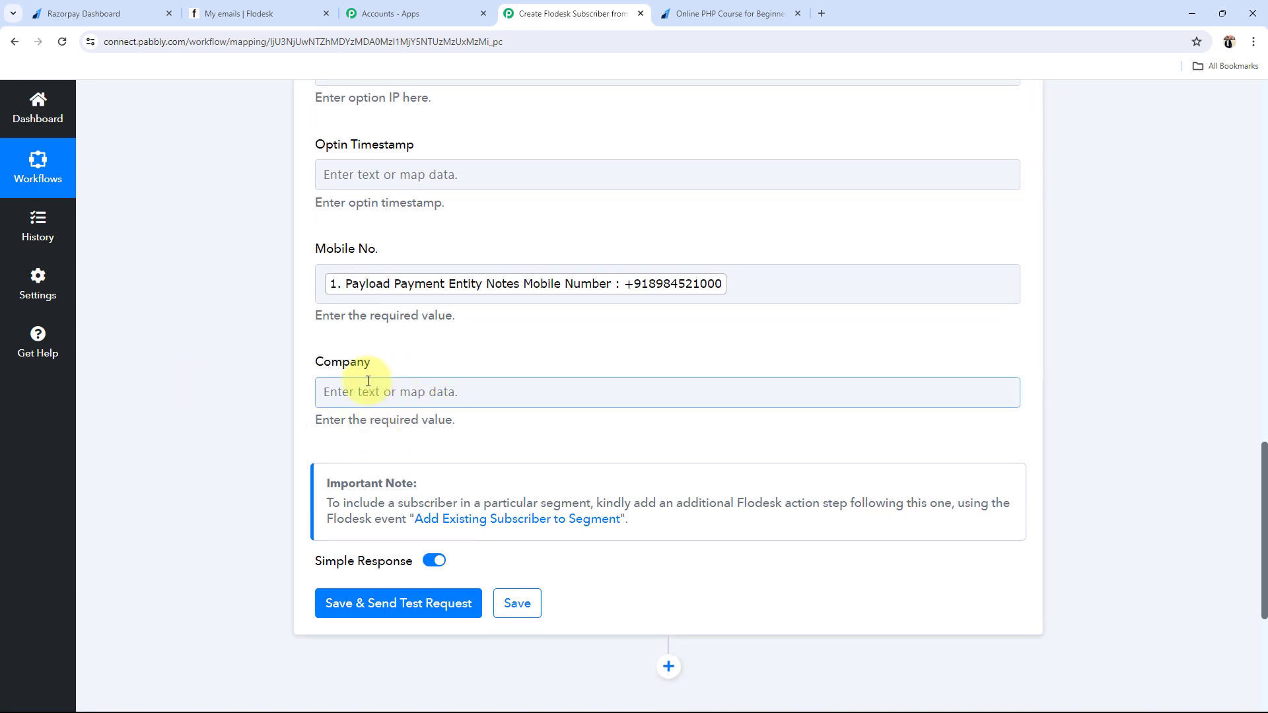
pyautogui.scroll(10, 368, 381)
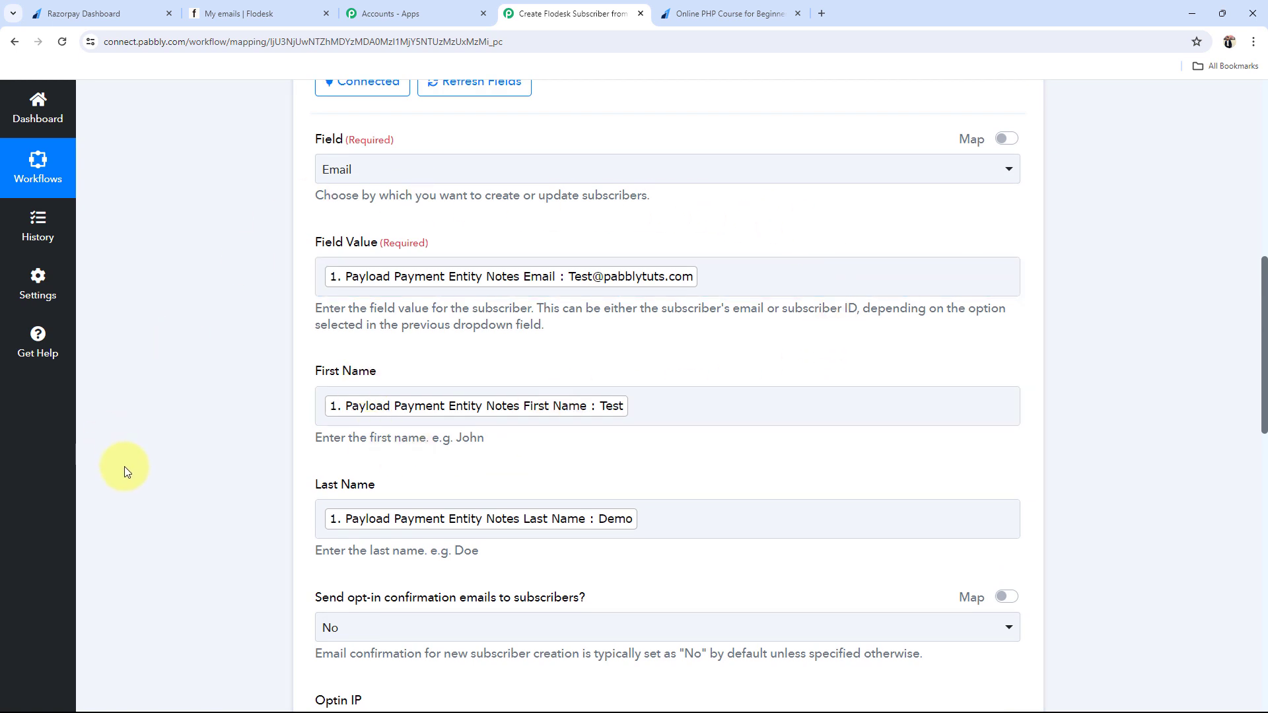
pyautogui.scroll(-2, 128, 472)
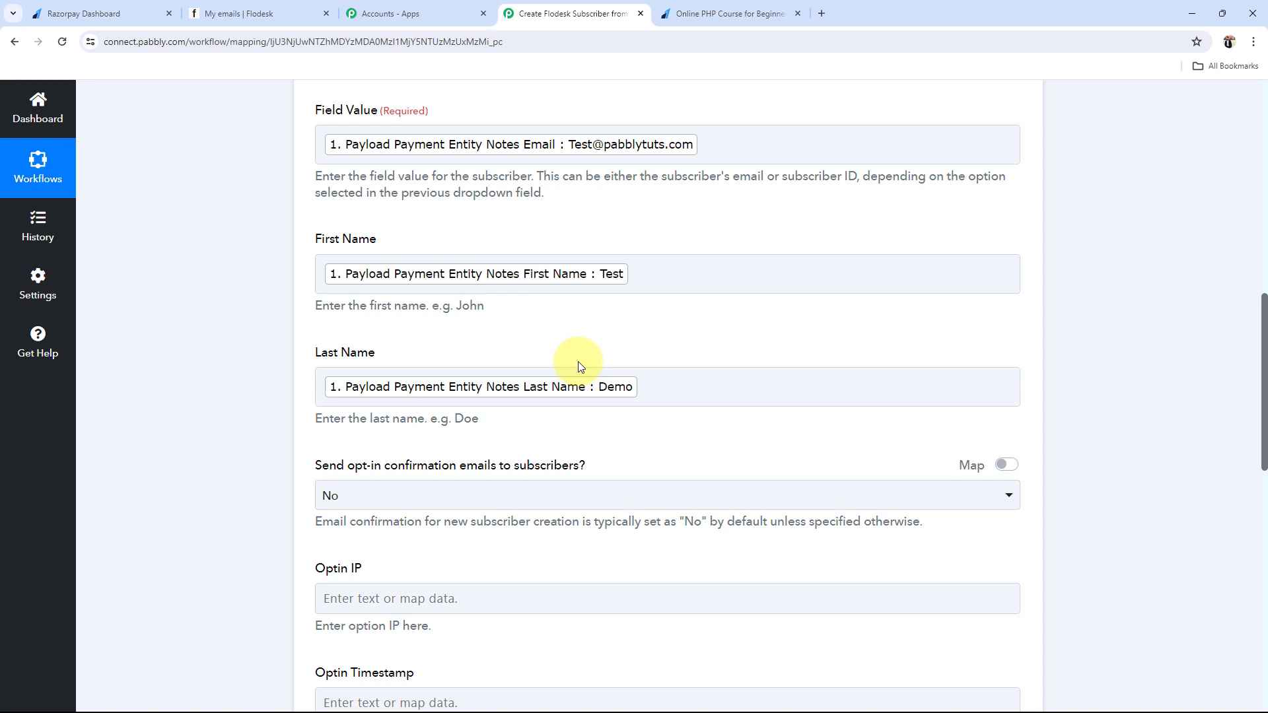
pyautogui.click(86, 14)
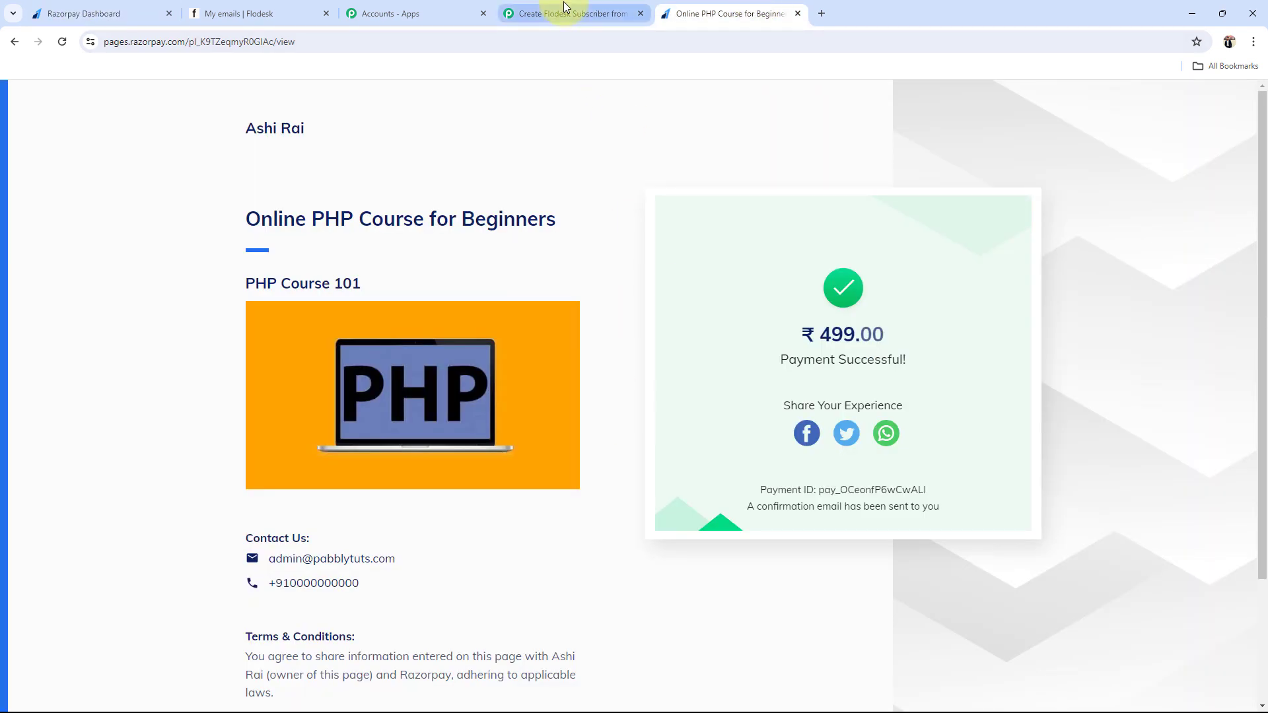
# Step: Switch back to the 'Create Flodesk Subscriber' workflow in Pabbly Connect
pyautogui.click(564, 1)
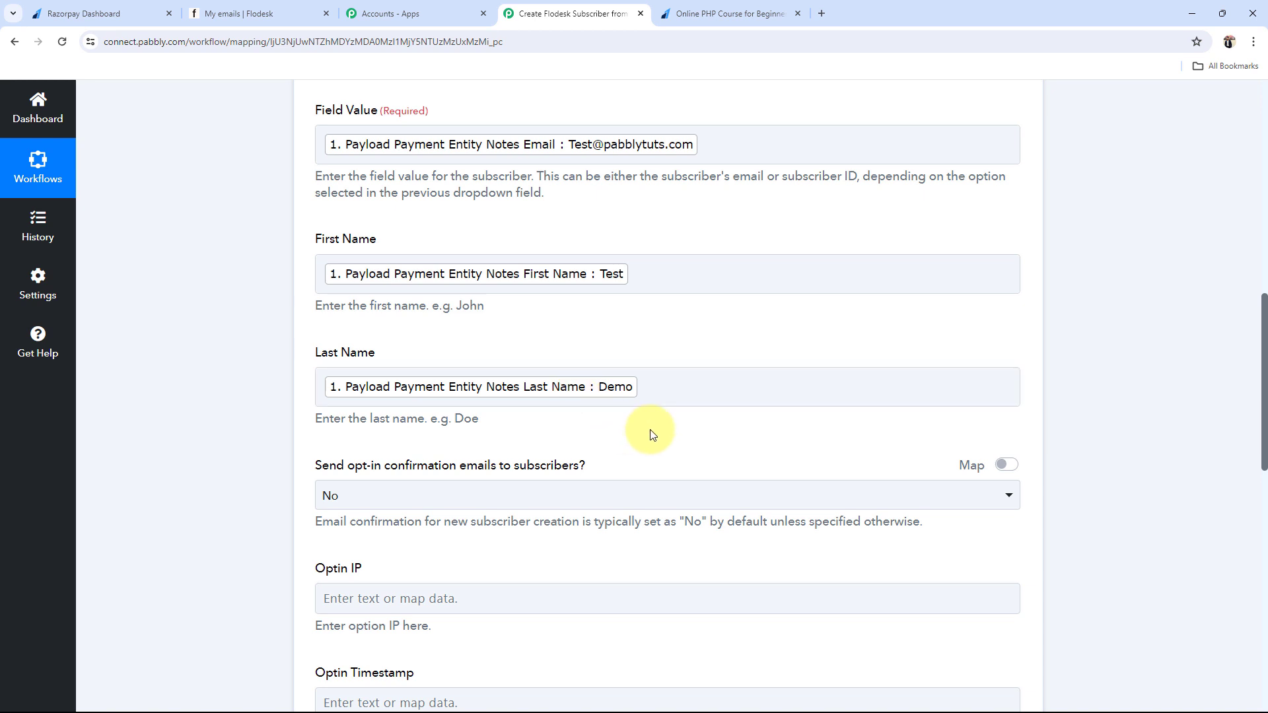
# Step: Tidy the Last Name mapping by removing the stray typed 'Demo' text
pyautogui.click(661, 395)
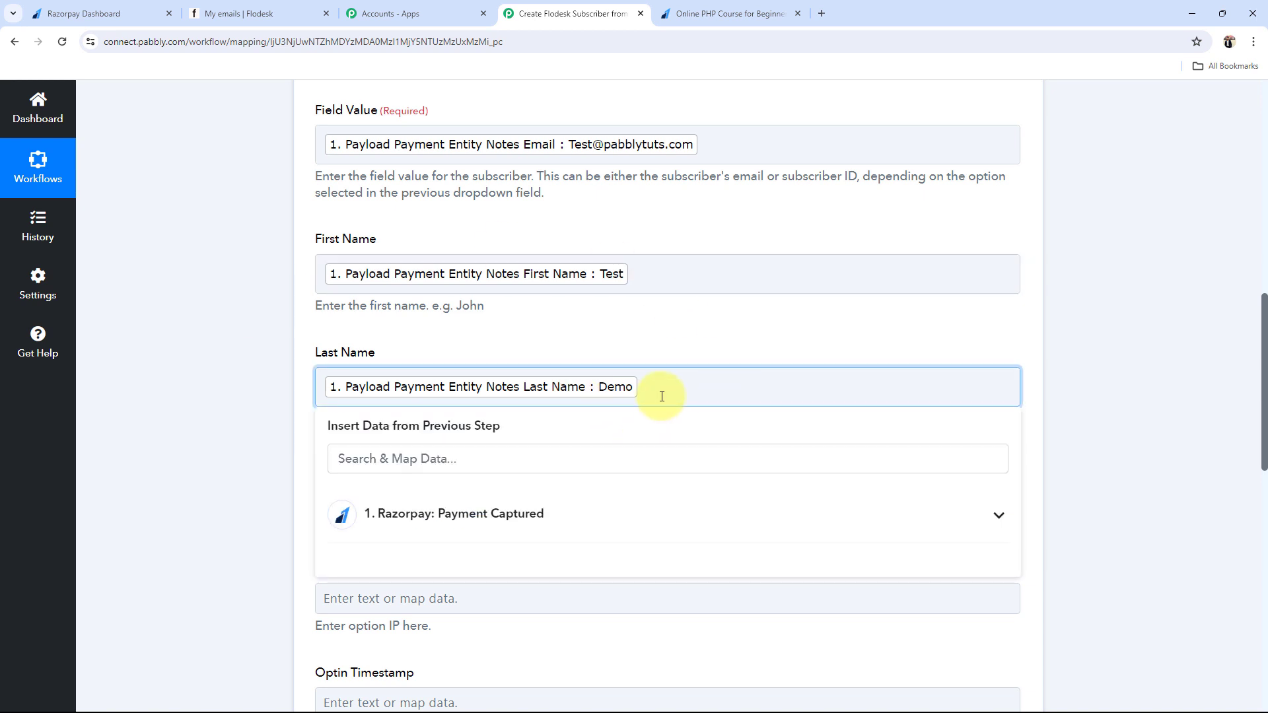
pyautogui.write('Demo')
pyautogui.press('BackSpace')
pyautogui.press('BackSpace')
pyautogui.press('BackSpace')
pyautogui.press('BackSpace')
pyautogui.click(227, 387)
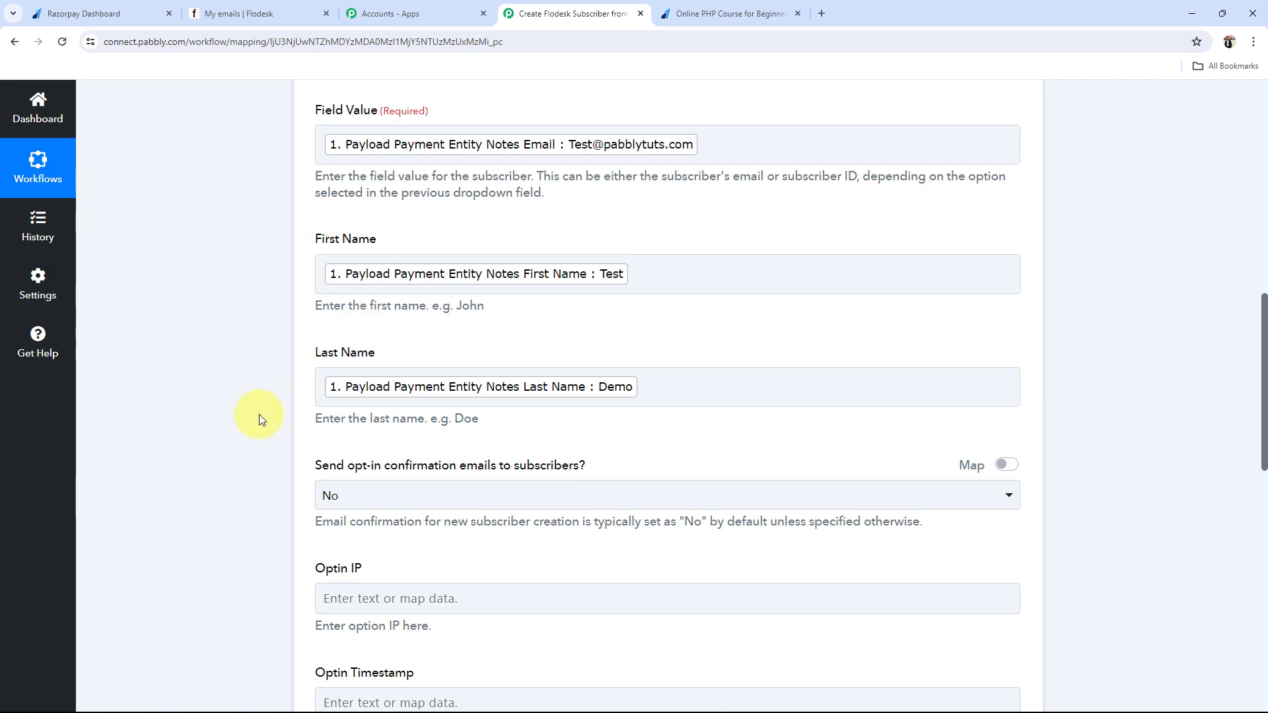
pyautogui.scroll(-5, 277, 442)
pyautogui.scroll(-3, 286, 449)
# Step: Save and send a test request, confirming subscriber Test Demo with company Pabbly
pyautogui.click(370, 473)
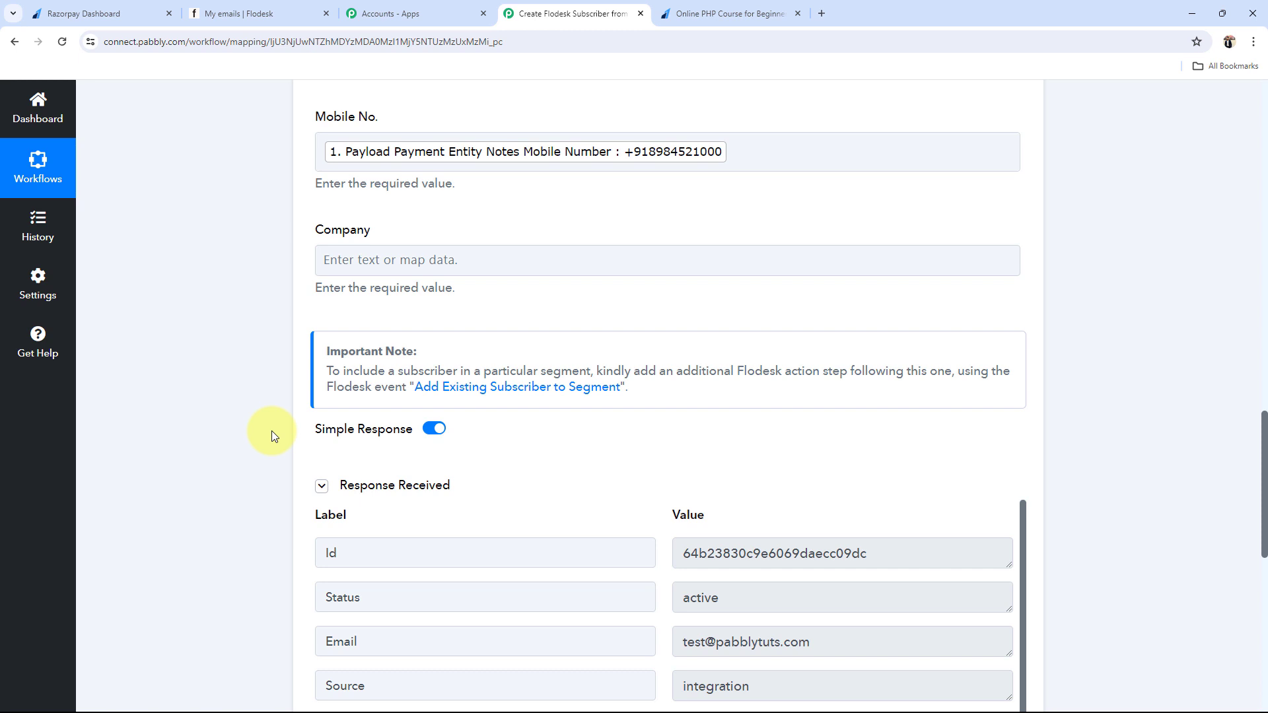
pyautogui.scroll(-3, 272, 430)
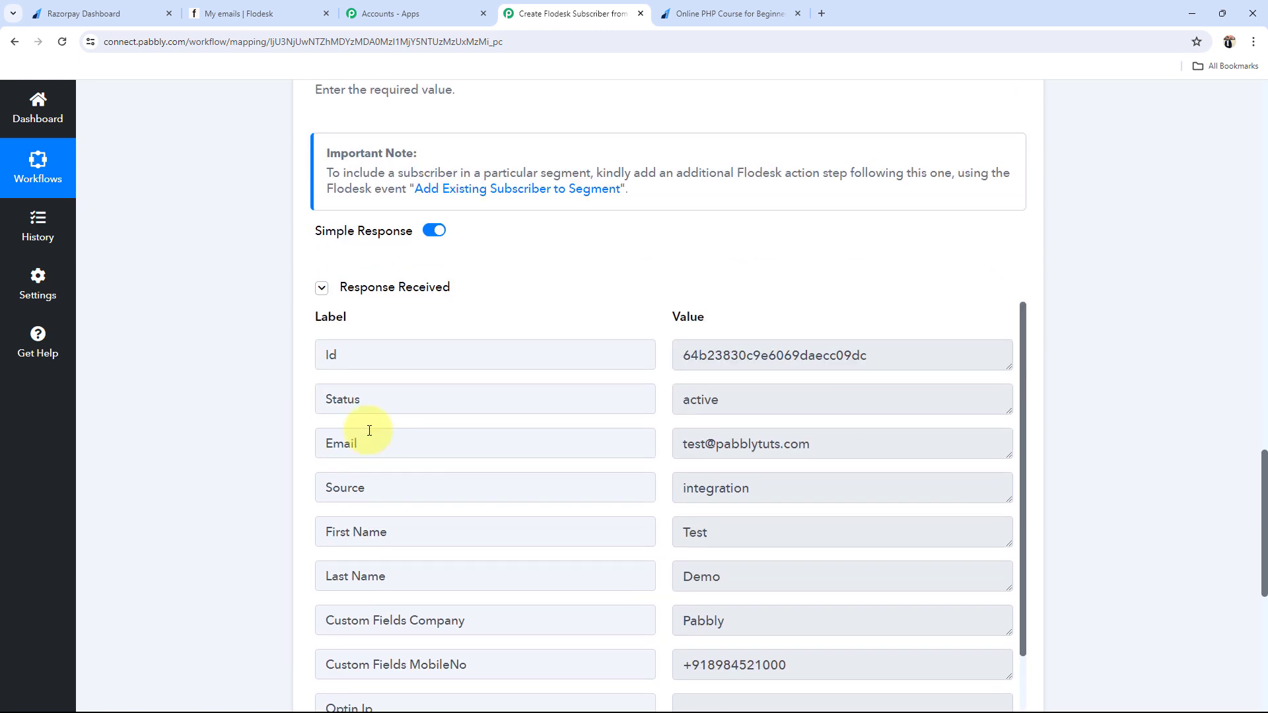
pyautogui.moveTo(834, 410); pyautogui.dragTo(606, 393)
pyautogui.moveTo(843, 521); pyautogui.dragTo(750, 520)
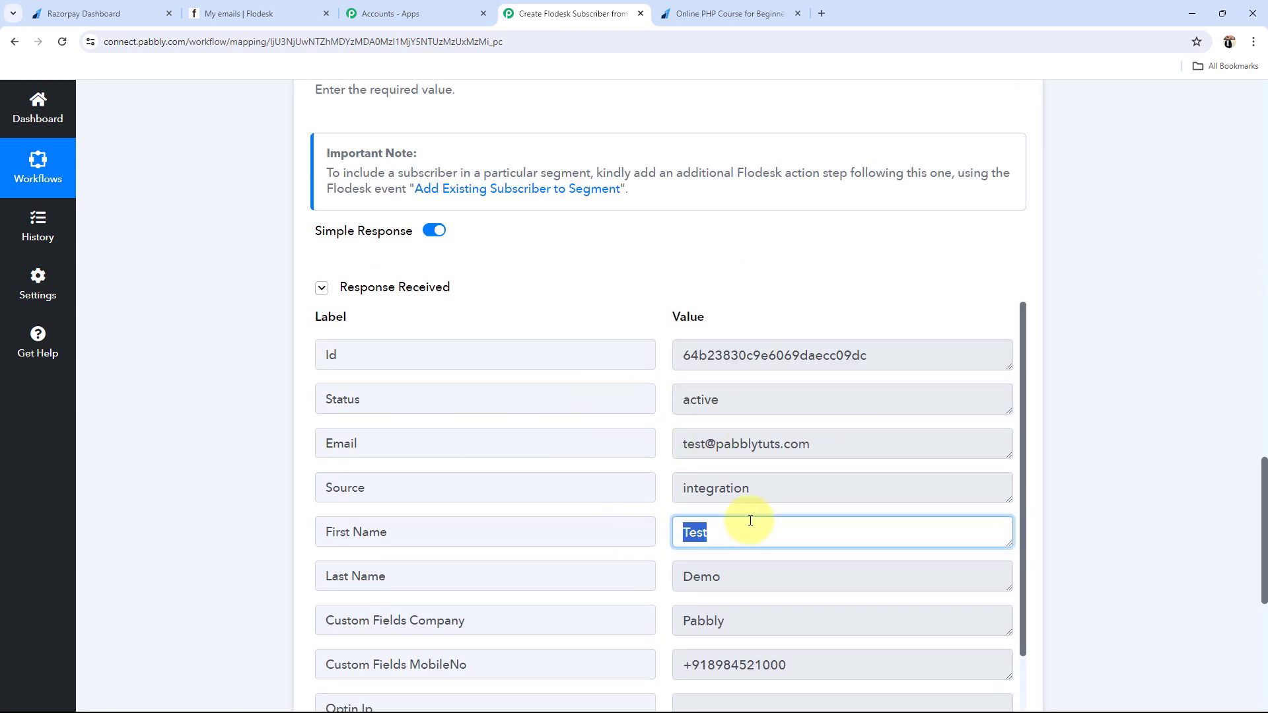
pyautogui.moveTo(858, 578); pyautogui.dragTo(663, 623)
pyautogui.moveTo(759, 621); pyautogui.dragTo(501, 596)
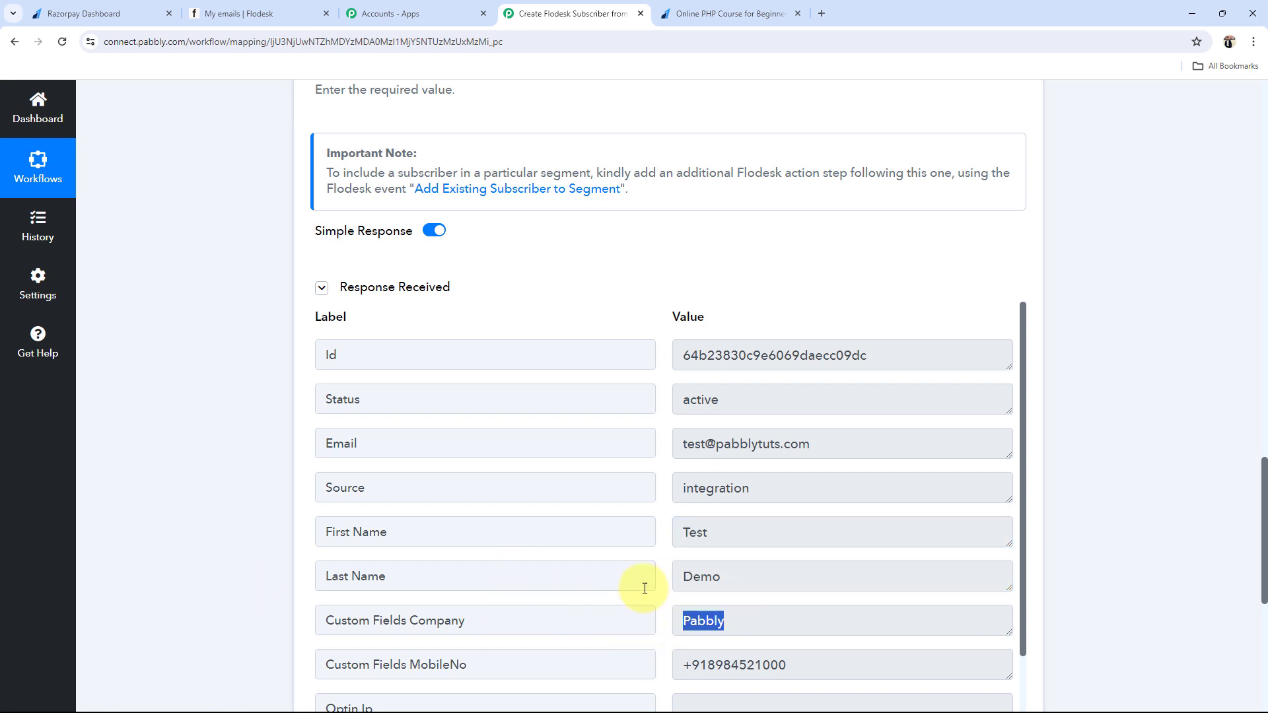
pyautogui.click(238, 13)
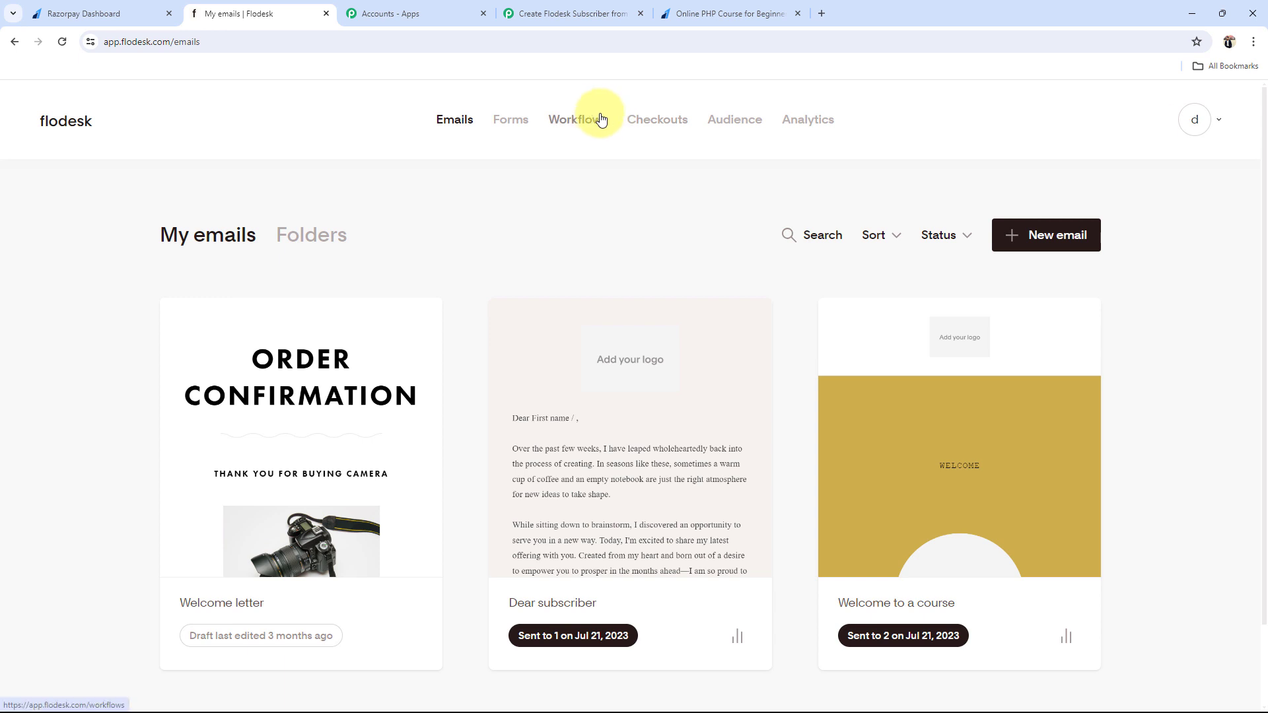
# Step: Verify in Flodesk's Audience that the Test Demo subscriber is active with 1 email delivered, then return to Pabbly Connect
pyautogui.click(718, 123)
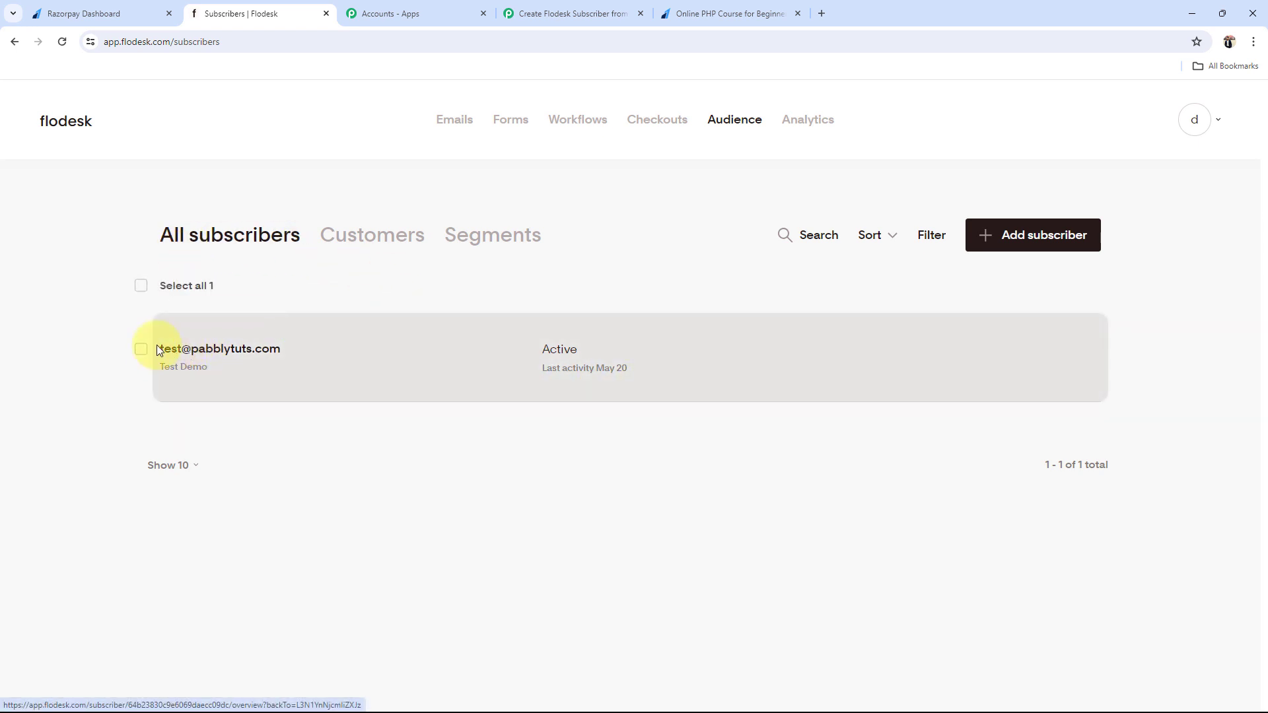
pyautogui.click(192, 352)
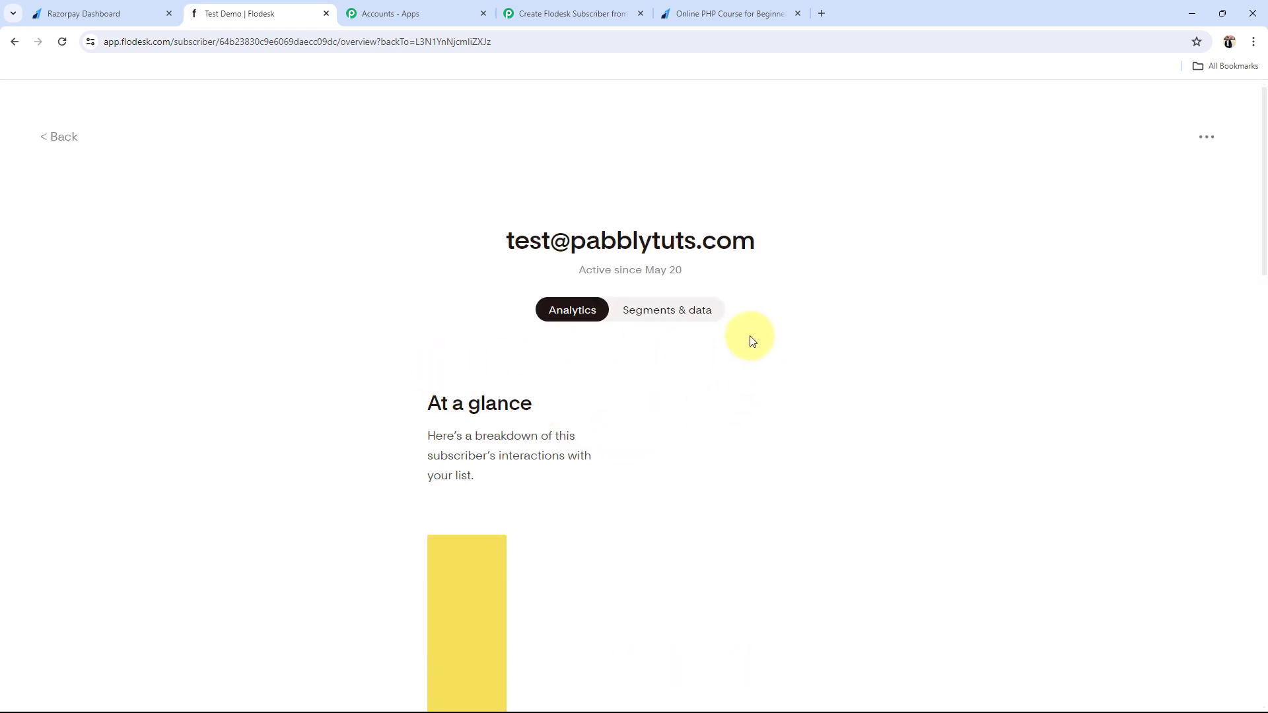
pyautogui.scroll(-9, 387, 486)
pyautogui.scroll(-10, 388, 490)
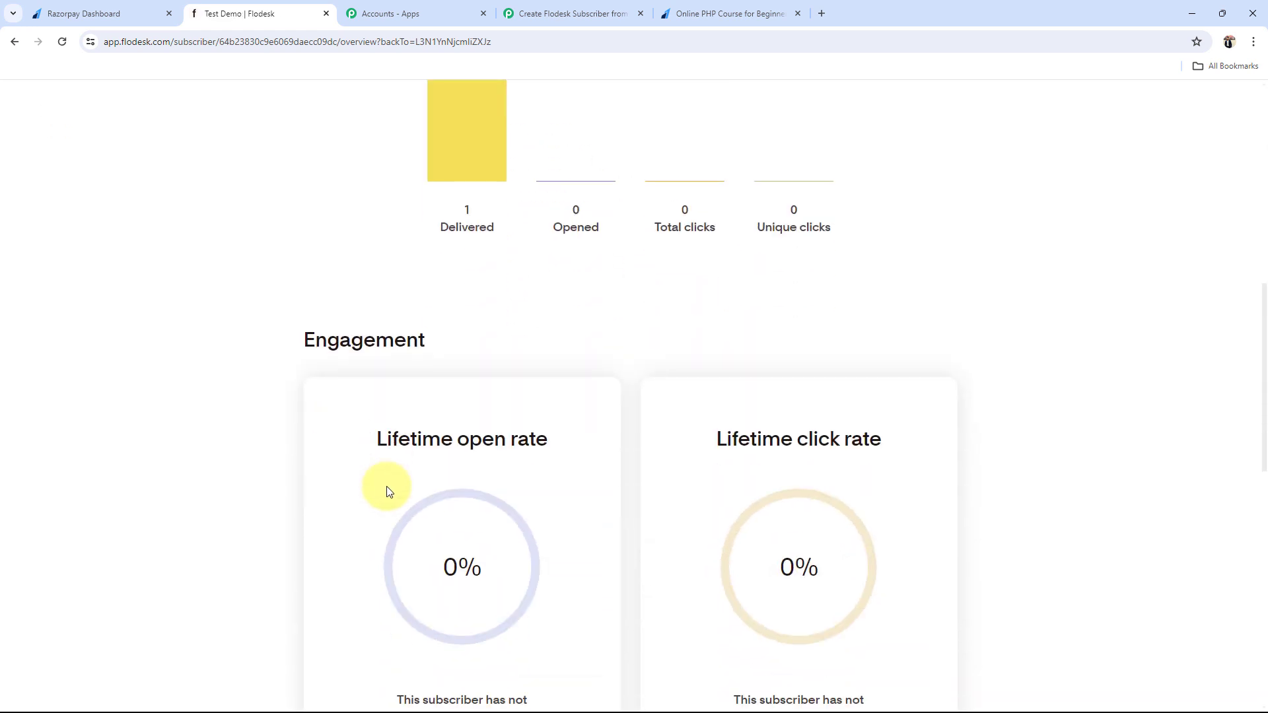
pyautogui.scroll(-4, 388, 490)
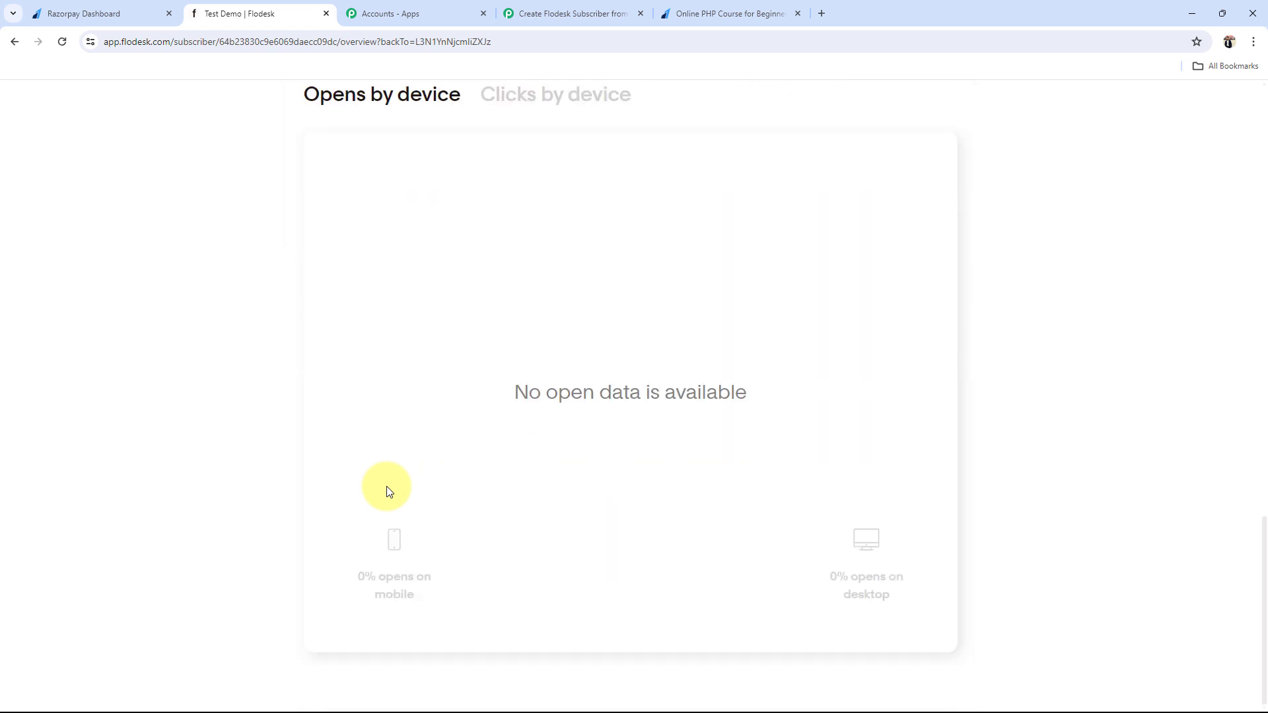
pyautogui.scroll(20, 388, 490)
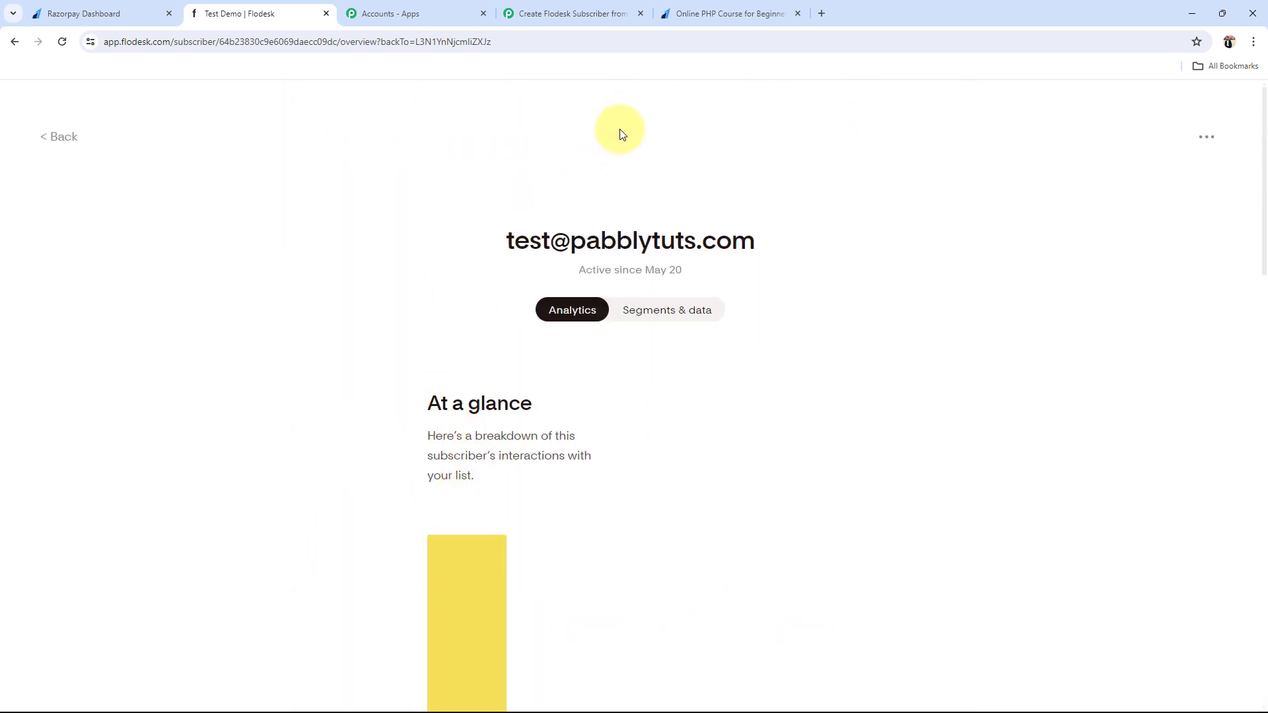
pyautogui.click(562, 8)
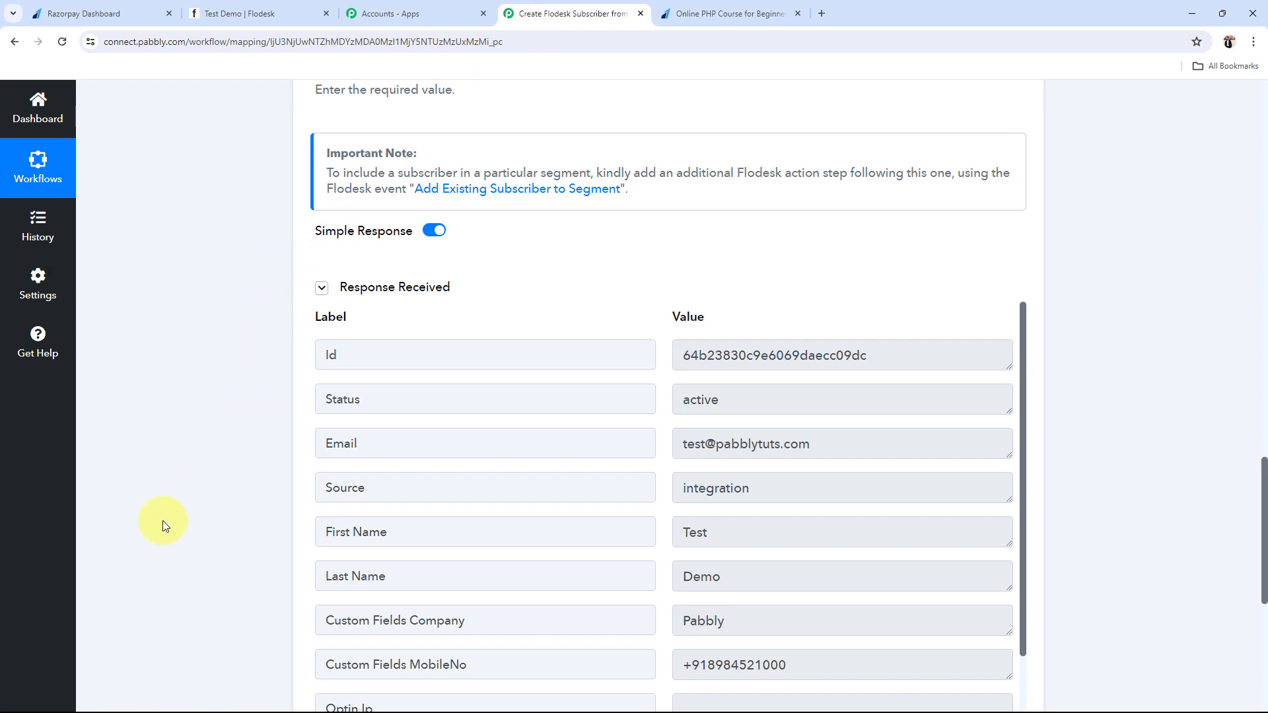
# Step: Collapse the Flodesk Create/Update Subscriber card beneath the Razorpay Payment Captured trigger
pyautogui.scroll(15, 161, 569)
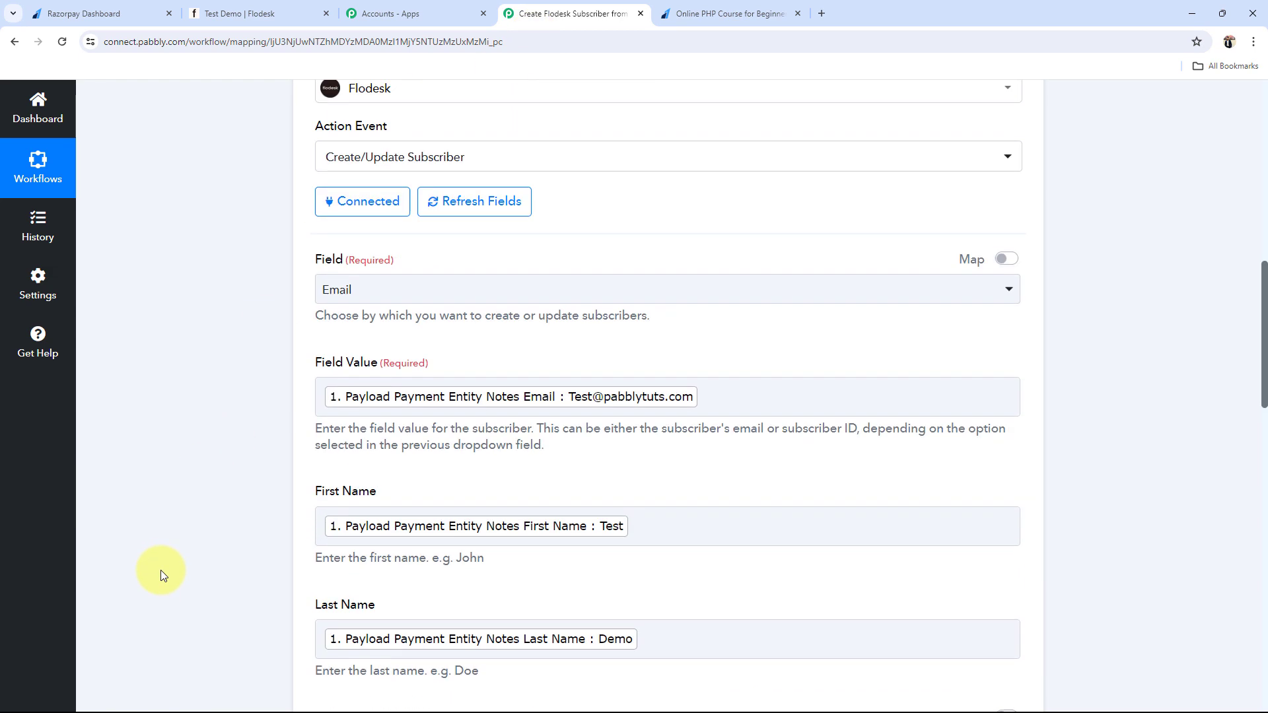
pyautogui.click(546, 347)
pyautogui.scroll(3, 85, 402)
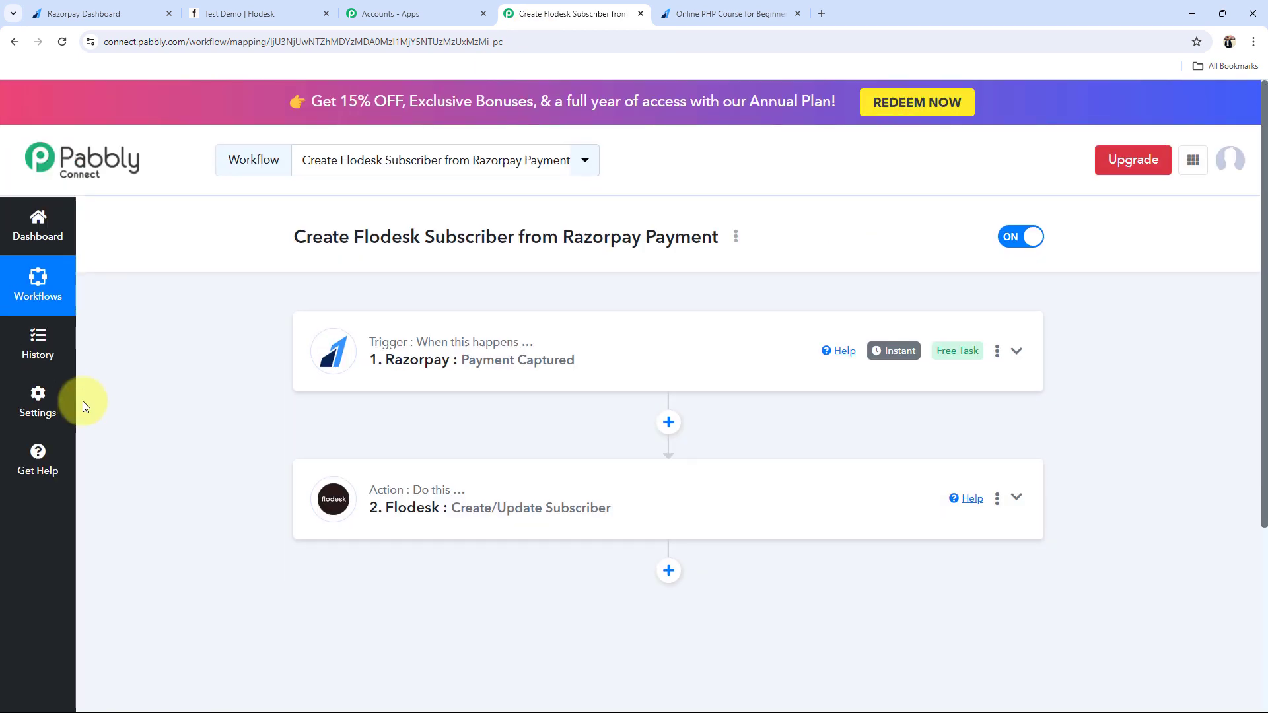
pyautogui.moveTo(897, 349)
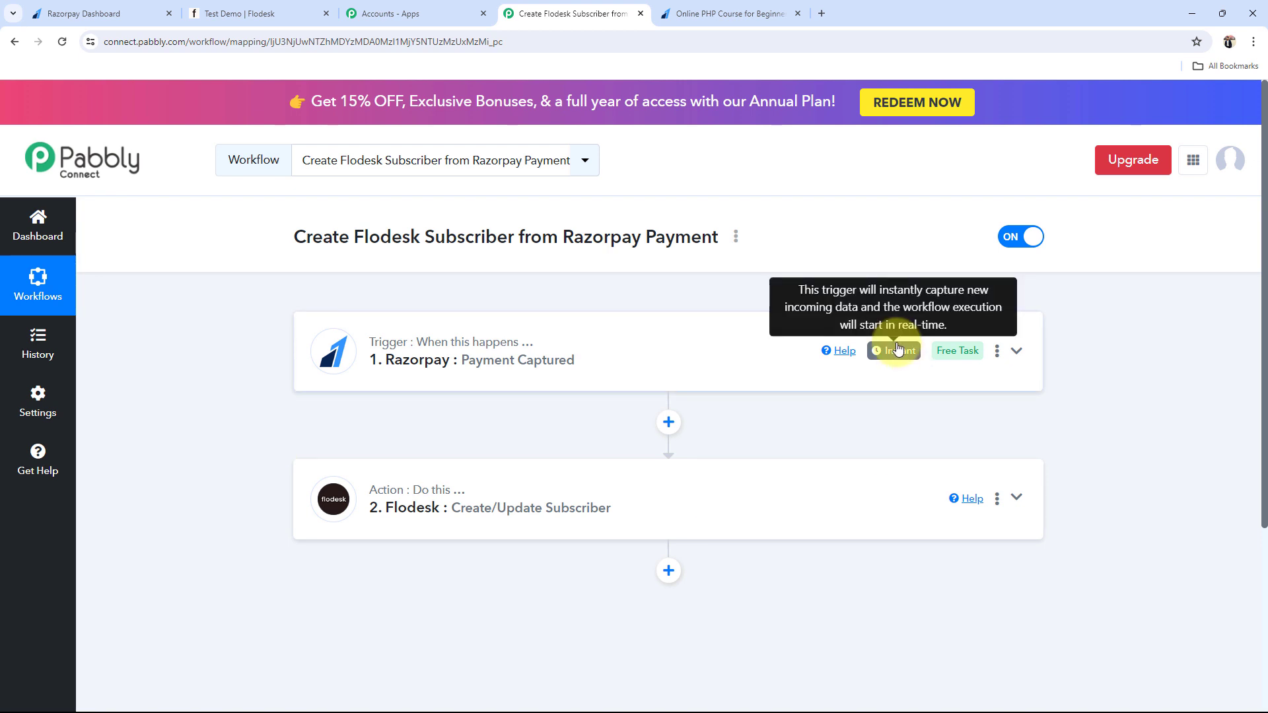